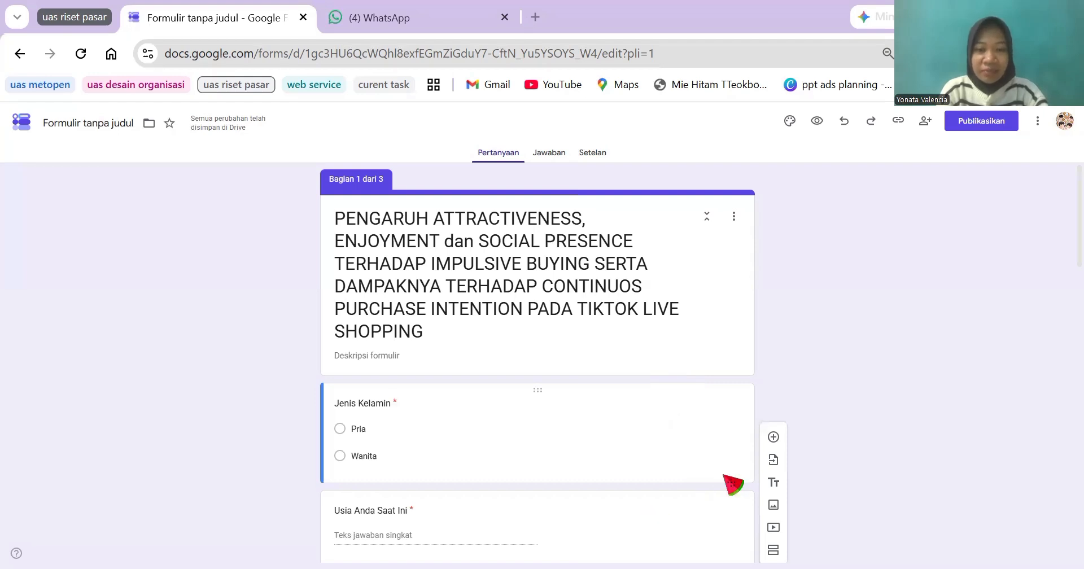
Step: Review the questionnaire's demographic questions and the linear-scale statements in its ATTRACTIVENESS and ENJOYMENT sections
{"action": "scroll", "coordinate": [733, 484], "scroll_direction": "down", "scroll_amount": 1}
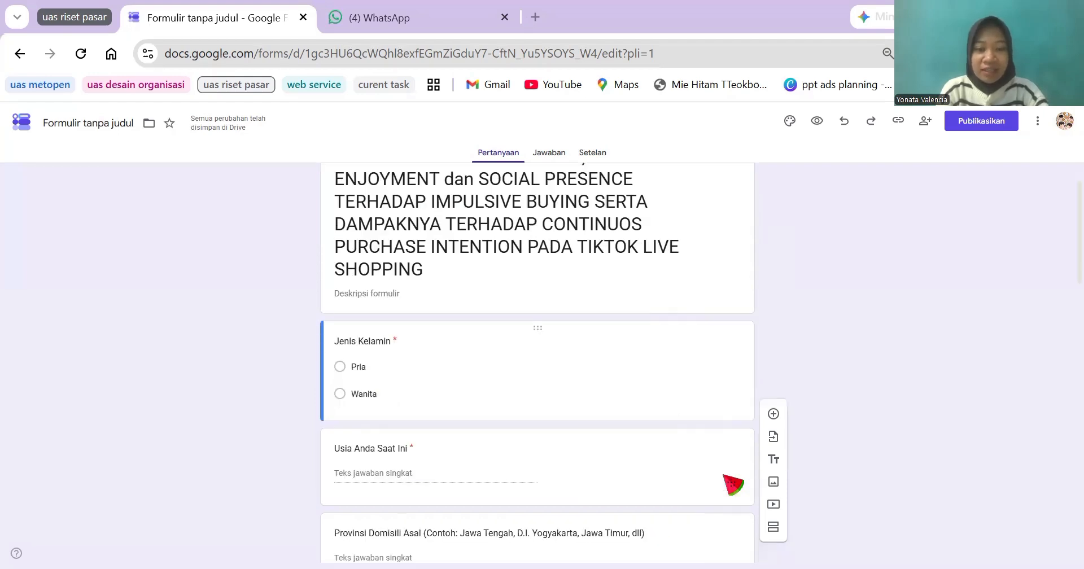
{"action": "scroll", "coordinate": [733, 484], "scroll_direction": "down", "scroll_amount": 1}
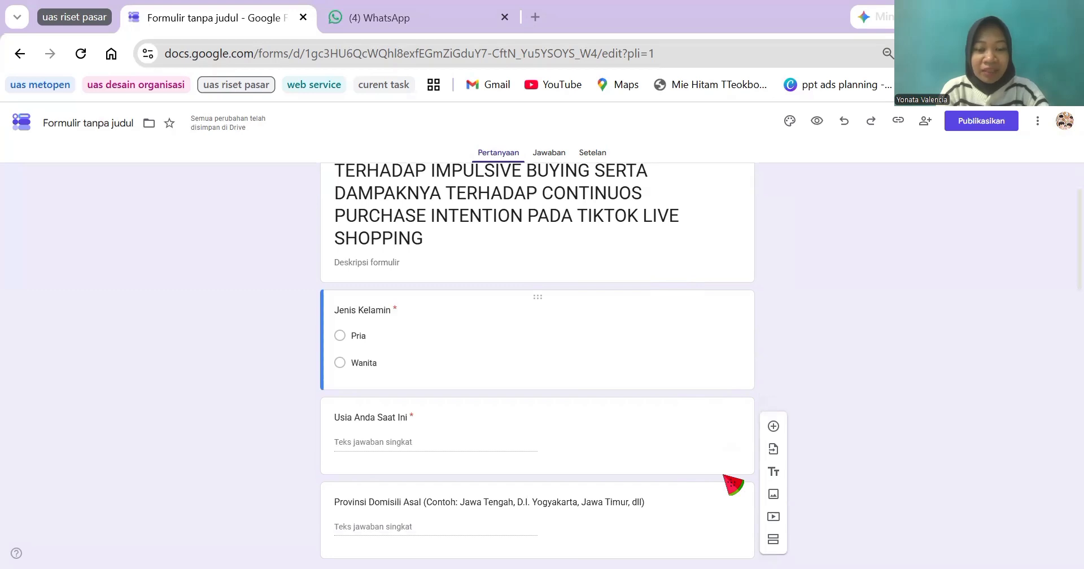
{"action": "scroll", "coordinate": [733, 484], "scroll_direction": "down", "scroll_amount": 1}
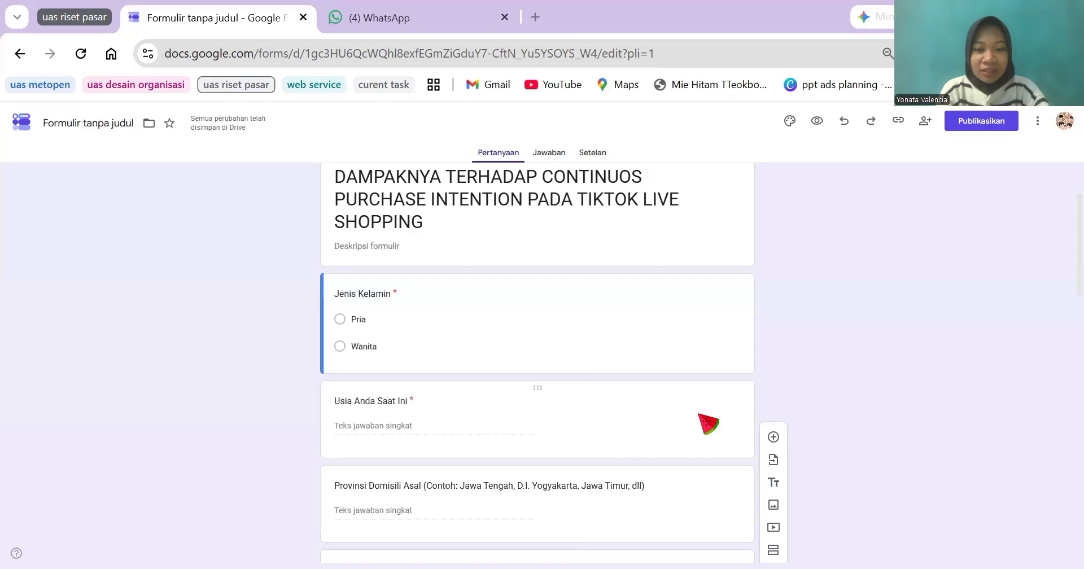
{"action": "scroll", "coordinate": [709, 424], "scroll_direction": "down", "scroll_amount": 1}
{"action": "scroll", "coordinate": [709, 423], "scroll_direction": "down", "scroll_amount": 3}
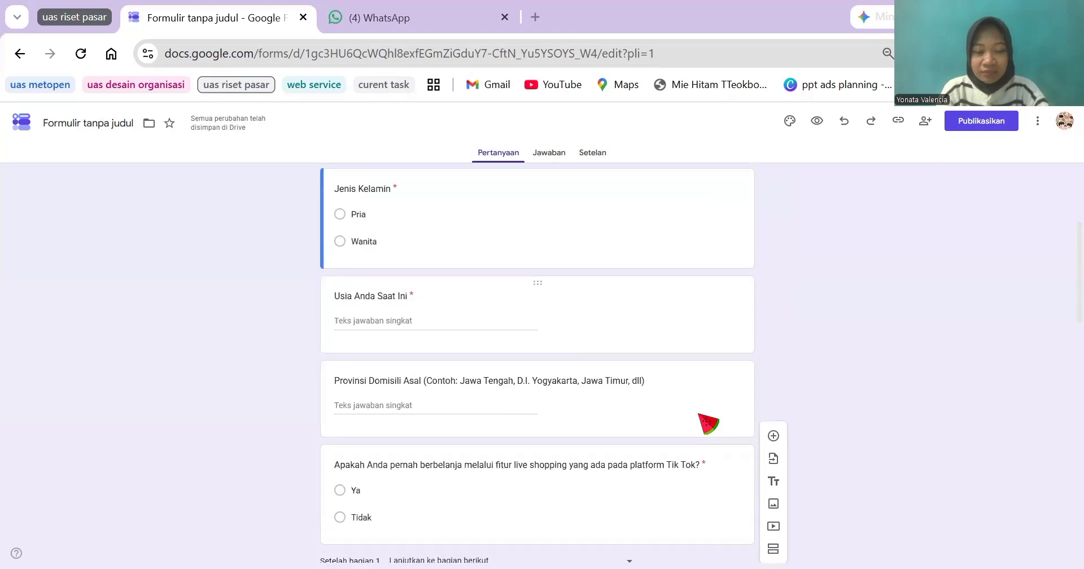
{"action": "scroll", "coordinate": [709, 424], "scroll_direction": "down", "scroll_amount": 2}
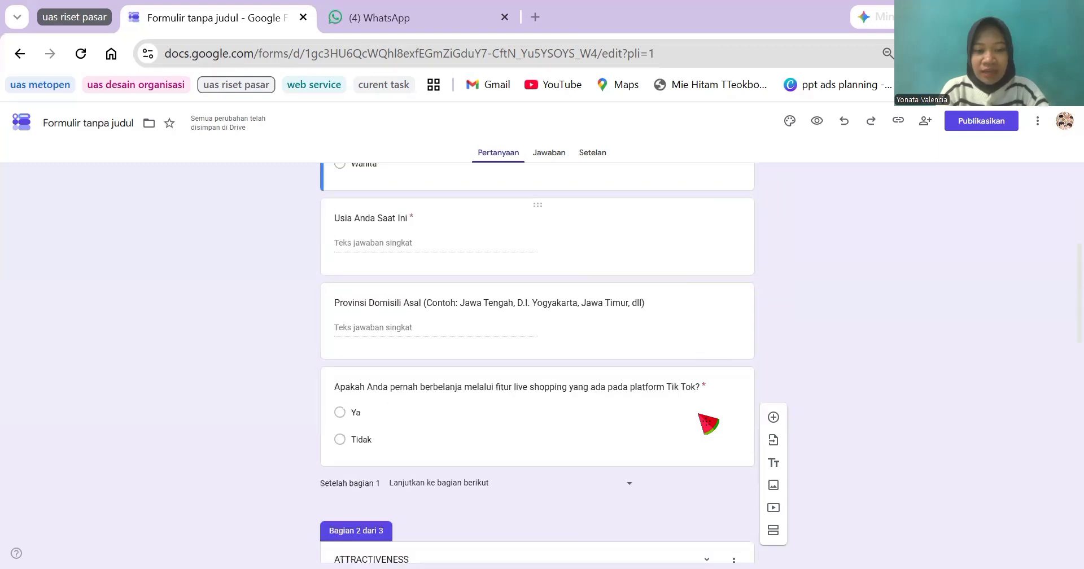
{"action": "scroll", "coordinate": [709, 423], "scroll_direction": "down", "scroll_amount": 4}
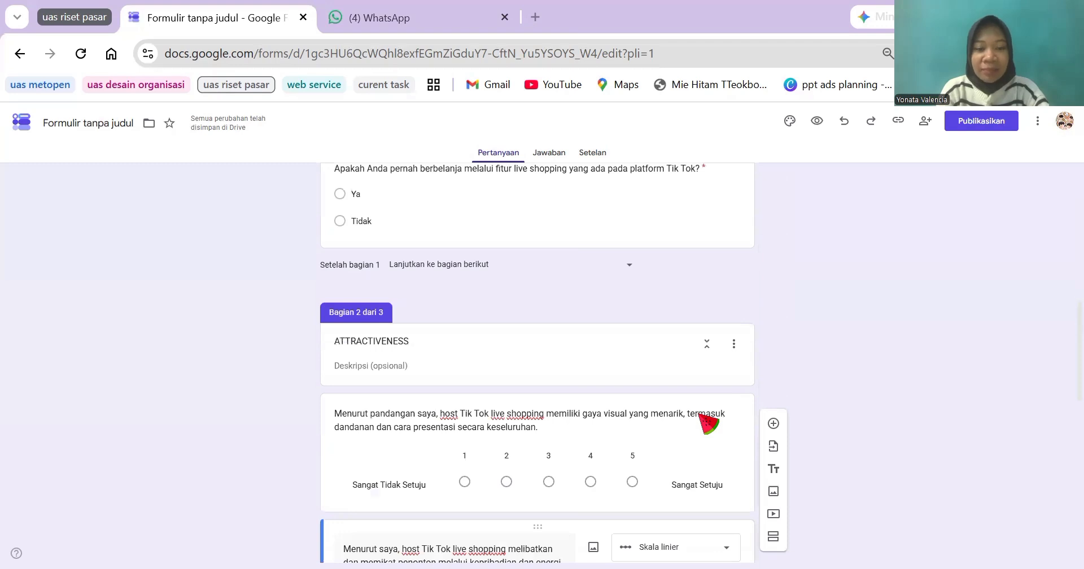
{"action": "scroll", "coordinate": [709, 424], "scroll_direction": "down", "scroll_amount": 2}
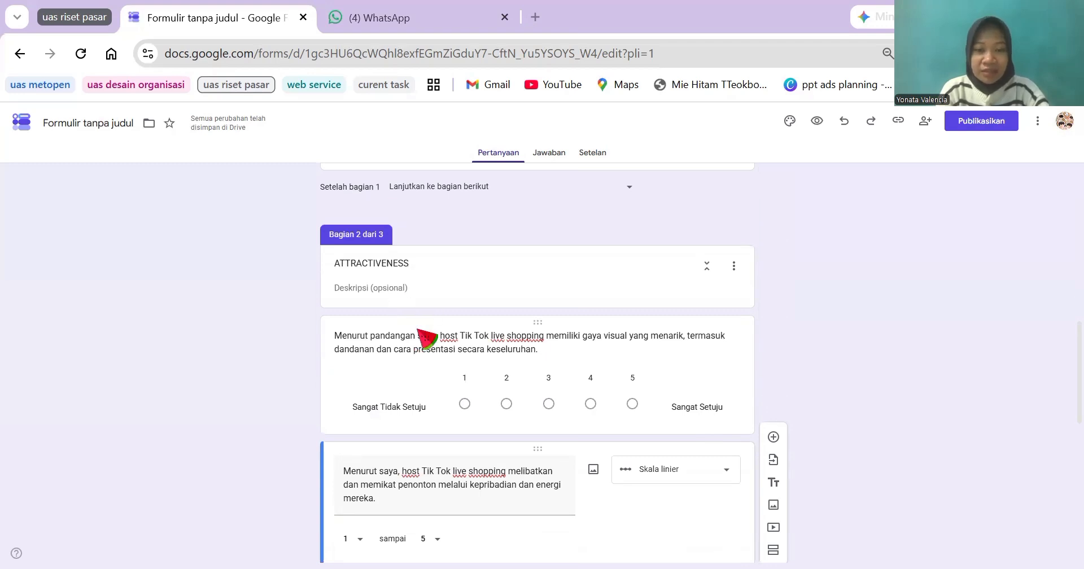
{"action": "scroll", "coordinate": [536, 333], "scroll_direction": "down", "scroll_amount": 1}
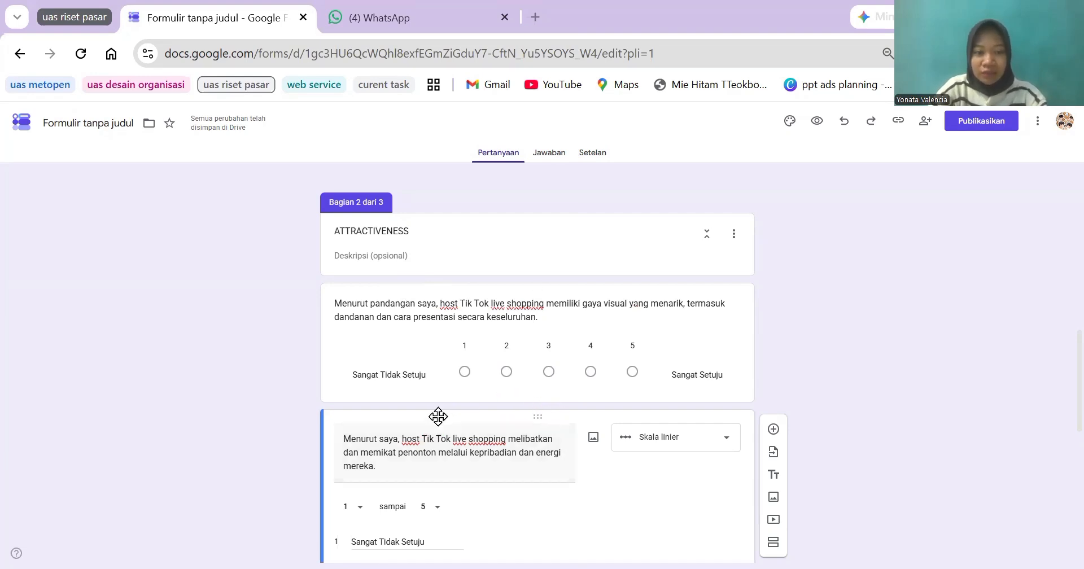
{"action": "scroll", "coordinate": [422, 398], "scroll_direction": "down", "scroll_amount": 1}
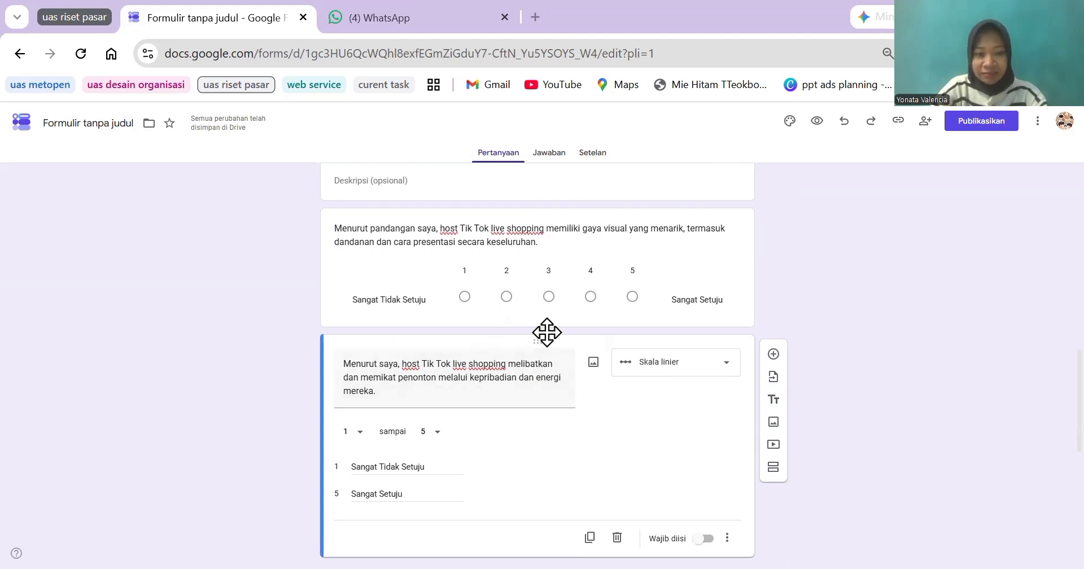
{"action": "scroll", "coordinate": [746, 366], "scroll_direction": "down", "scroll_amount": 5}
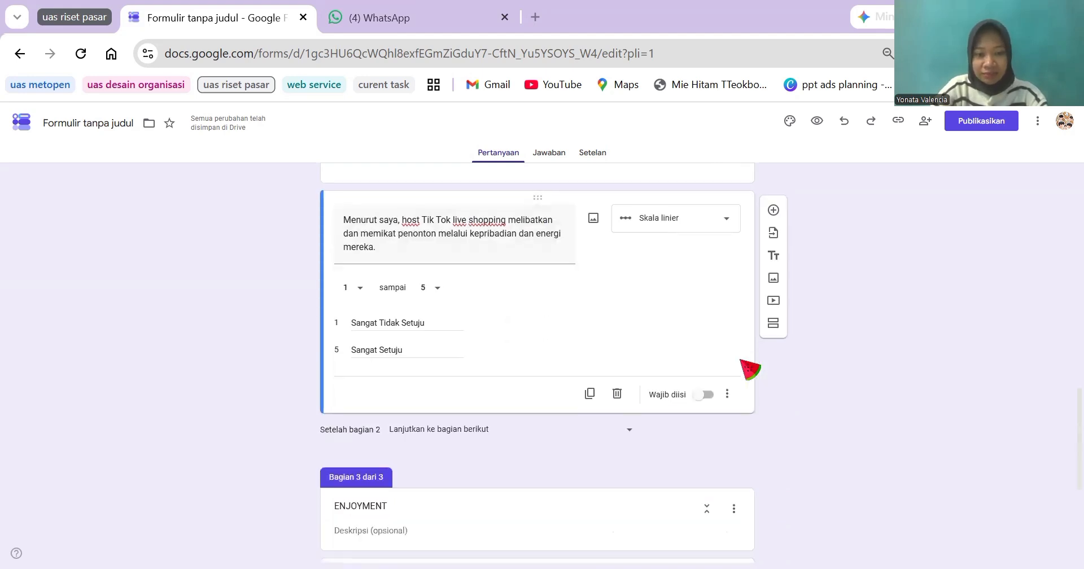
{"action": "scroll", "coordinate": [747, 366], "scroll_direction": "down", "scroll_amount": 2}
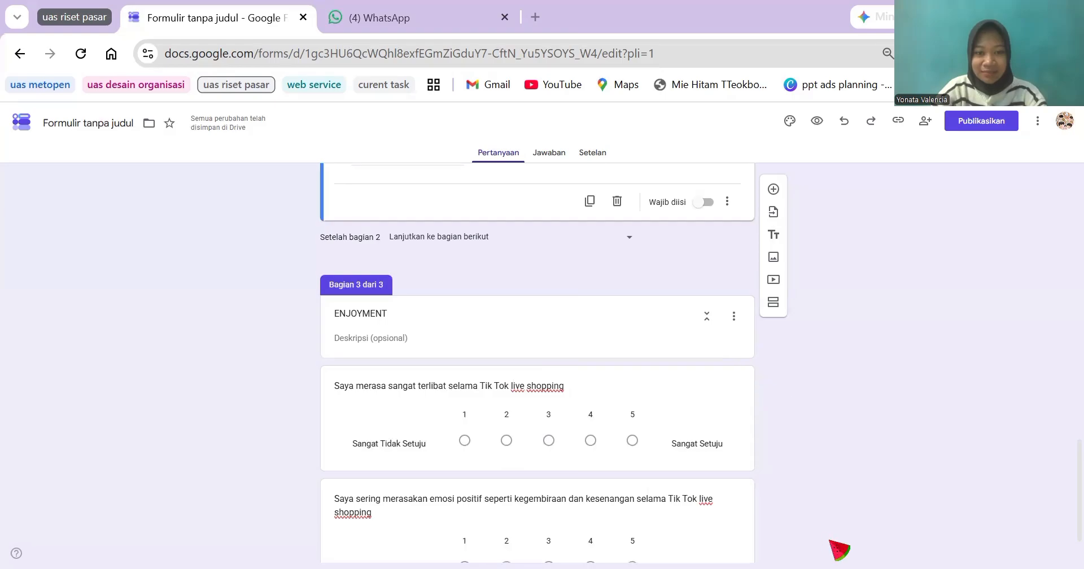
Step: Switch to the Excel workbook of questionnaire responses and examine its header row, starting from the Timestamp column
{"action": "left_click", "coordinate": [745, 448]}
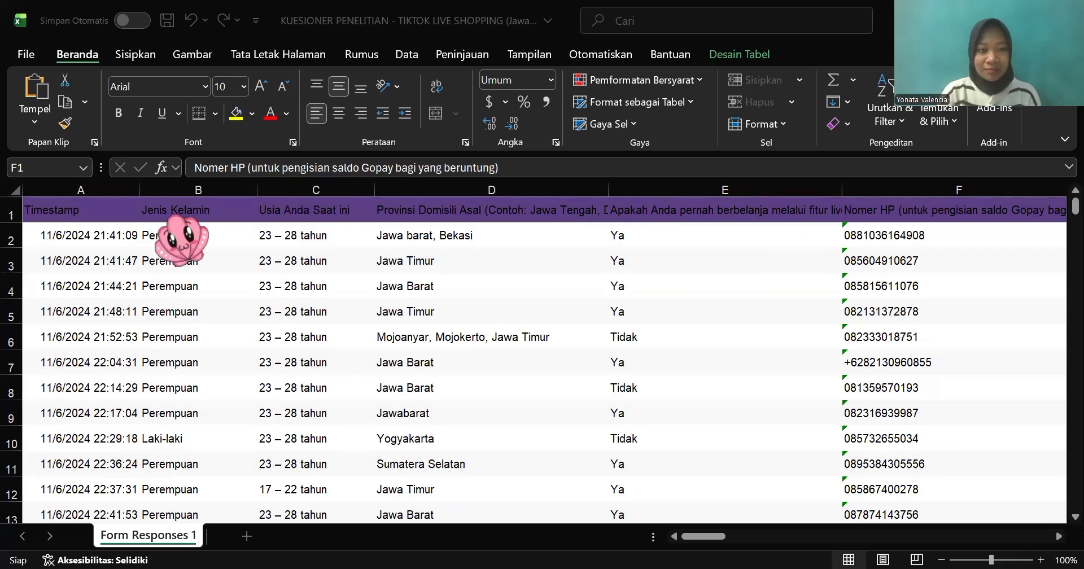
{"action": "left_click", "coordinate": [35, 202]}
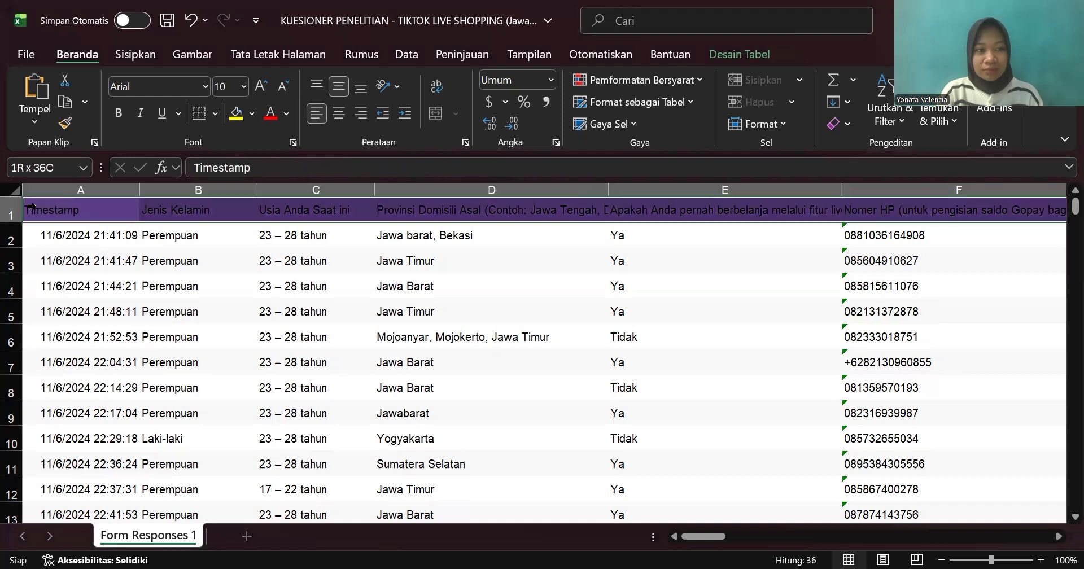
{"action": "left_click", "coordinate": [31, 209]}
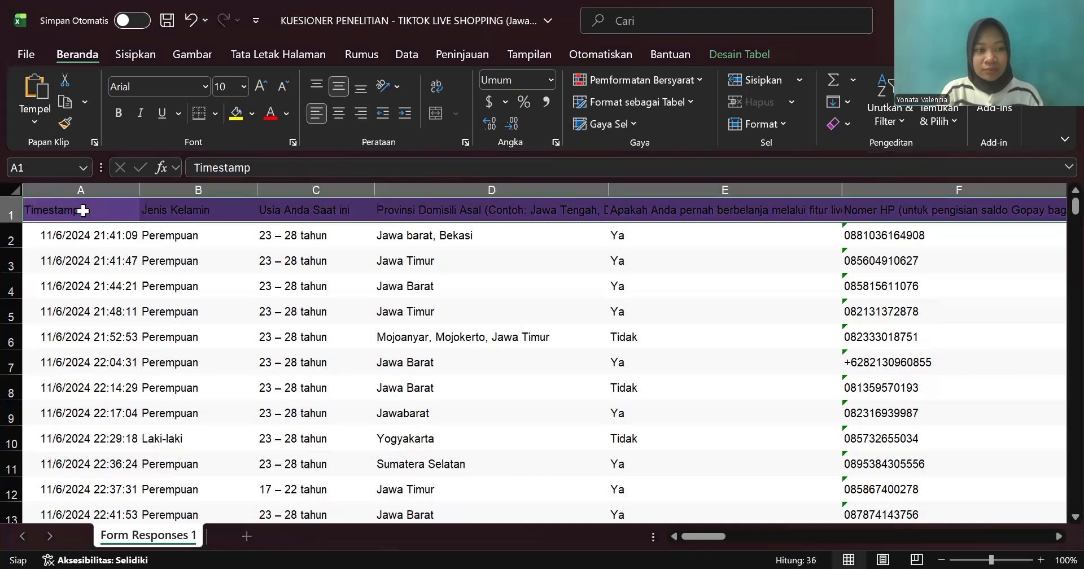
{"action": "left_click", "coordinate": [29, 208]}
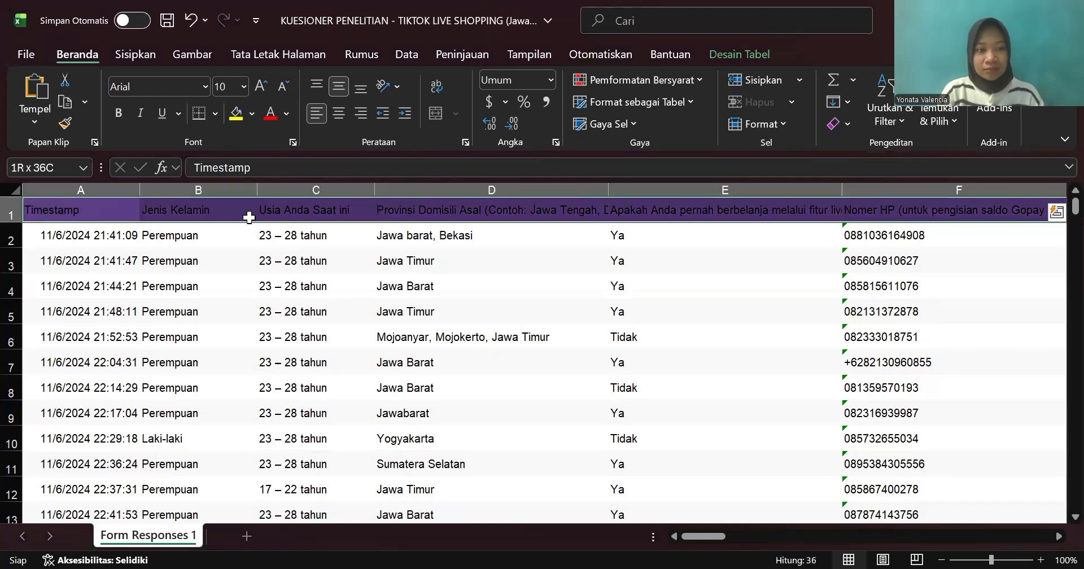
{"action": "left_click", "coordinate": [94, 251]}
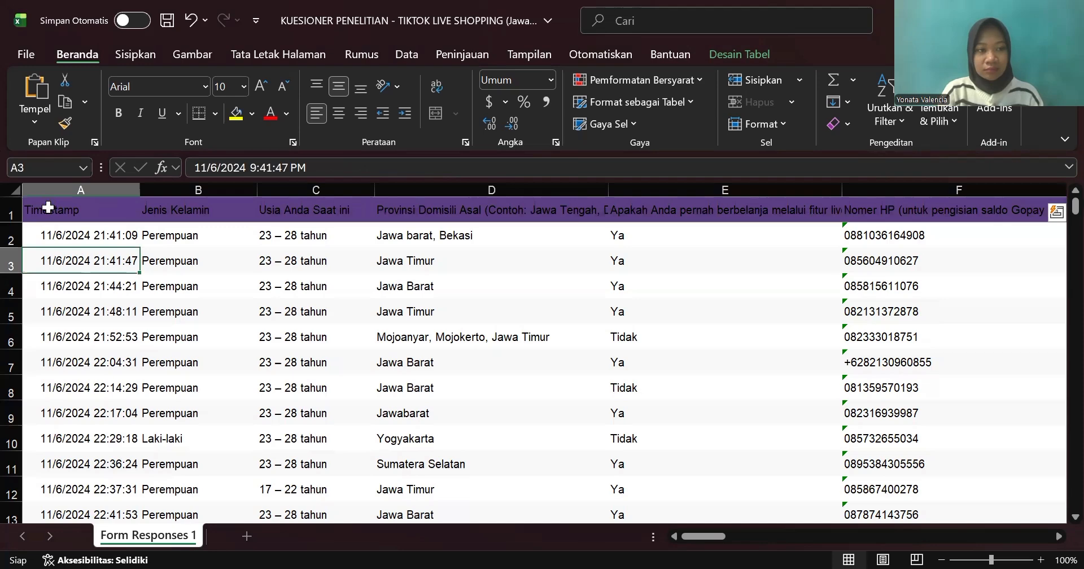
{"action": "left_click", "coordinate": [127, 212]}
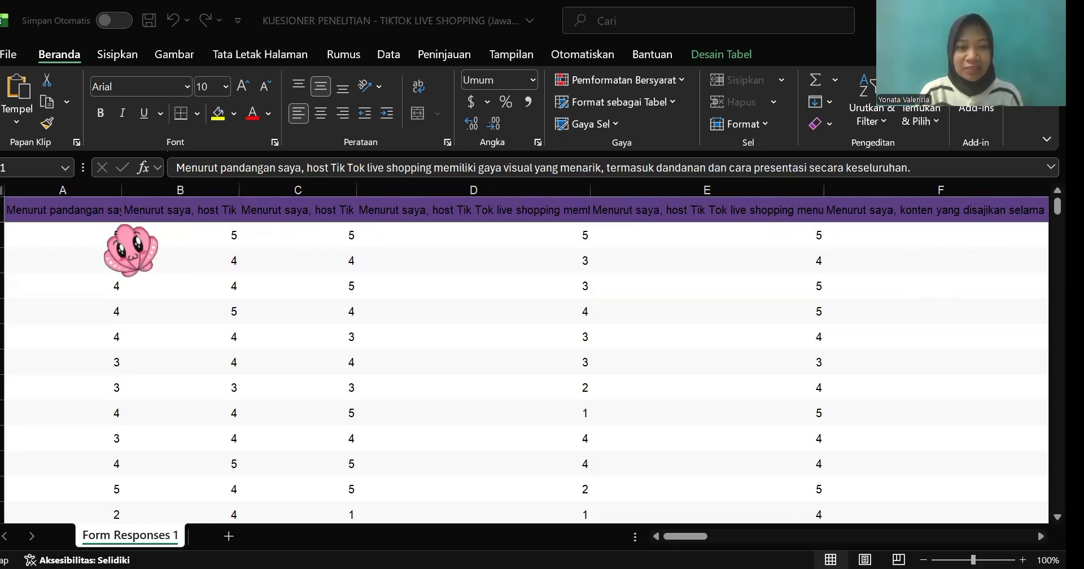
Step: Replace the long statement in the header of column A with the code A1
{"action": "left_click", "coordinate": [61, 208]}
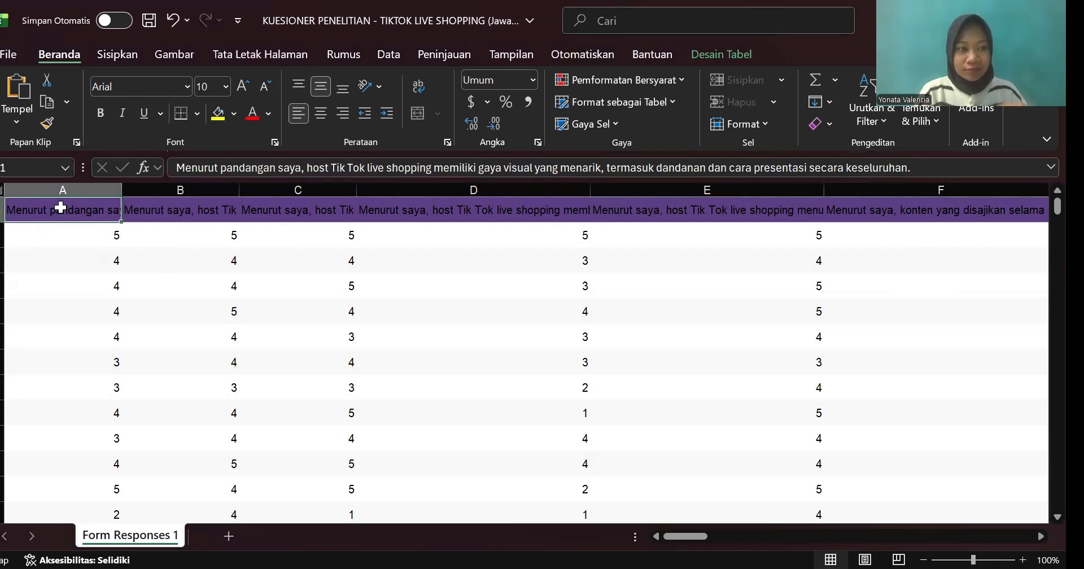
{"action": "left_click", "coordinate": [214, 168]}
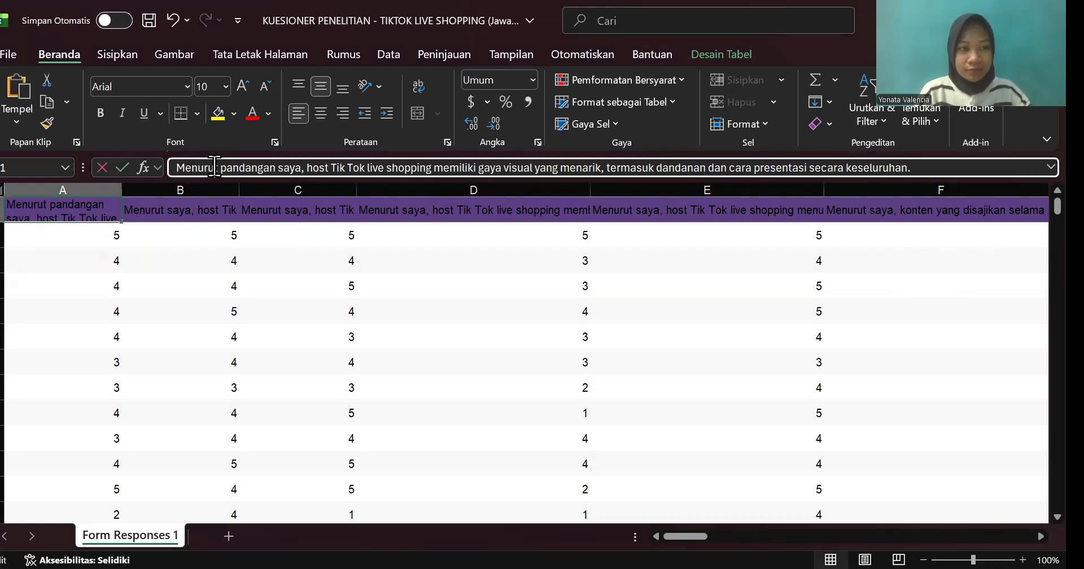
{"action": "double_click", "coordinate": [215, 168]}
{"action": "key", "text": "shift+End"}
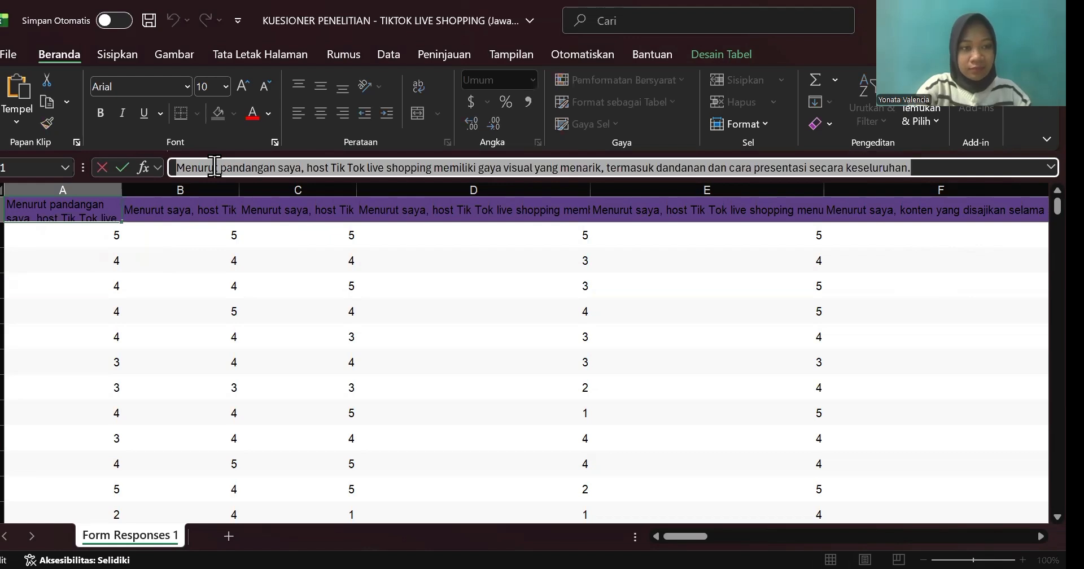
{"action": "type", "text": "A1"}
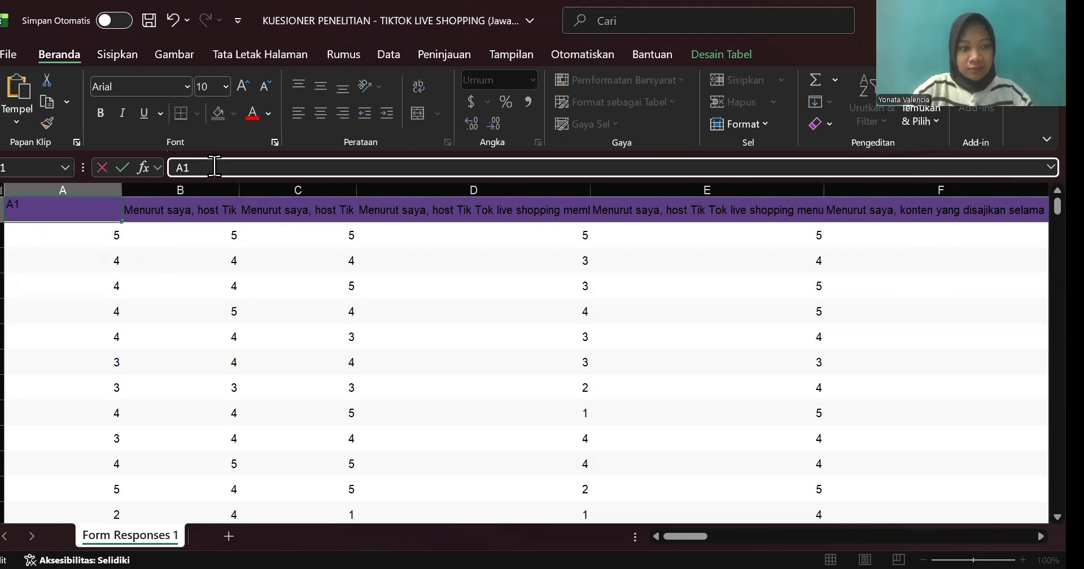
Step: Replace the long statement in the header of column B with the code A2
{"action": "left_click", "coordinate": [198, 218]}
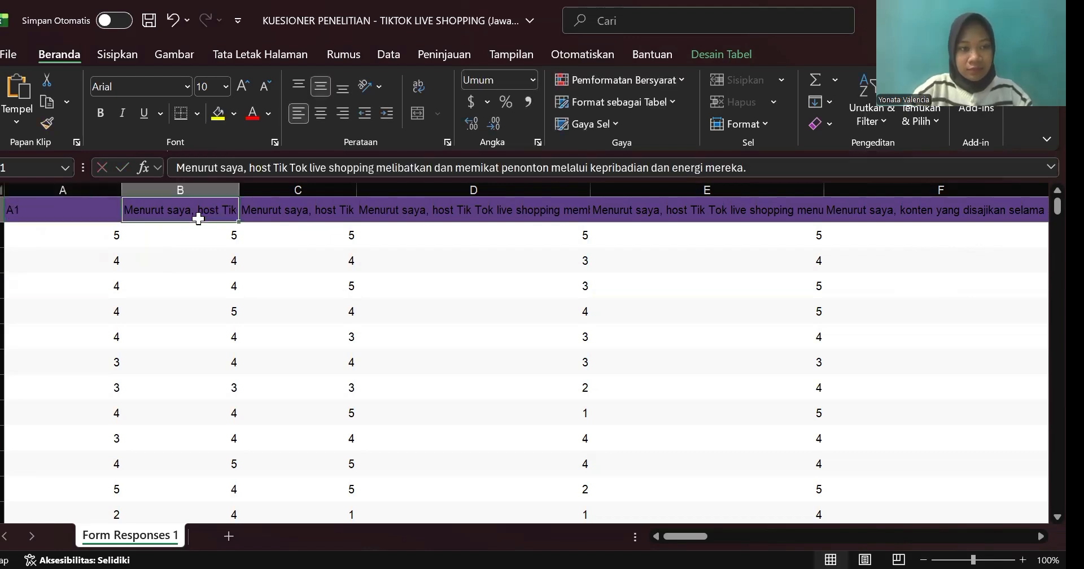
{"action": "double_click", "coordinate": [215, 166]}
{"action": "type", "text": "A"}
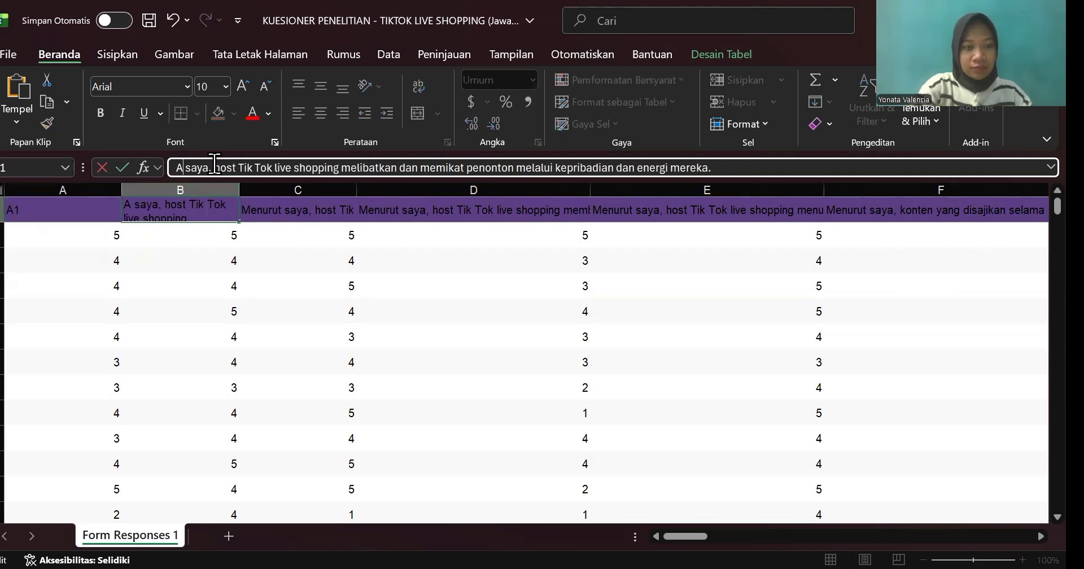
{"action": "type", "text": "2"}
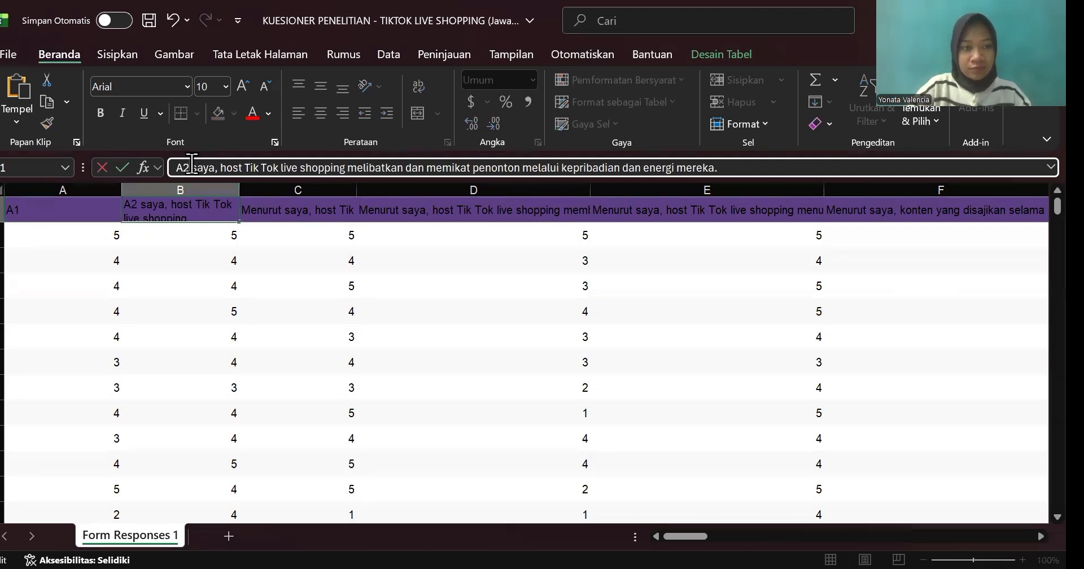
{"action": "triple_click", "coordinate": [193, 164]}
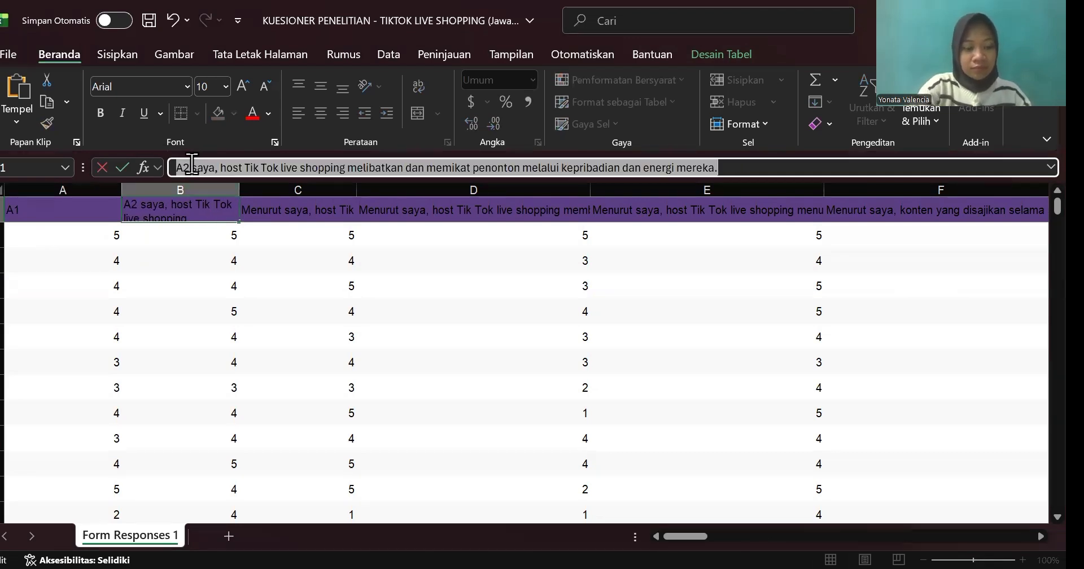
{"action": "key", "text": "BackSpace"}
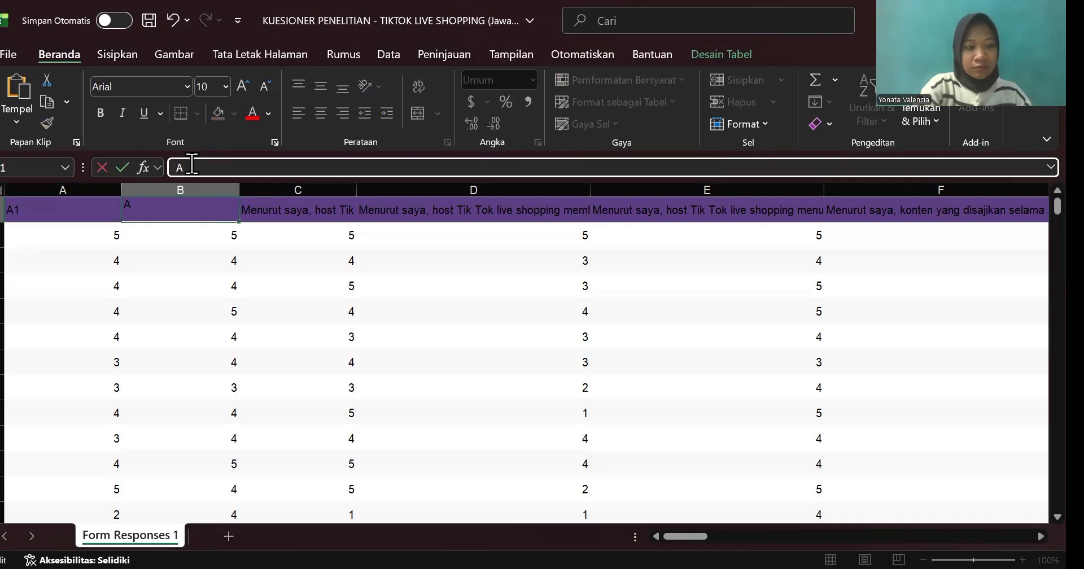
{"action": "type", "text": "A2"}
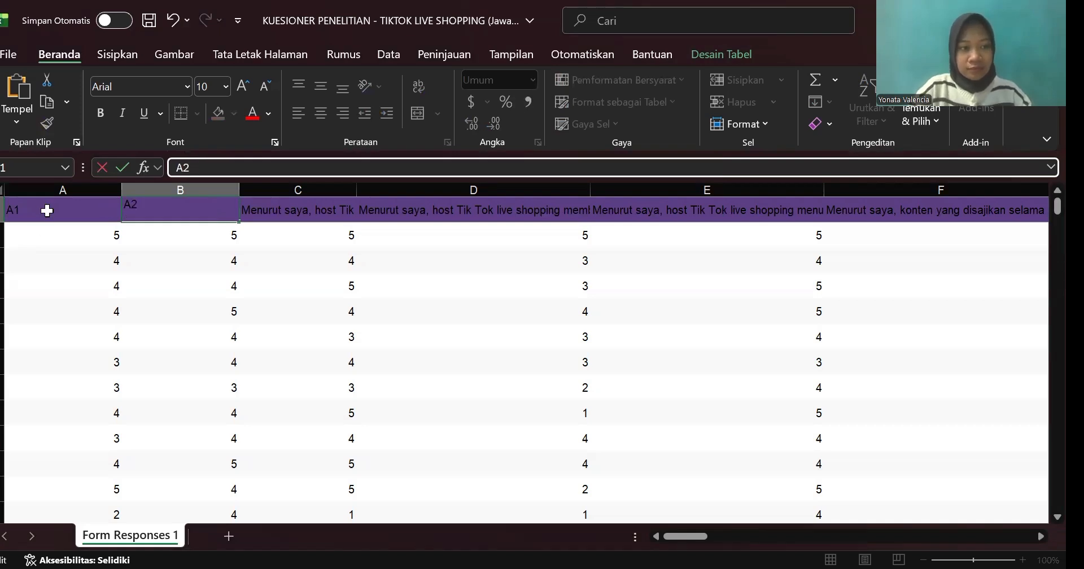
Step: Extend the header codes A1 and A2 as a series across the first row through column G, ending at A7
{"action": "left_click", "coordinate": [57, 210]}
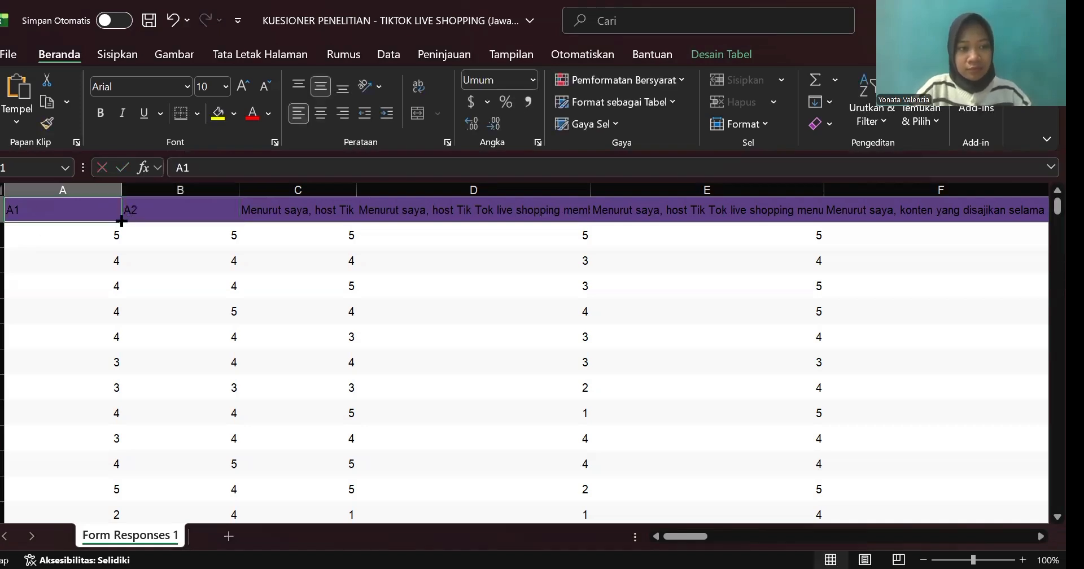
{"action": "left_click_drag", "start_coordinate": [121, 220], "coordinate": [572, 215]}
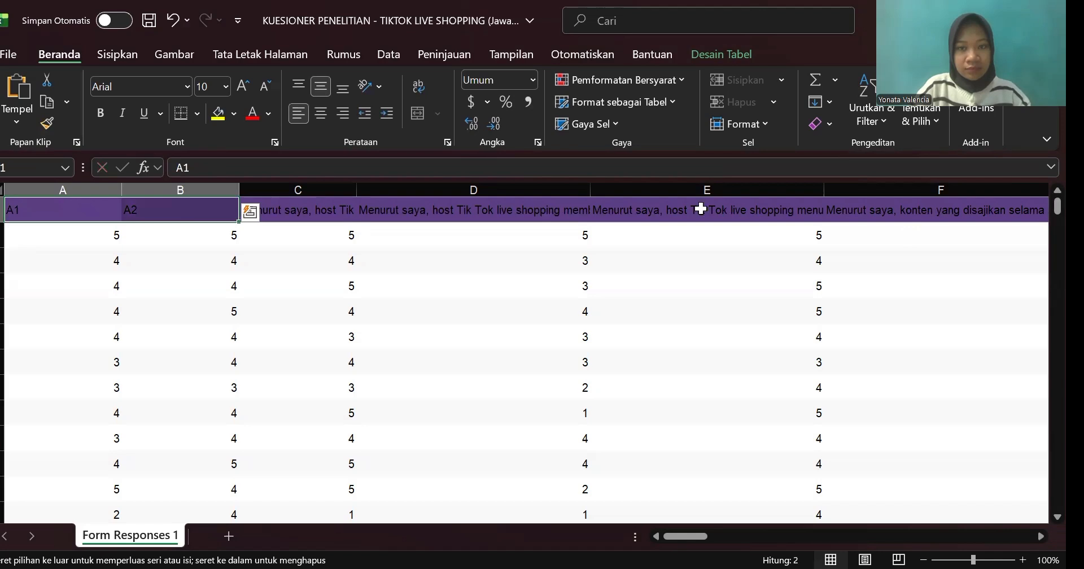
{"action": "left_click_drag", "start_coordinate": [700, 209], "coordinate": [702, 209]}
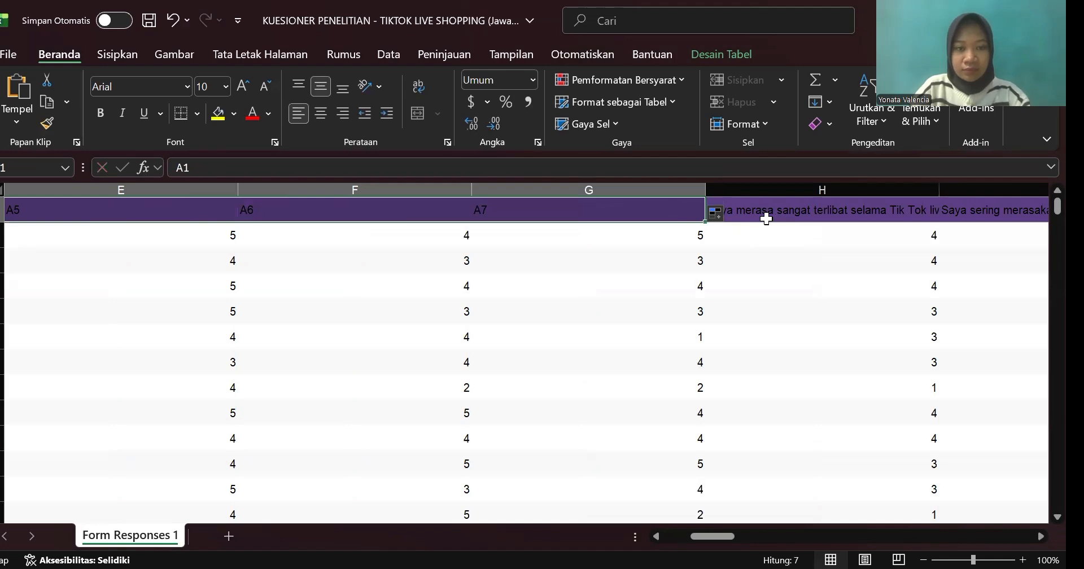
Step: Replace the first ENJOYMENT statement in the header of column H with the code E1
{"action": "scroll", "coordinate": [766, 218], "scroll_direction": "right", "scroll_amount": 1}
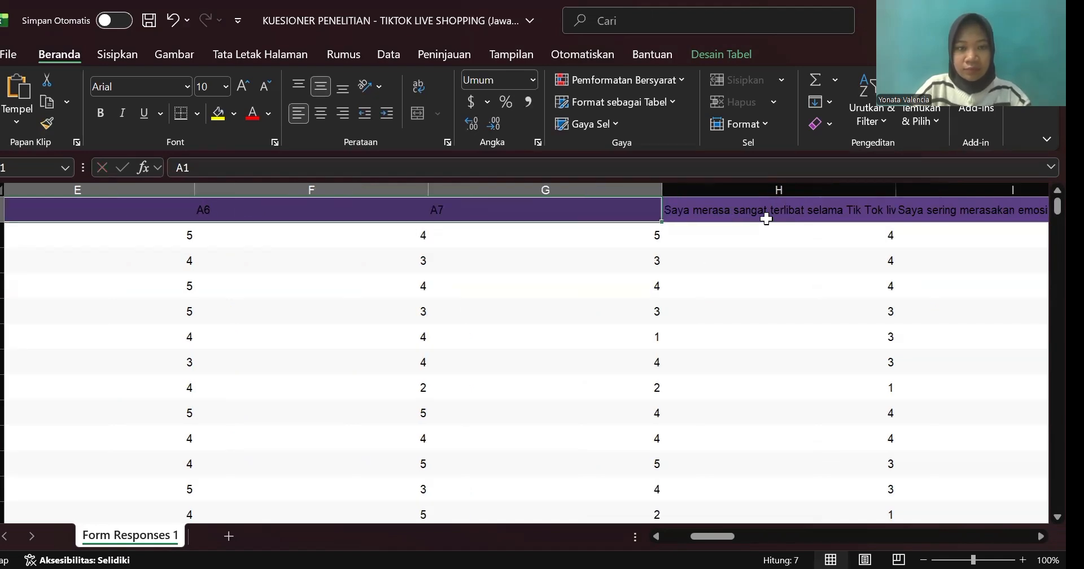
{"action": "scroll", "coordinate": [766, 218], "scroll_direction": "right", "scroll_amount": 3}
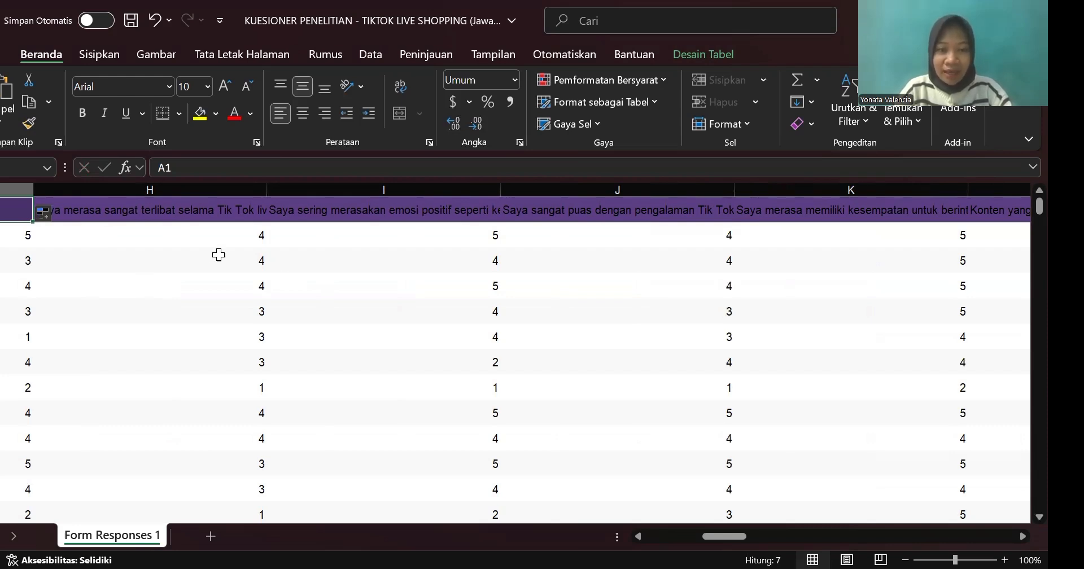
{"action": "left_click", "coordinate": [97, 213]}
{"action": "left_click", "coordinate": [186, 167]}
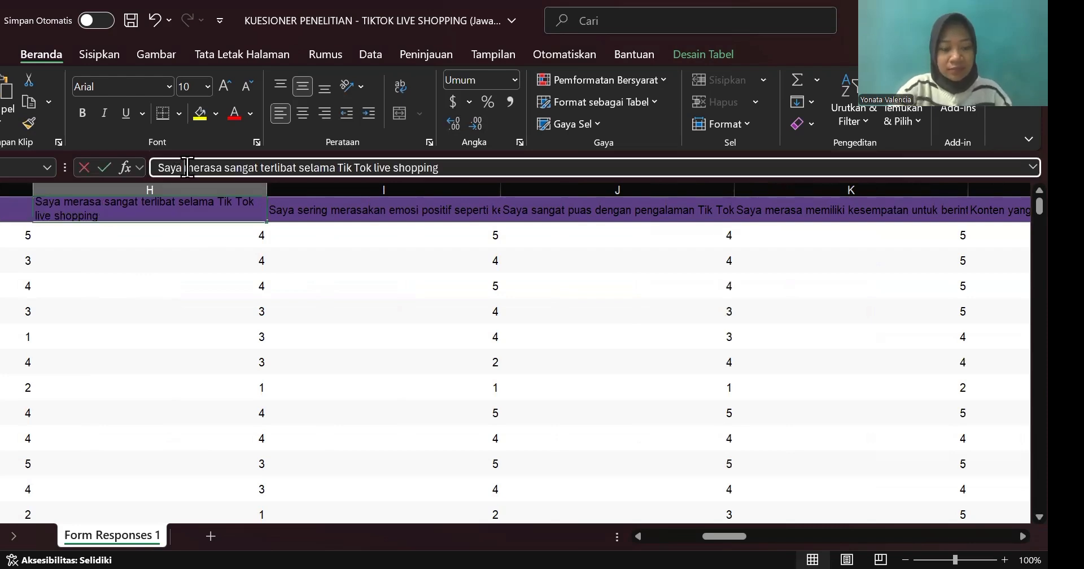
{"action": "triple_click", "coordinate": [187, 167]}
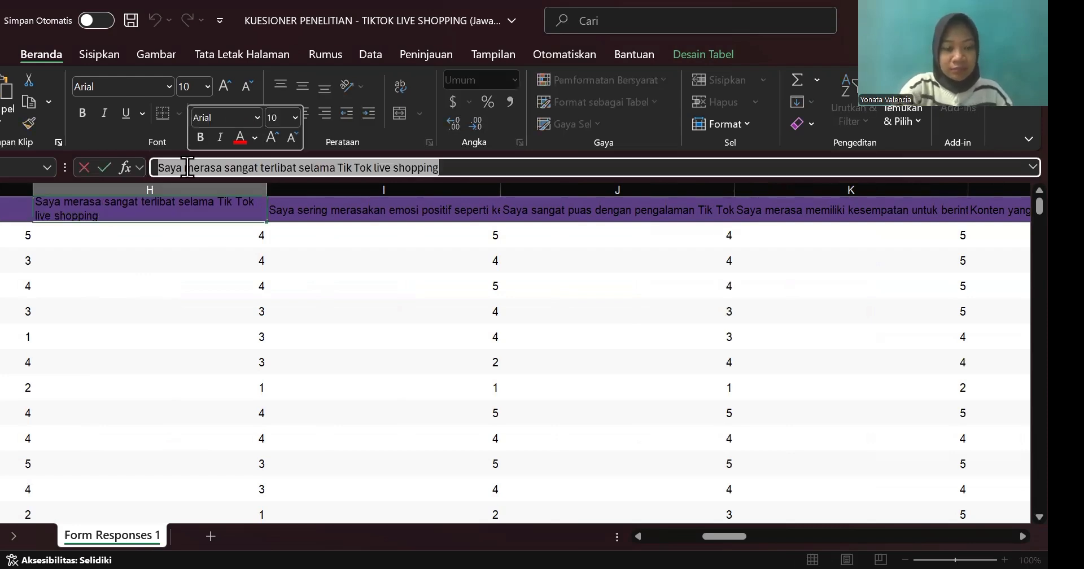
{"action": "key", "text": "BackSpace"}
{"action": "type", "text": "E1"}
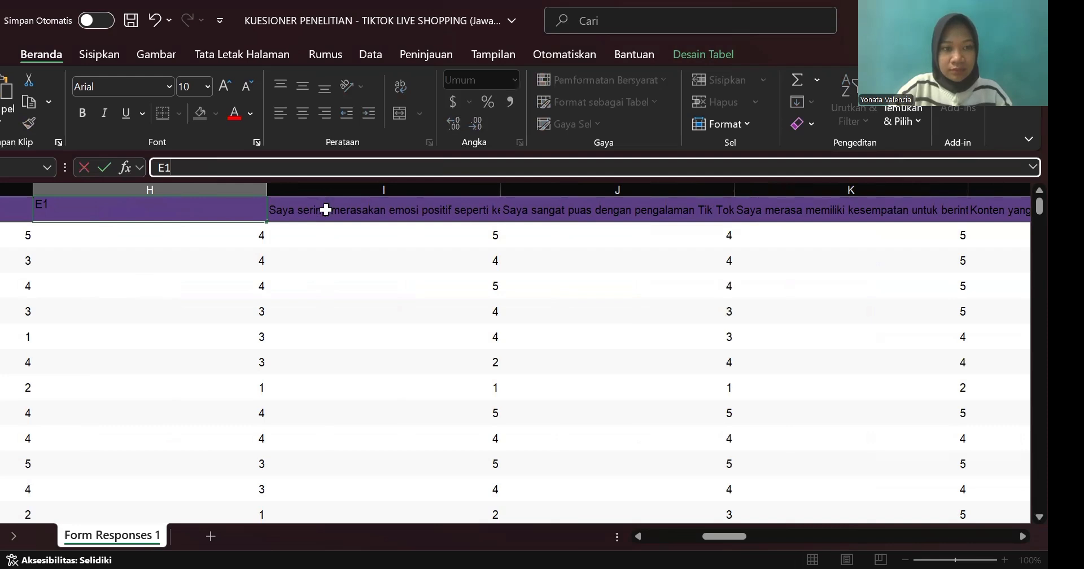
Step: Replace the long statement in the header of column I with the code E2
{"action": "key", "text": "Tab"}
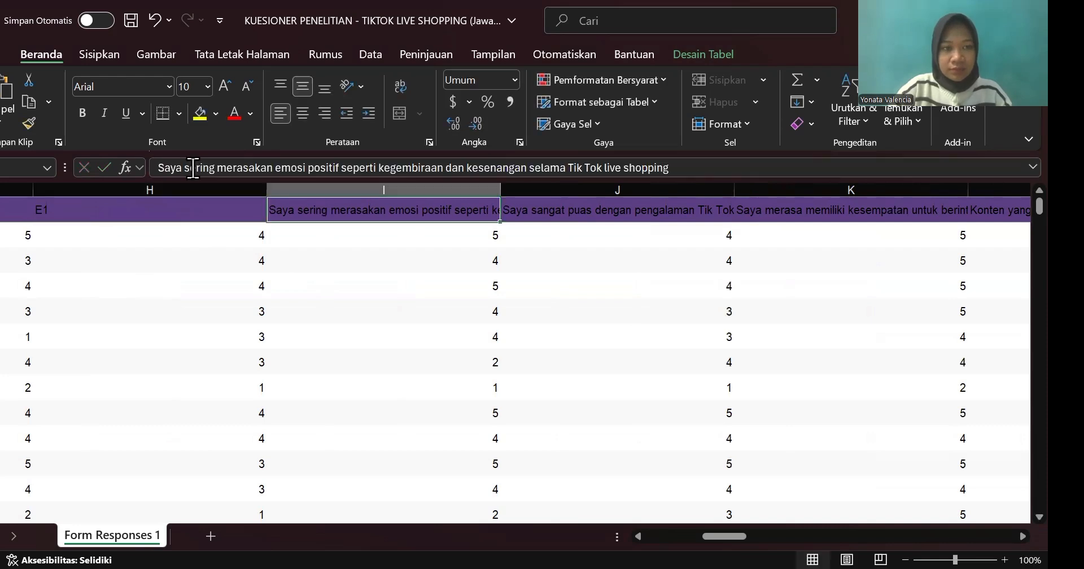
{"action": "double_click", "coordinate": [193, 168]}
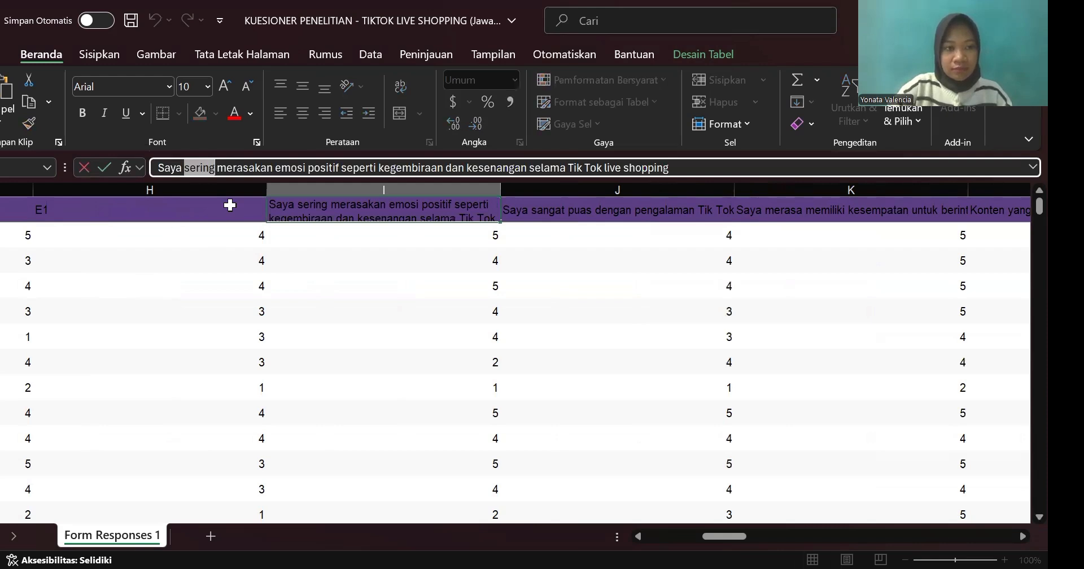
{"action": "key", "text": "ctrl+a"}
{"action": "type", "text": "E2"}
Step: Extend the header codes E1 and E2 as a series across the first row through column M, ending at E6
{"action": "left_click", "coordinate": [173, 218]}
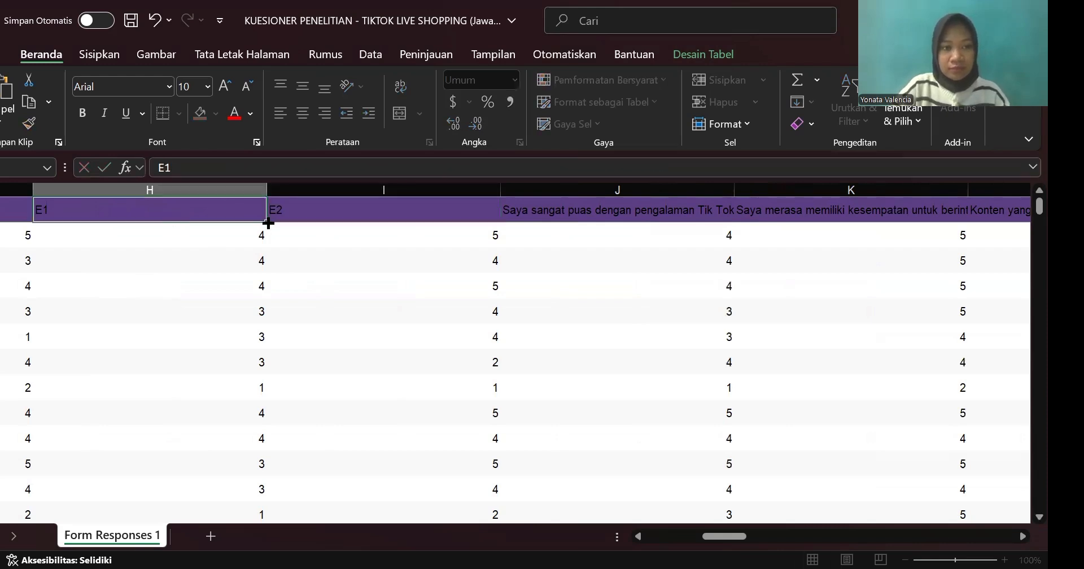
{"action": "key", "text": "Right"}
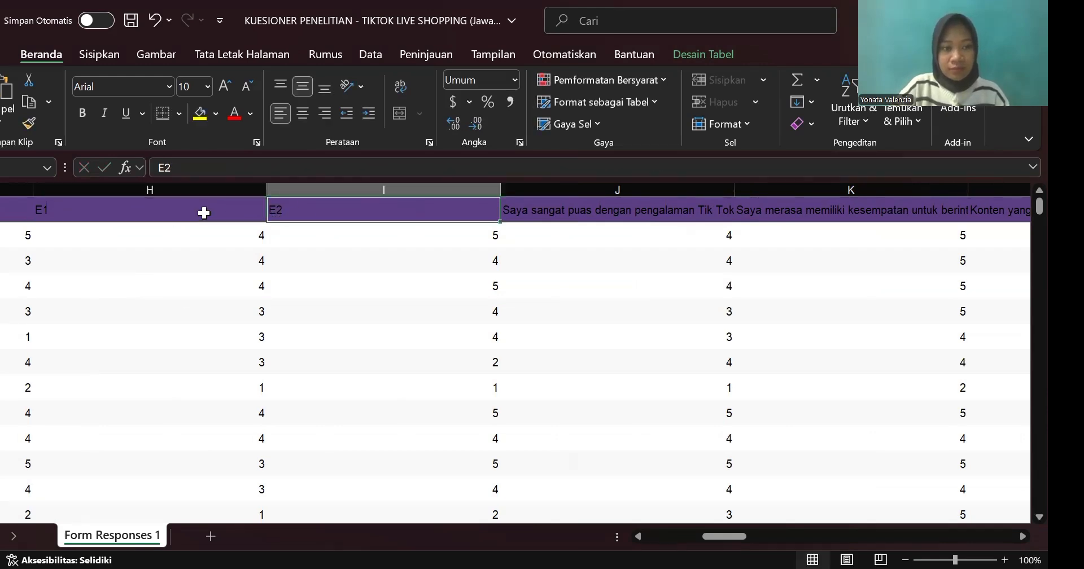
{"action": "left_click_drag", "start_coordinate": [205, 212], "coordinate": [309, 212]}
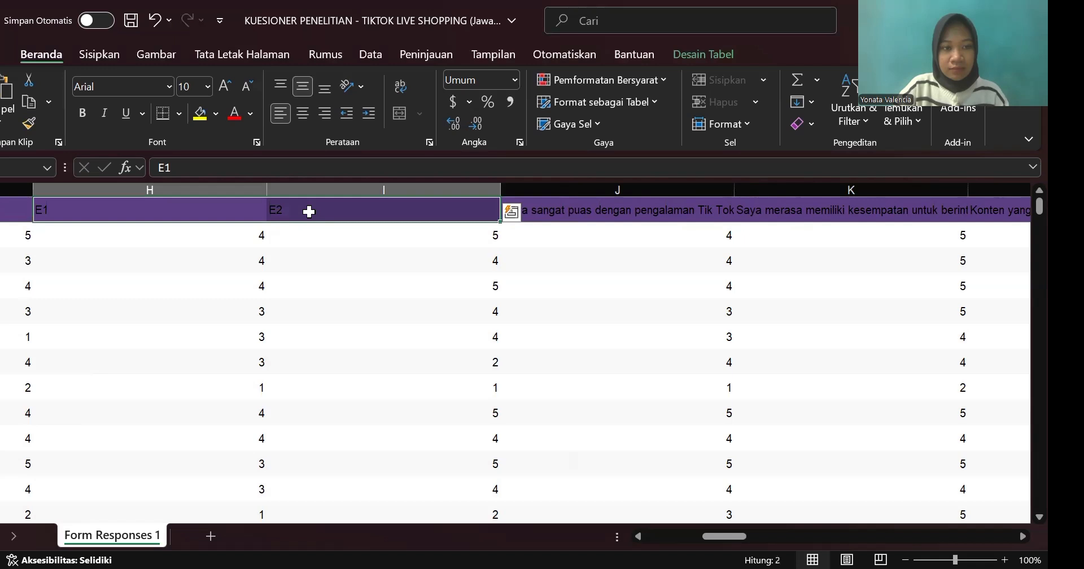
{"action": "scroll", "coordinate": [309, 212], "scroll_direction": "right", "scroll_amount": 3}
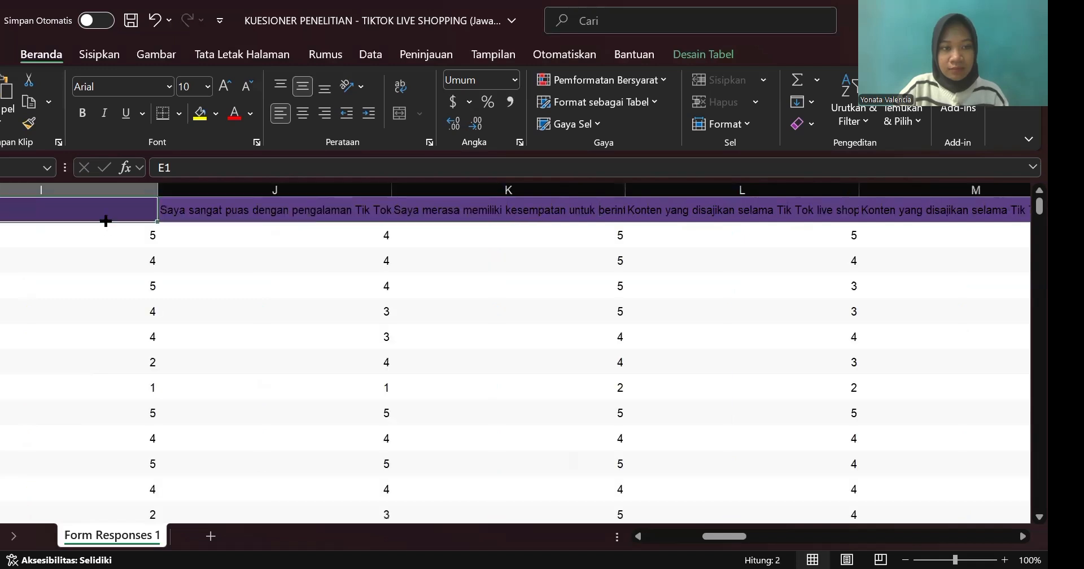
{"action": "scroll", "coordinate": [106, 221], "scroll_direction": "right", "scroll_amount": 1}
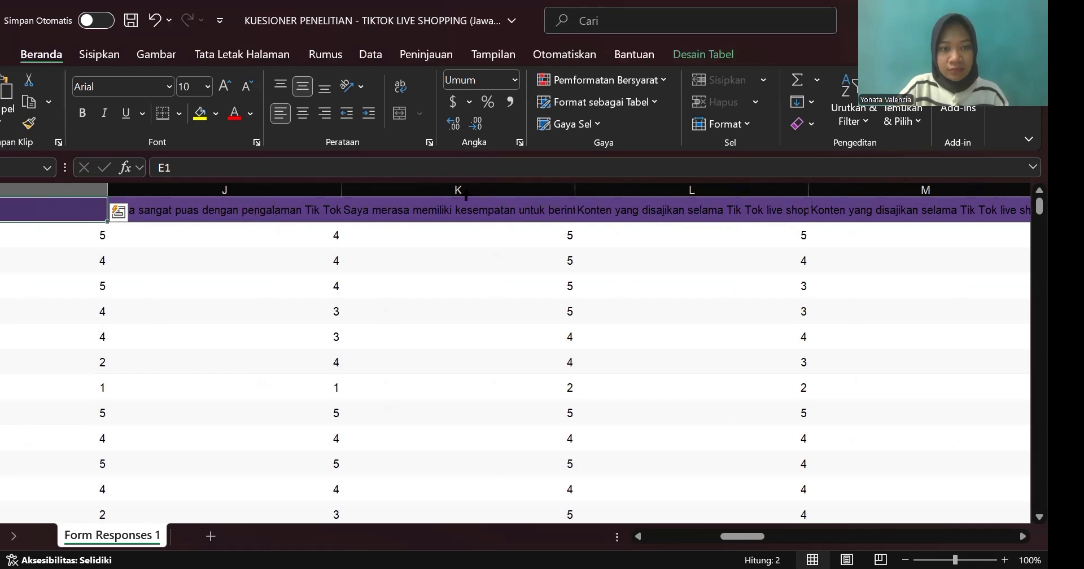
{"action": "left_click_drag", "start_coordinate": [456, 176], "coordinate": [811, 202]}
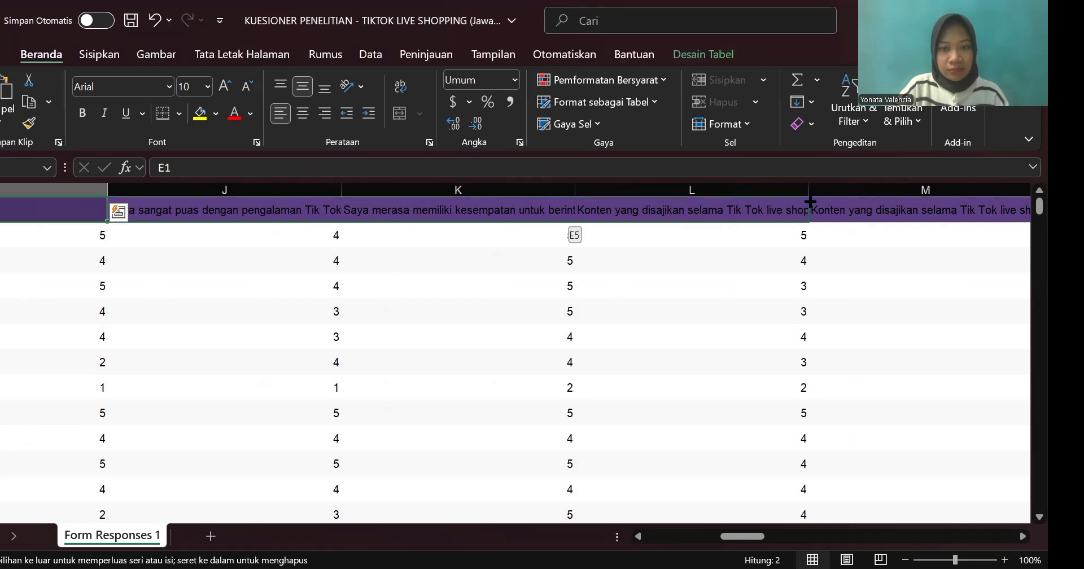
{"action": "left_click_drag", "start_coordinate": [811, 202], "coordinate": [360, 190]}
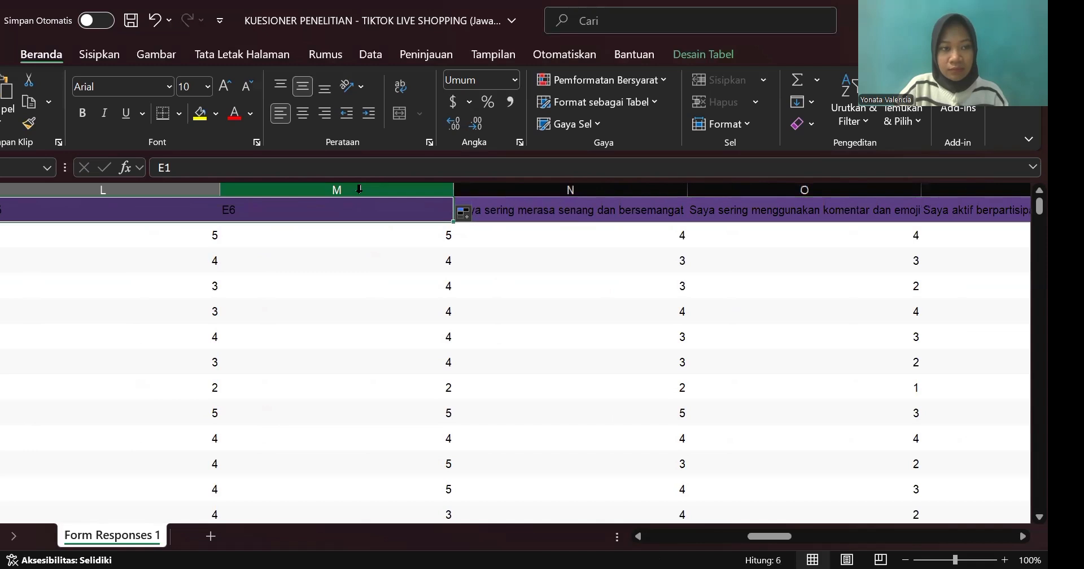
Step: Replace the long statement in the header of column N with the code SP1
{"action": "scroll", "coordinate": [360, 190], "scroll_direction": "right", "scroll_amount": 5}
{"action": "scroll", "coordinate": [360, 190], "scroll_direction": "left", "scroll_amount": 10}
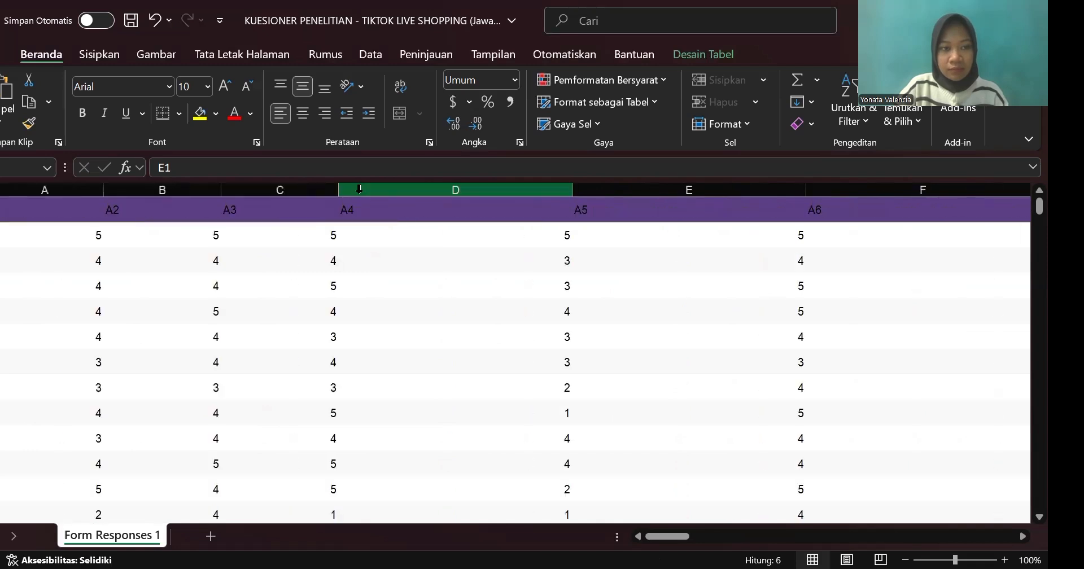
{"action": "scroll", "coordinate": [232, 338], "scroll_direction": "left", "scroll_amount": 3}
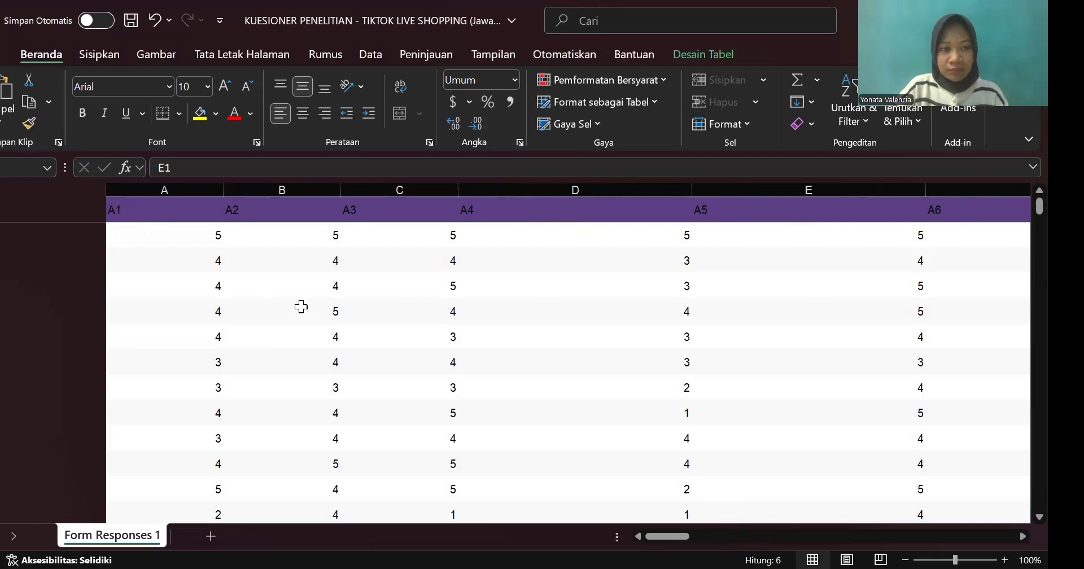
{"action": "scroll", "coordinate": [125, 211], "scroll_direction": "right", "scroll_amount": 5}
{"action": "left_click", "coordinate": [125, 211]}
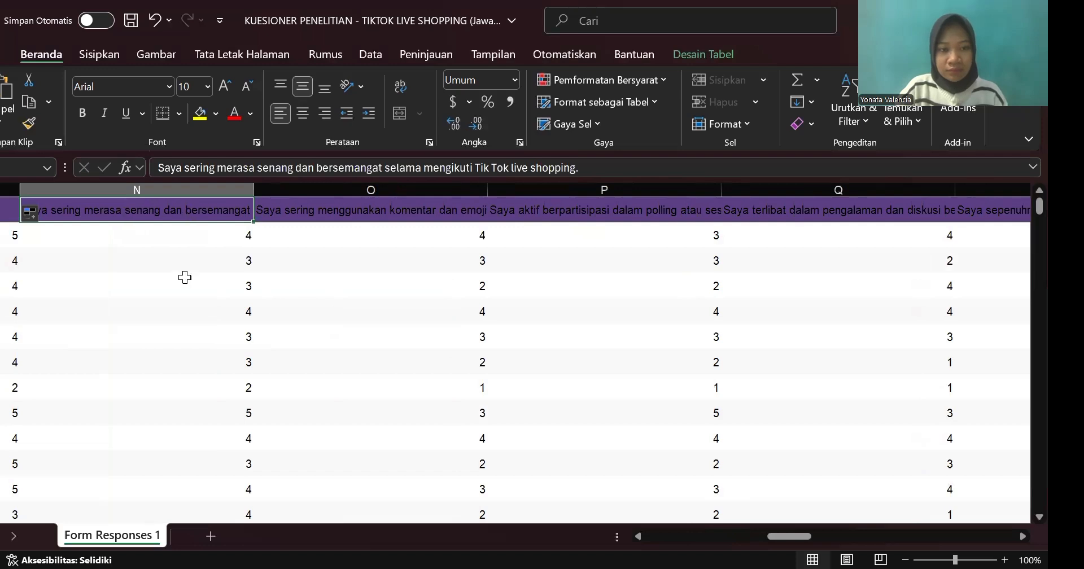
{"action": "scroll", "coordinate": [184, 277], "scroll_direction": "right", "scroll_amount": 1}
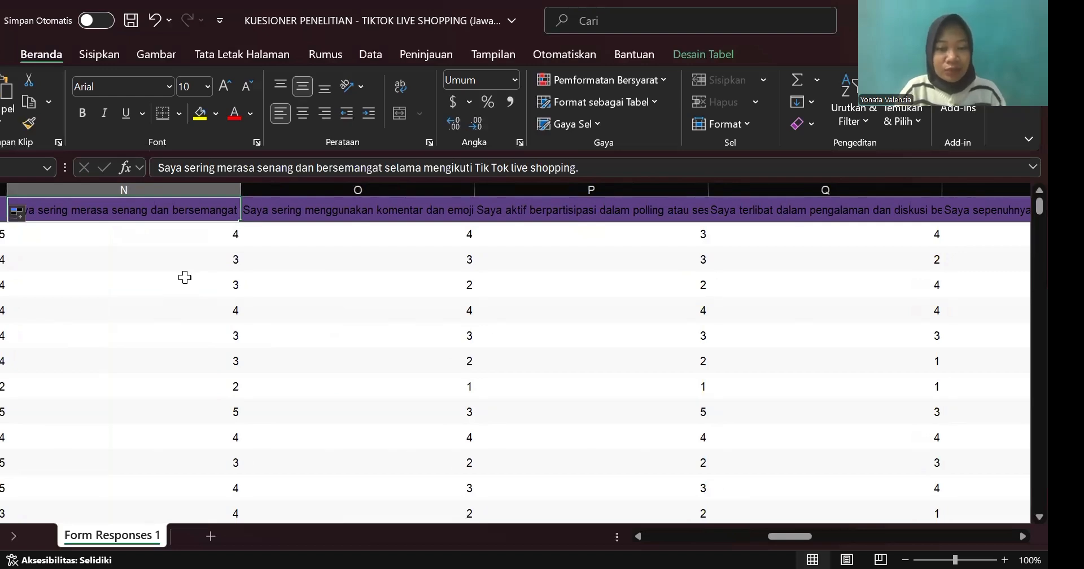
{"action": "double_click", "coordinate": [97, 210]}
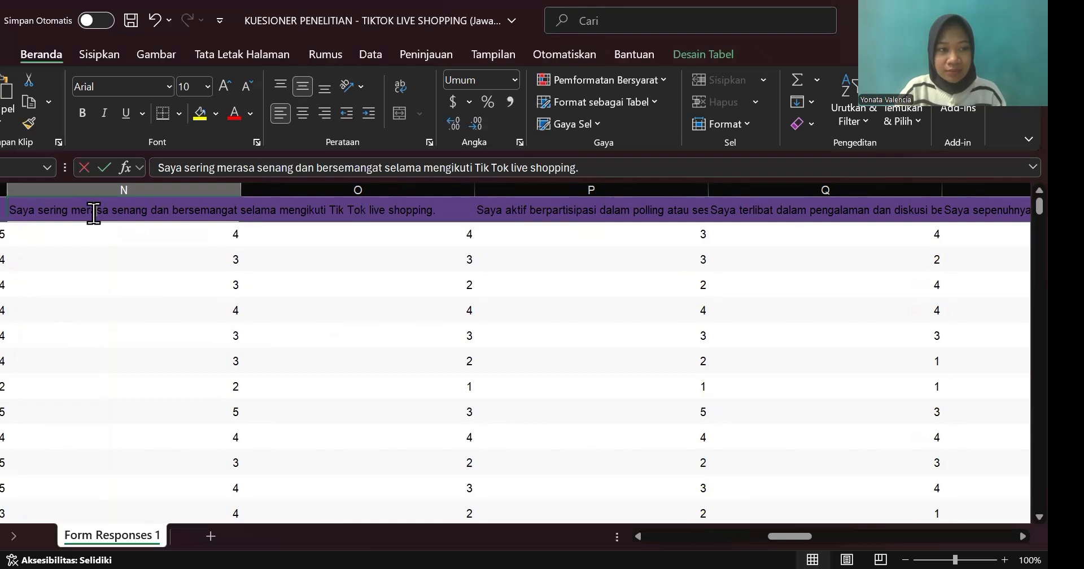
{"action": "triple_click", "coordinate": [209, 167]}
{"action": "type", "text": "SP1"}
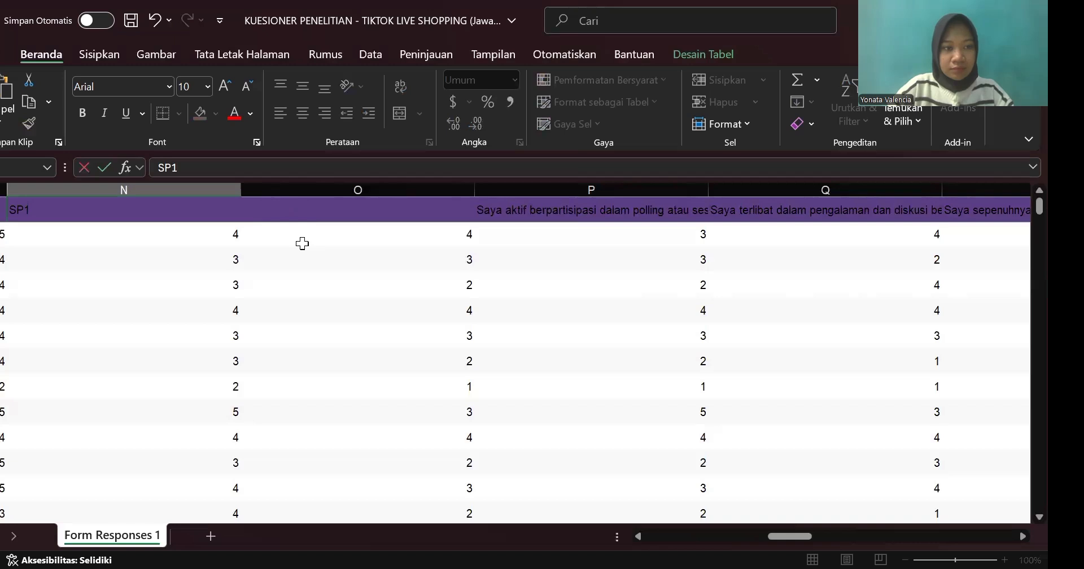
{"action": "left_click", "coordinate": [276, 233]}
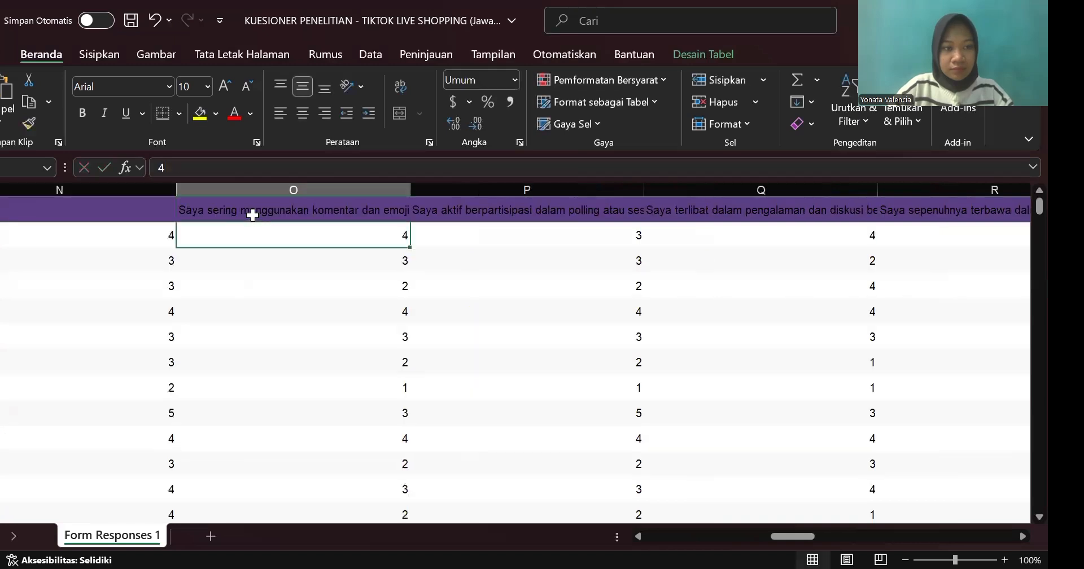
Step: Replace the comments-and-emoji statement in the header of column O with the code SP2
{"action": "left_click", "coordinate": [252, 215]}
{"action": "left_click", "coordinate": [214, 164]}
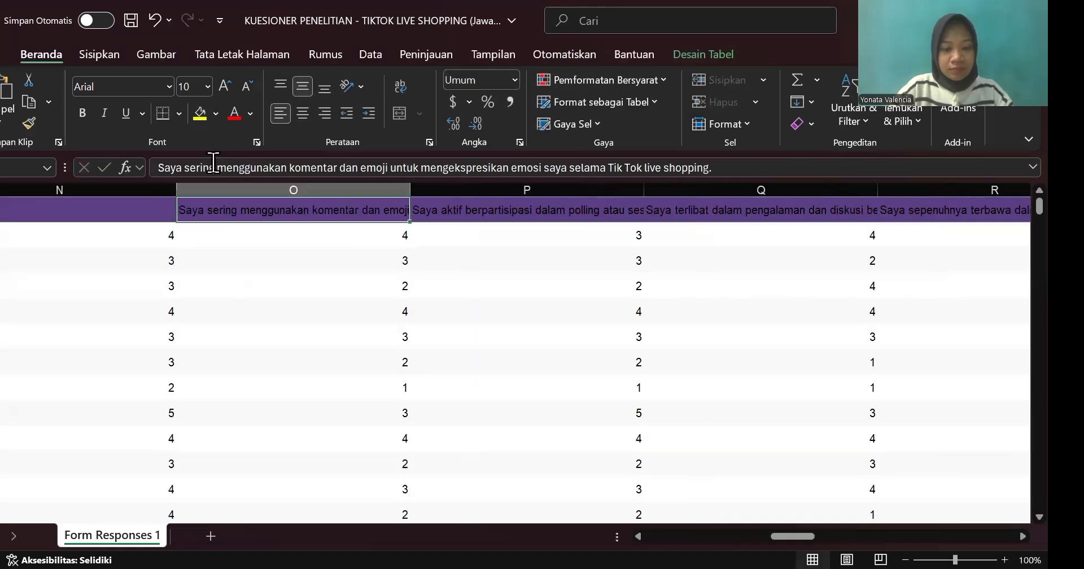
{"action": "key", "text": "ctrl+a"}
{"action": "type", "text": "SP"}
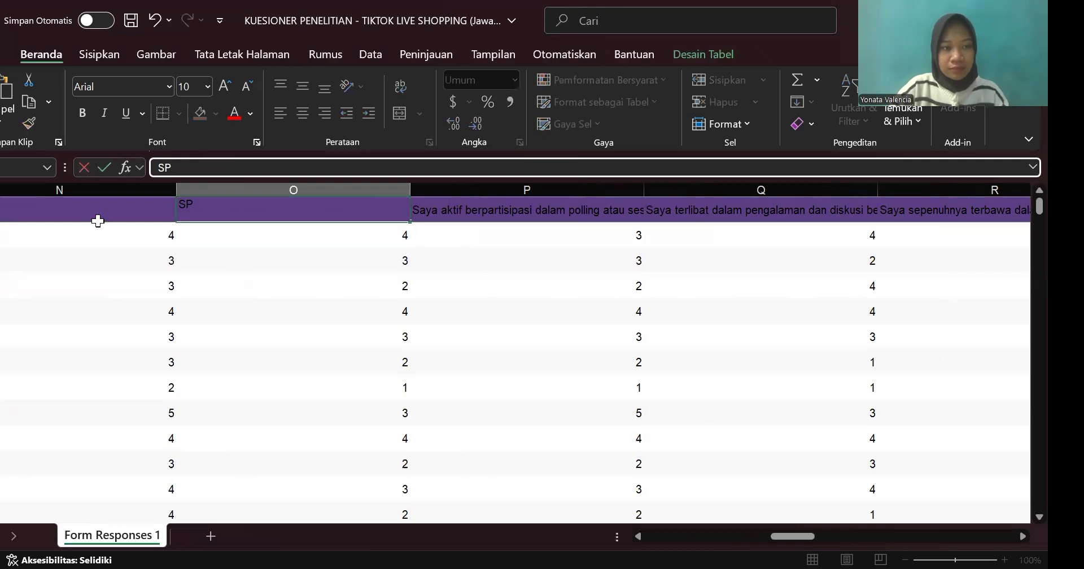
{"action": "type", "text": "2"}
Step: Extend the header codes SP1 and SP2 as a series across the first row through column S, ending at SP6
{"action": "left_click_drag", "start_coordinate": [95, 218], "coordinate": [286, 214]}
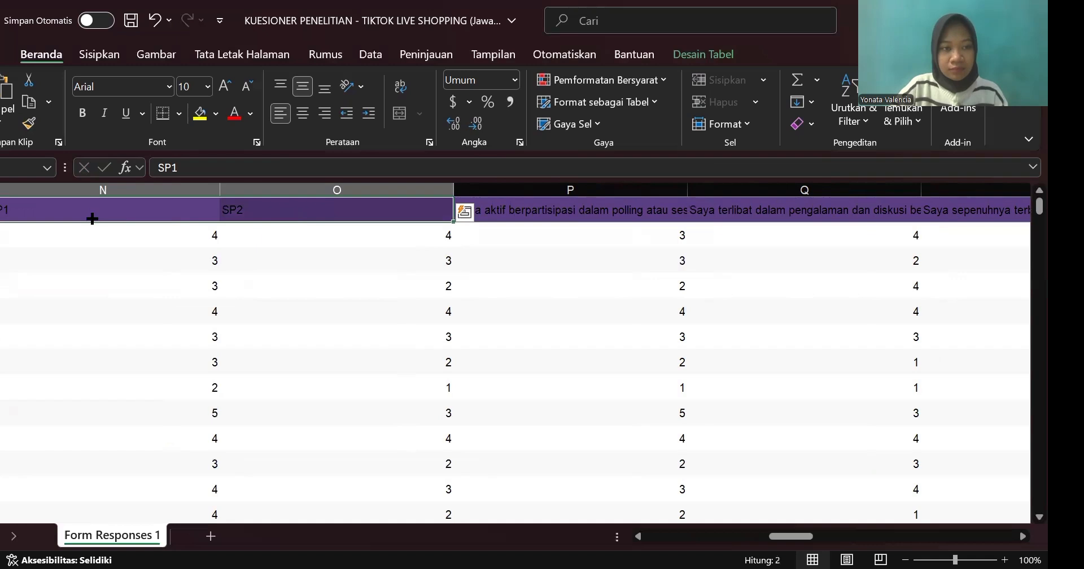
{"action": "scroll", "coordinate": [92, 219], "scroll_direction": "right", "scroll_amount": 3}
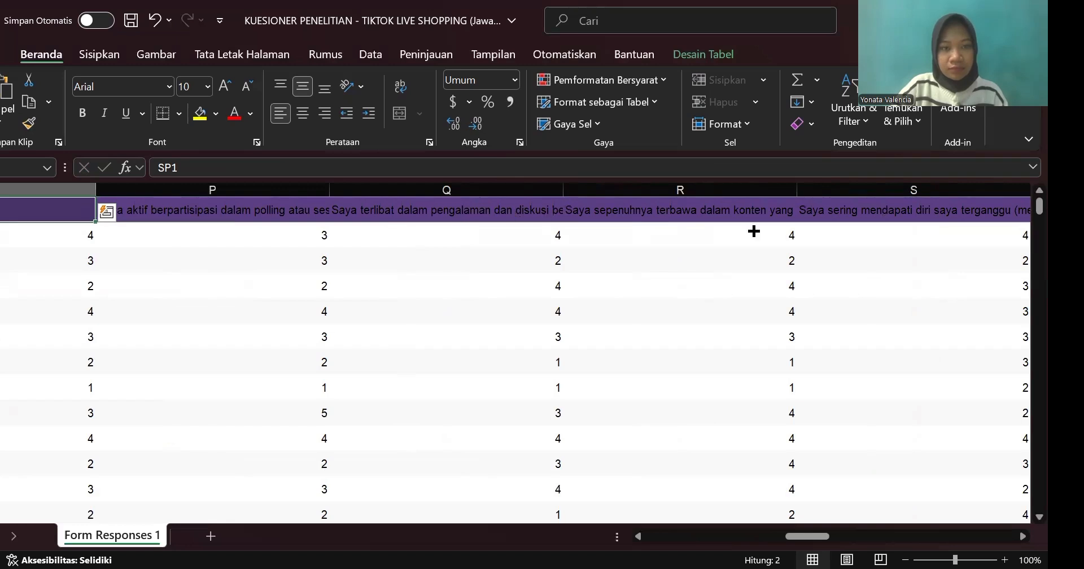
{"action": "left_click_drag", "start_coordinate": [754, 231], "coordinate": [299, 211]}
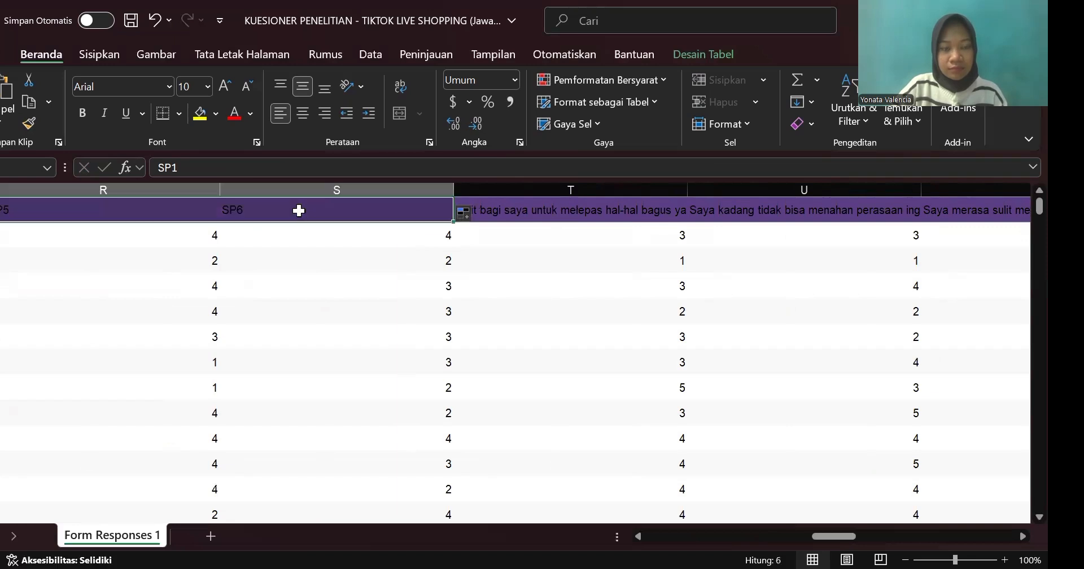
Step: Replace the long statement in the header of column T with the code IB1
{"action": "scroll", "coordinate": [299, 210], "scroll_direction": "right", "scroll_amount": 2}
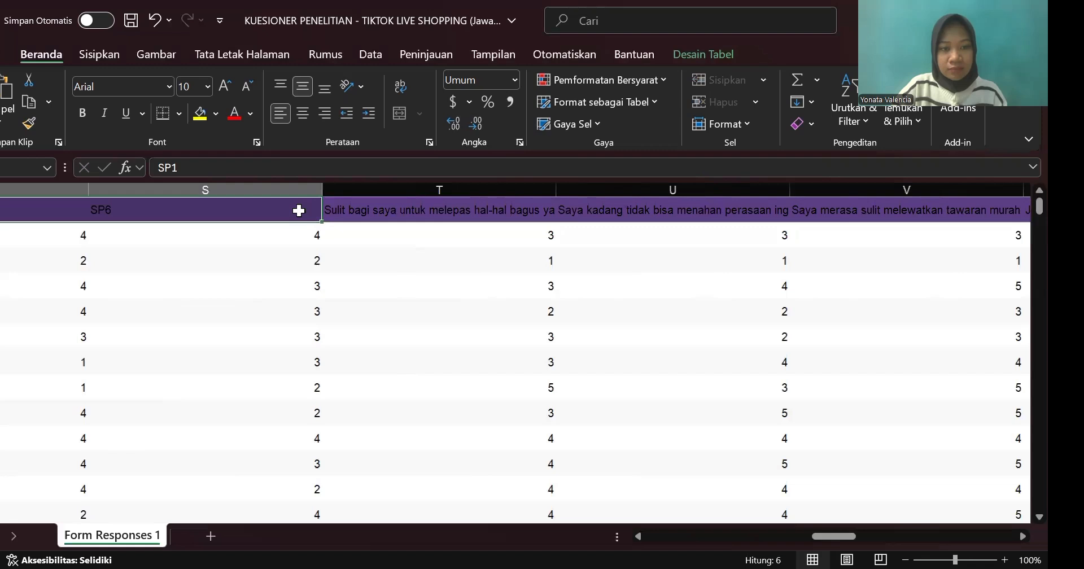
{"action": "scroll", "coordinate": [299, 210], "scroll_direction": "right", "scroll_amount": 4}
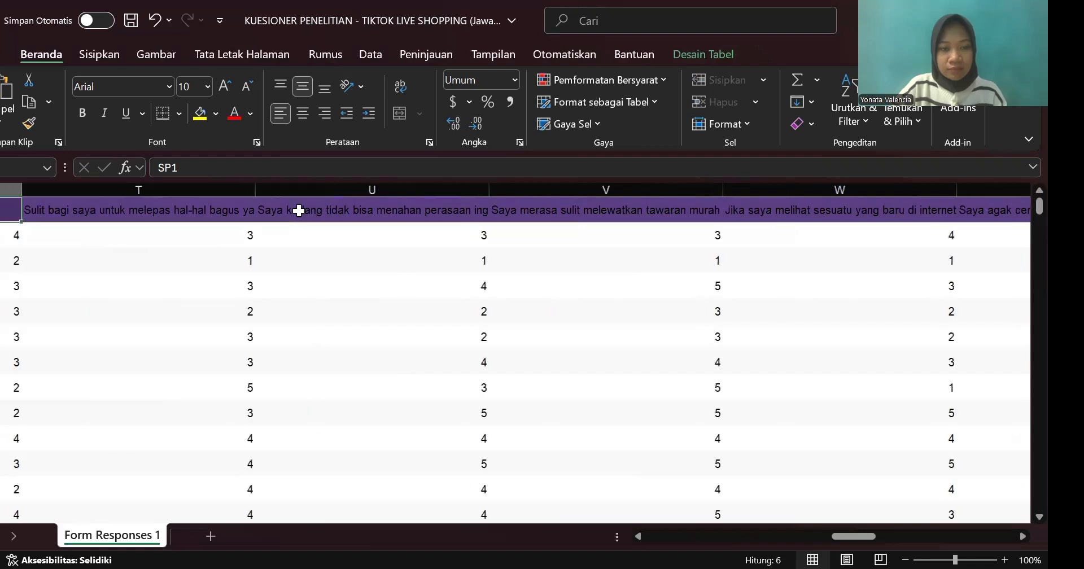
{"action": "scroll", "coordinate": [299, 210], "scroll_direction": "right", "scroll_amount": 1}
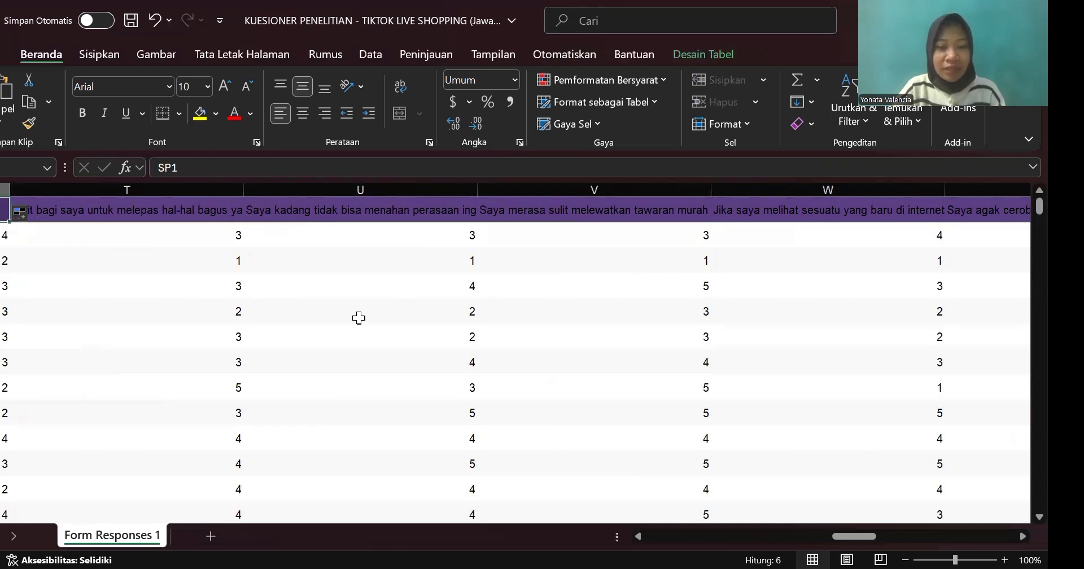
{"action": "left_click", "coordinate": [126, 215]}
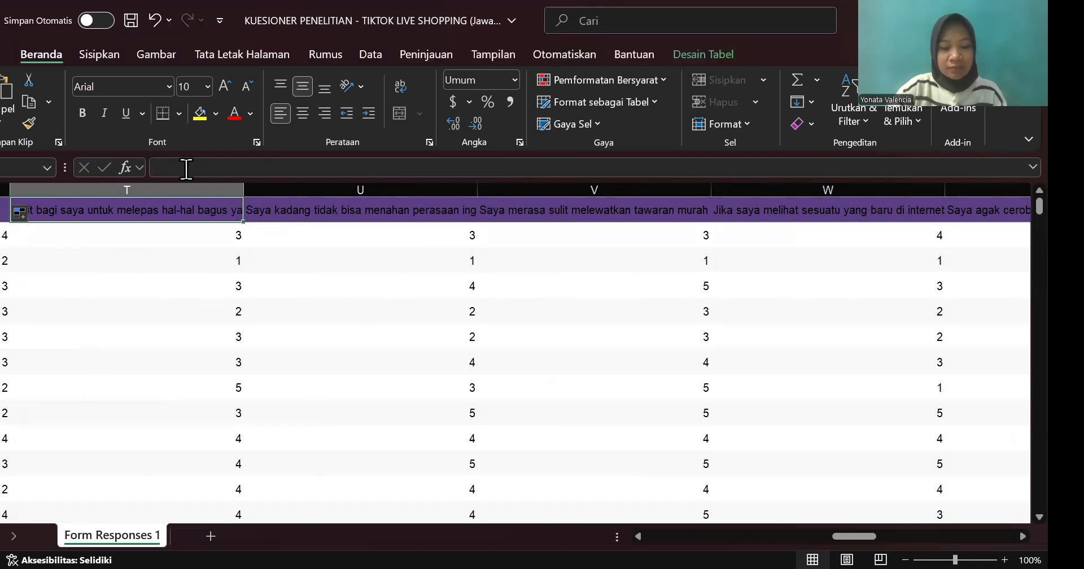
{"action": "left_click", "coordinate": [186, 168]}
{"action": "type", "text": "IB"}
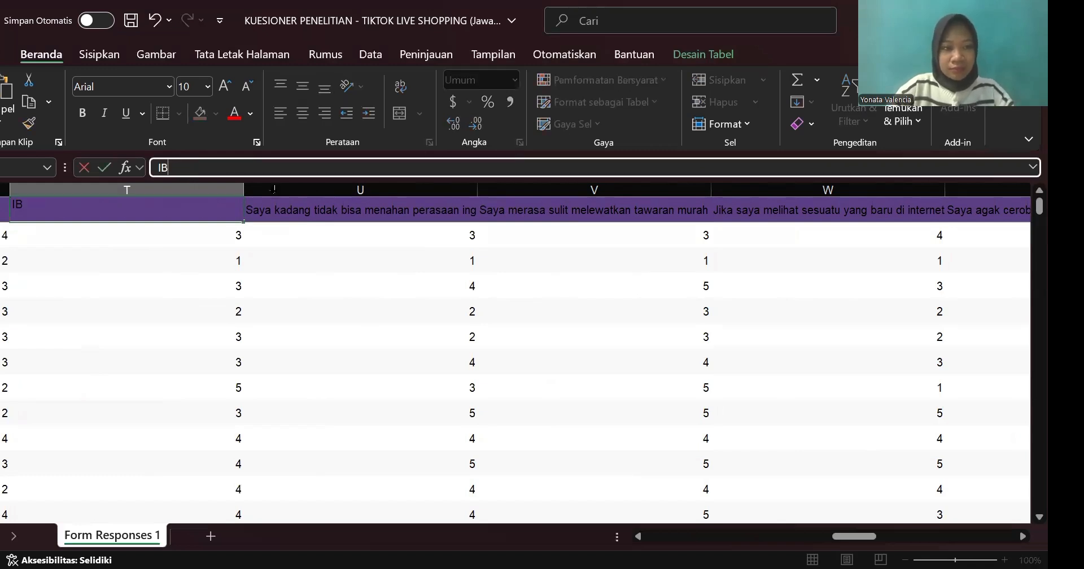
{"action": "type", "text": "1"}
Step: Replace the long statement in the header of column U with the code IB2
{"action": "left_click", "coordinate": [292, 210]}
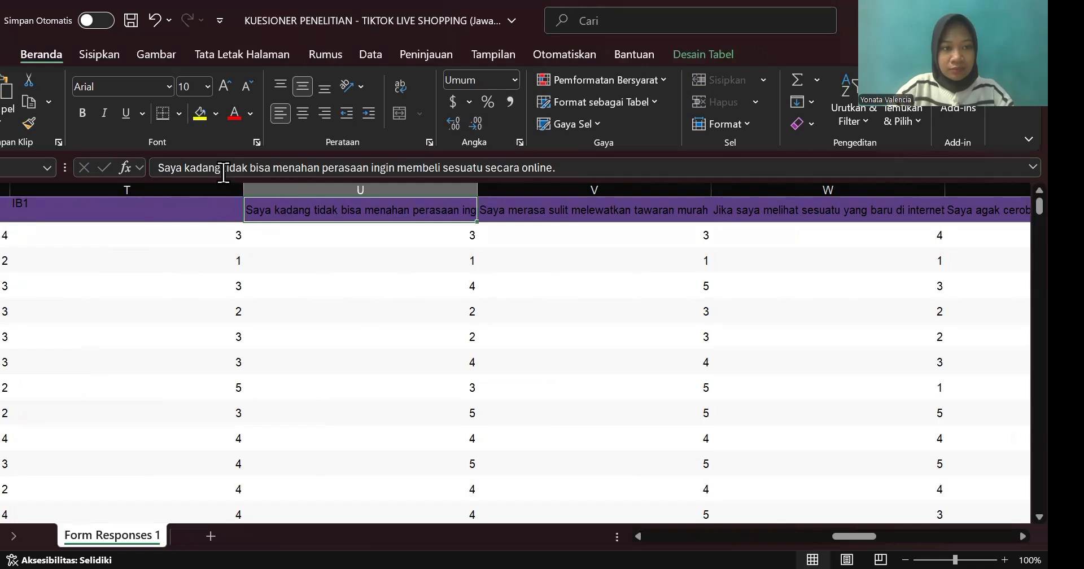
{"action": "double_click", "coordinate": [224, 168]}
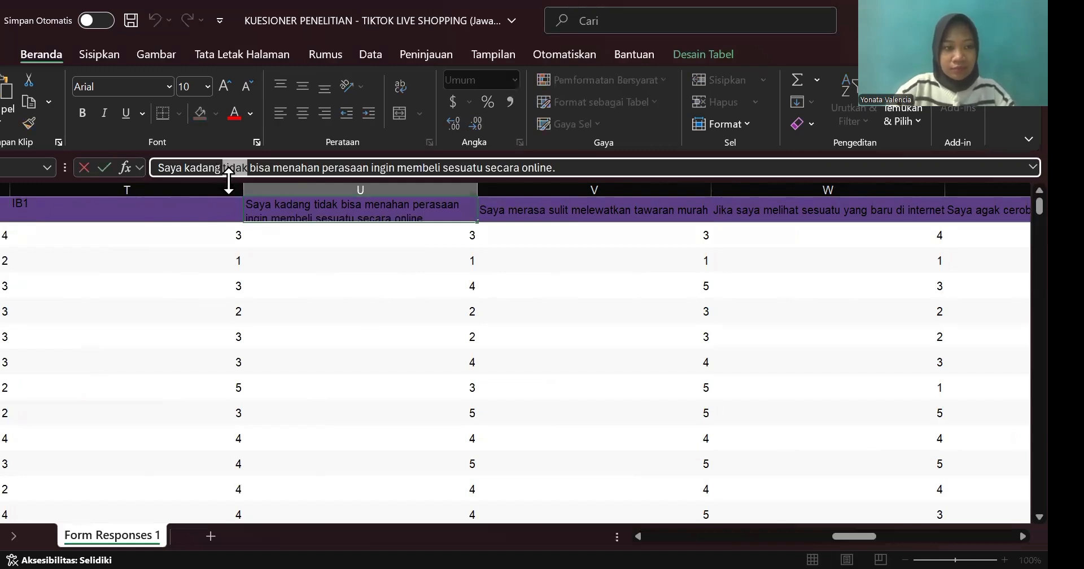
{"action": "key", "text": "ctrl+a"}
{"action": "type", "text": "IB2"}
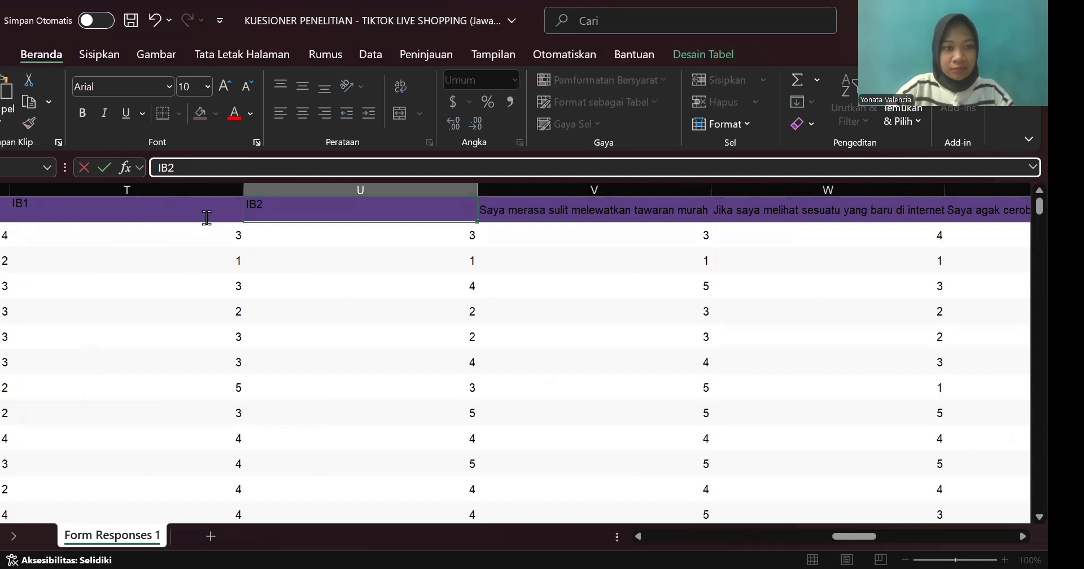
Step: Replace the long statement in the header of column V with the code IB3
{"action": "scroll", "coordinate": [282, 226], "scroll_direction": "right", "scroll_amount": 2}
{"action": "left_click", "coordinate": [290, 214]}
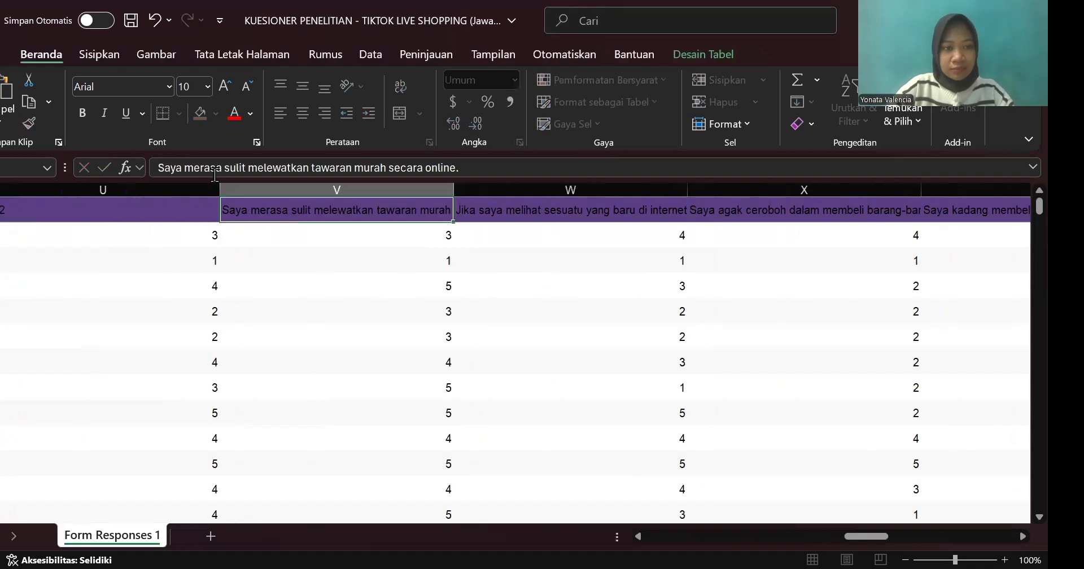
{"action": "left_click", "coordinate": [215, 168]}
{"action": "key", "text": "ctrl+a"}
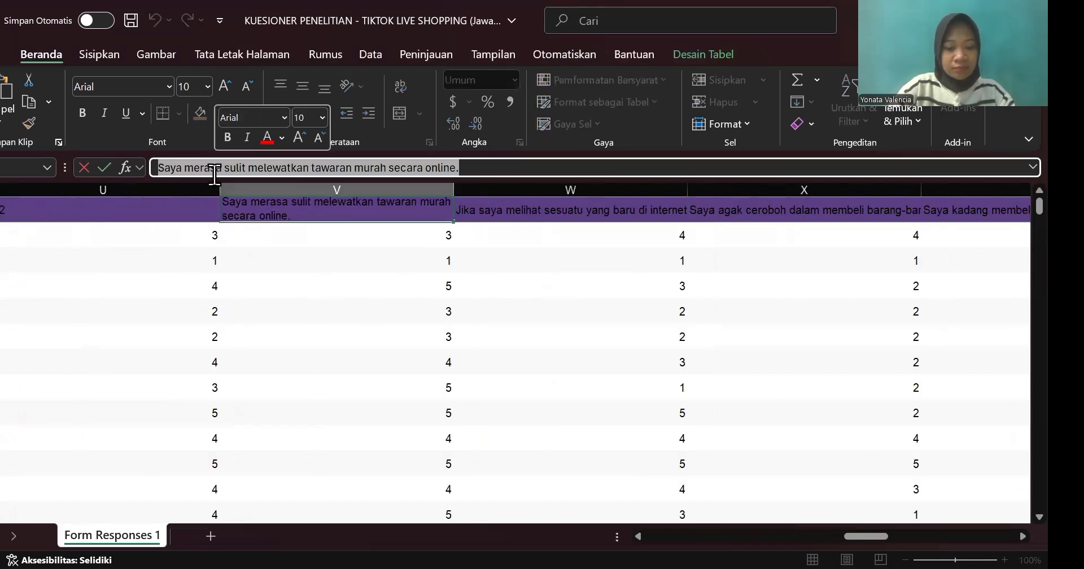
{"action": "type", "text": "IB3"}
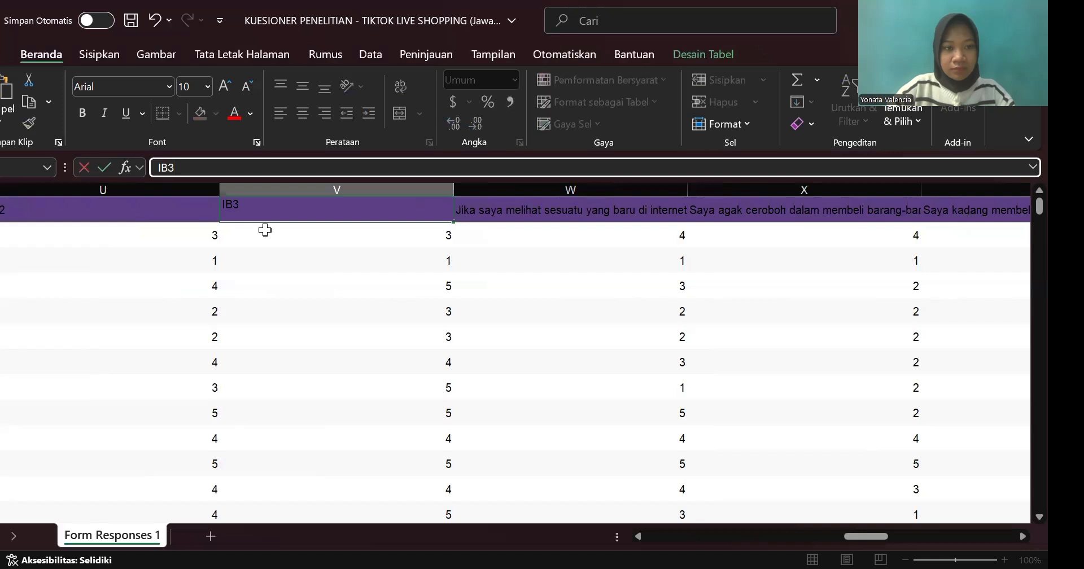
Step: Replace the long statement in the header of column W with the code IB4
{"action": "scroll", "coordinate": [266, 229], "scroll_direction": "right", "scroll_amount": 2}
{"action": "scroll", "coordinate": [266, 215], "scroll_direction": "right", "scroll_amount": 1}
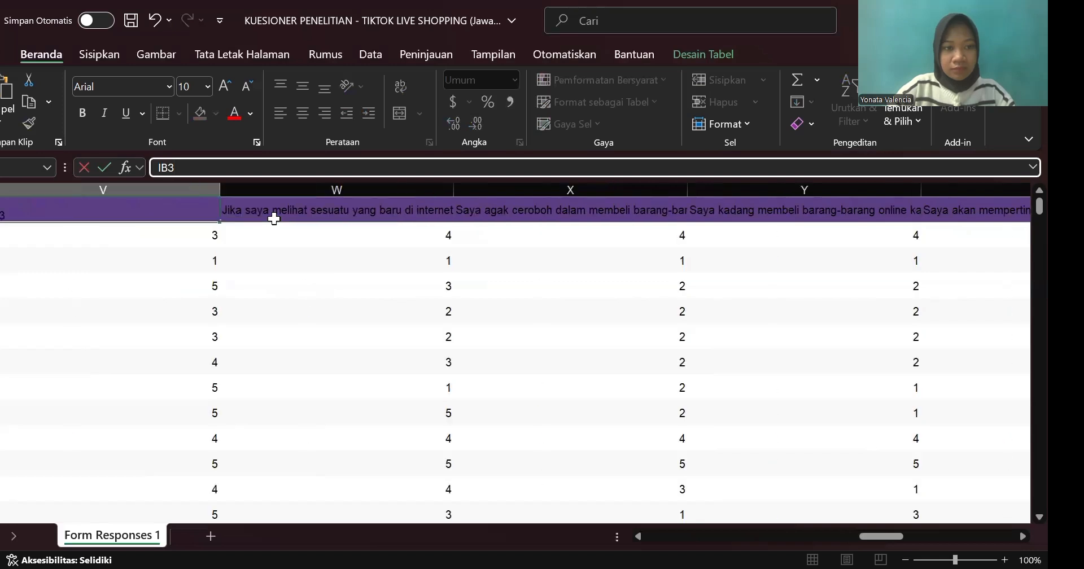
{"action": "key", "text": "Tab"}
{"action": "double_click", "coordinate": [225, 168]}
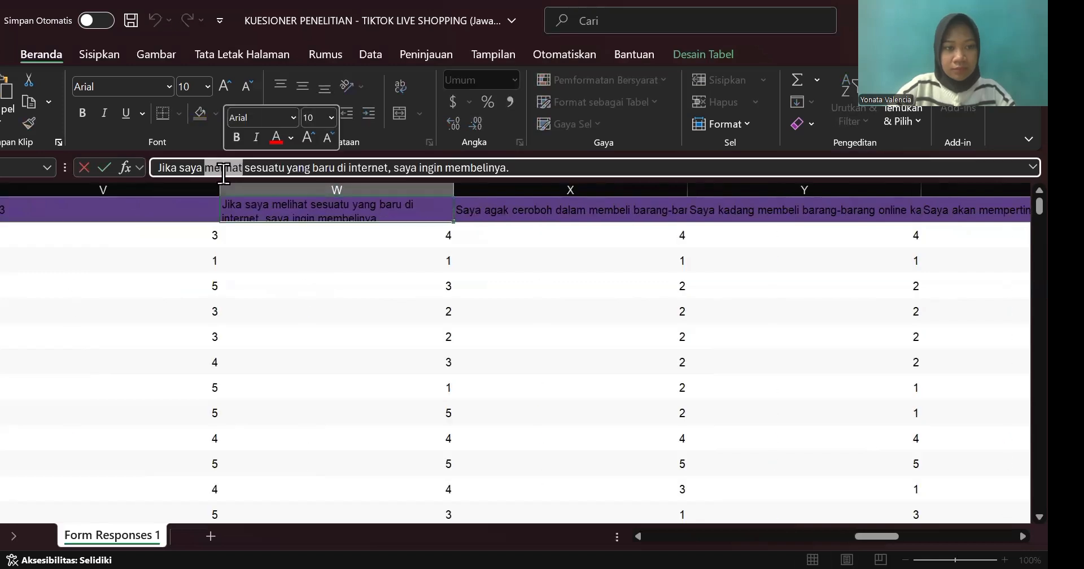
{"action": "left_click", "coordinate": [224, 169]}
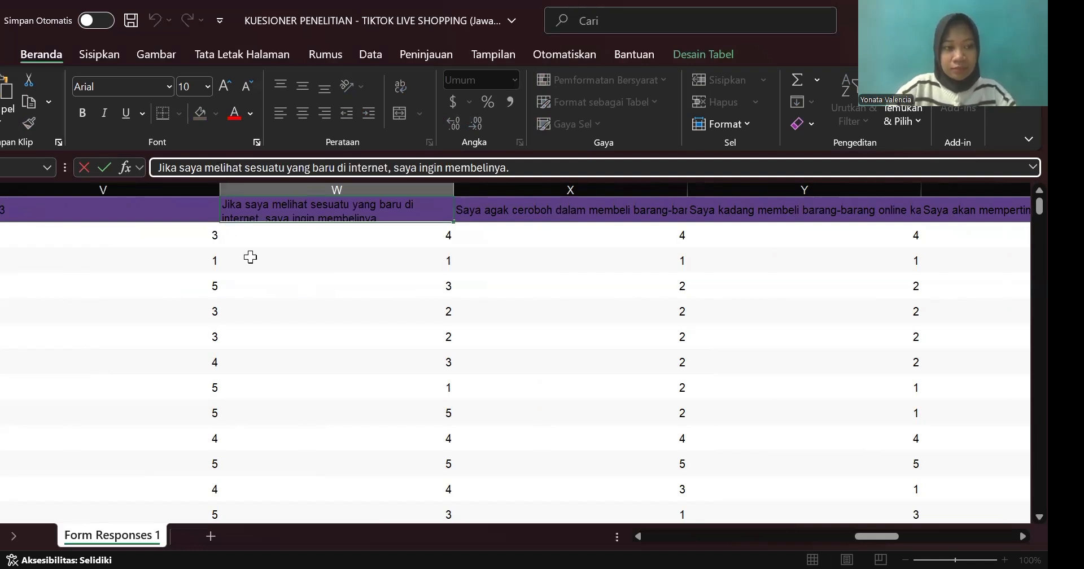
{"action": "key", "text": "ctrl+a"}
{"action": "type", "text": "IB4"}
{"action": "scroll", "coordinate": [251, 257], "scroll_direction": "right", "scroll_amount": 2}
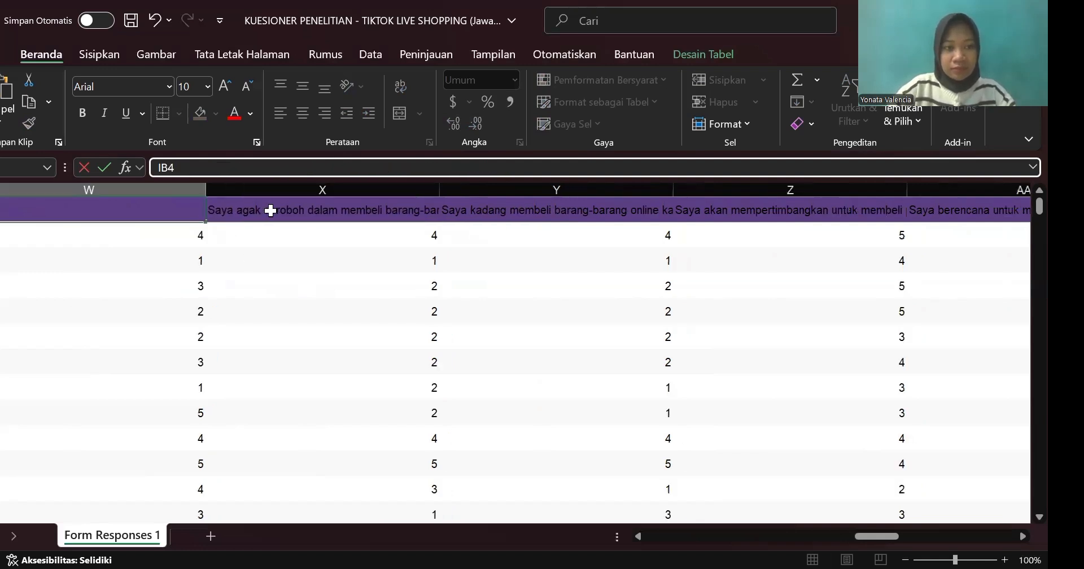
{"action": "key", "text": "Tab"}
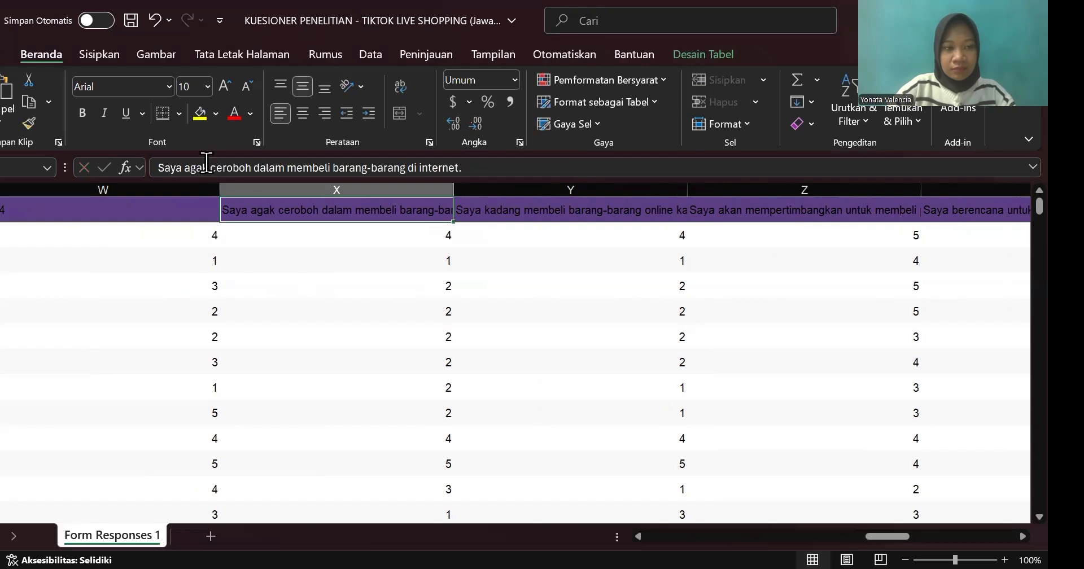
Step: Replace the long statement in the header of column X with the code IB5
{"action": "triple_click", "coordinate": [206, 162]}
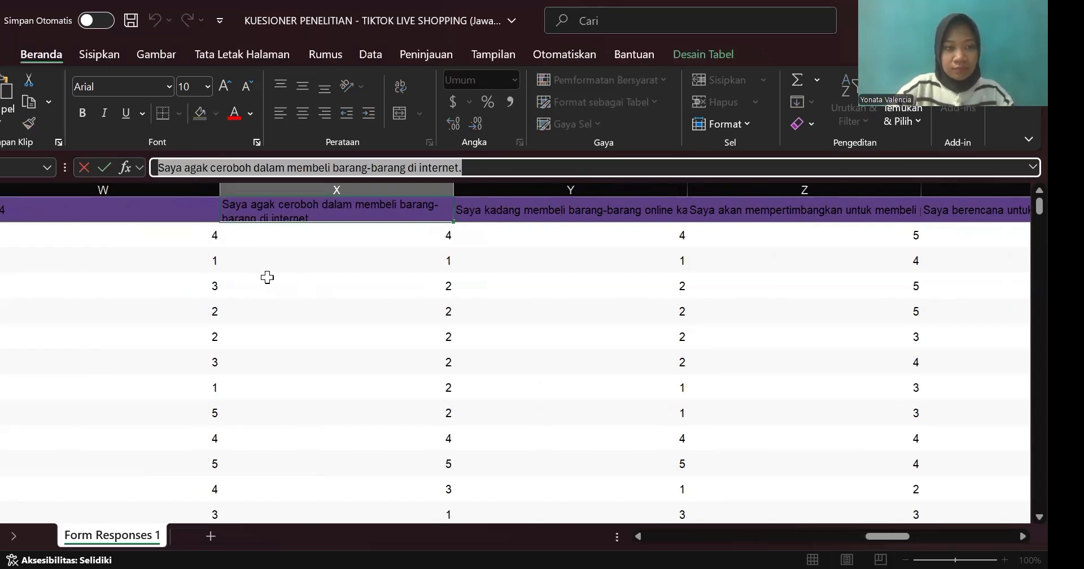
{"action": "type", "text": "IB5"}
{"action": "scroll", "coordinate": [286, 216], "scroll_direction": "right", "scroll_amount": 1}
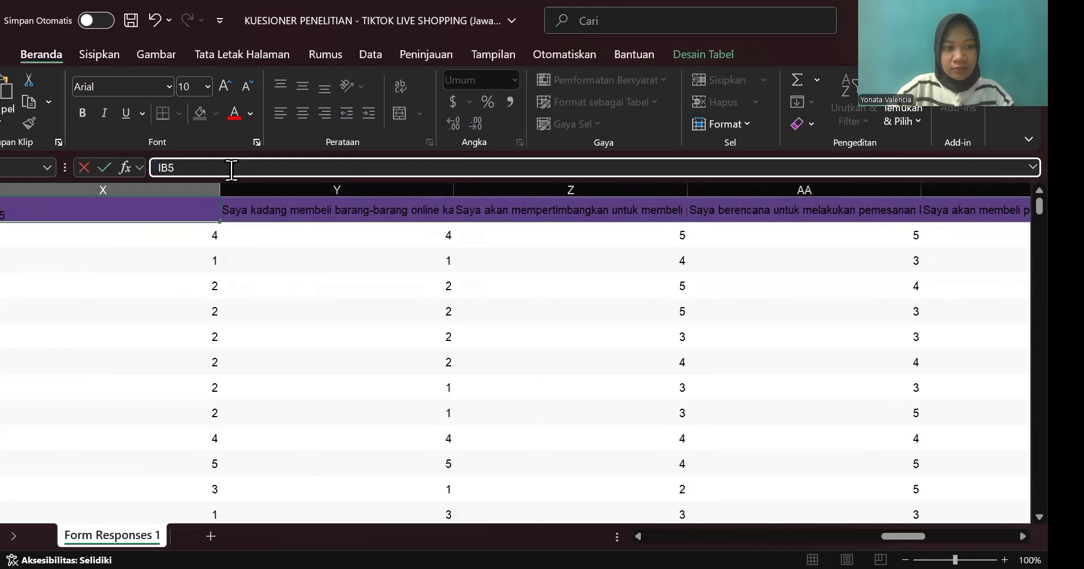
{"action": "key", "text": "Tab"}
Step: Replace the long statement in the header of column Y with the code IB6
{"action": "type", "text": "IB"}
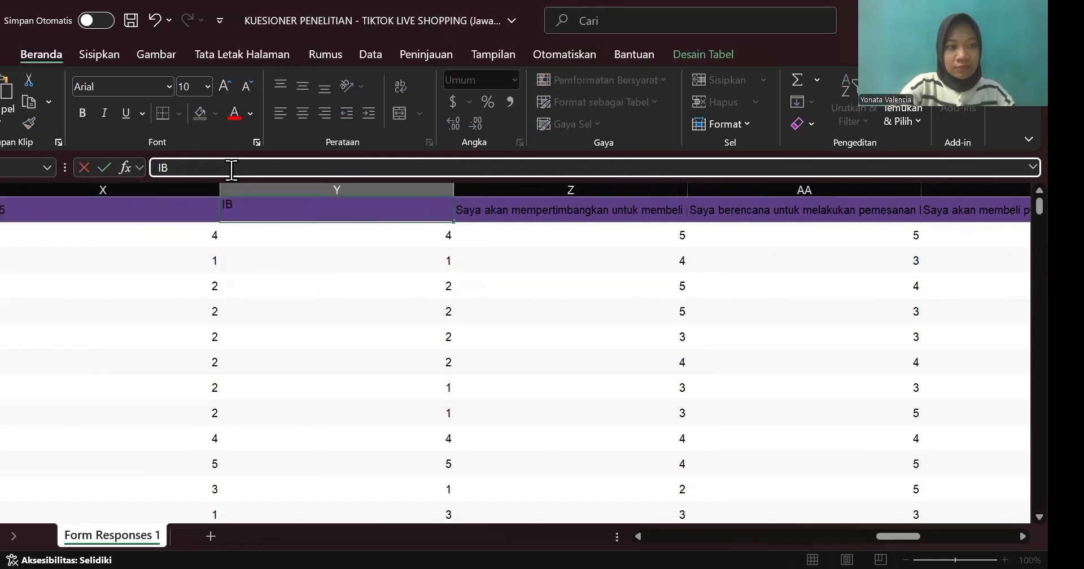
{"action": "type", "text": "6"}
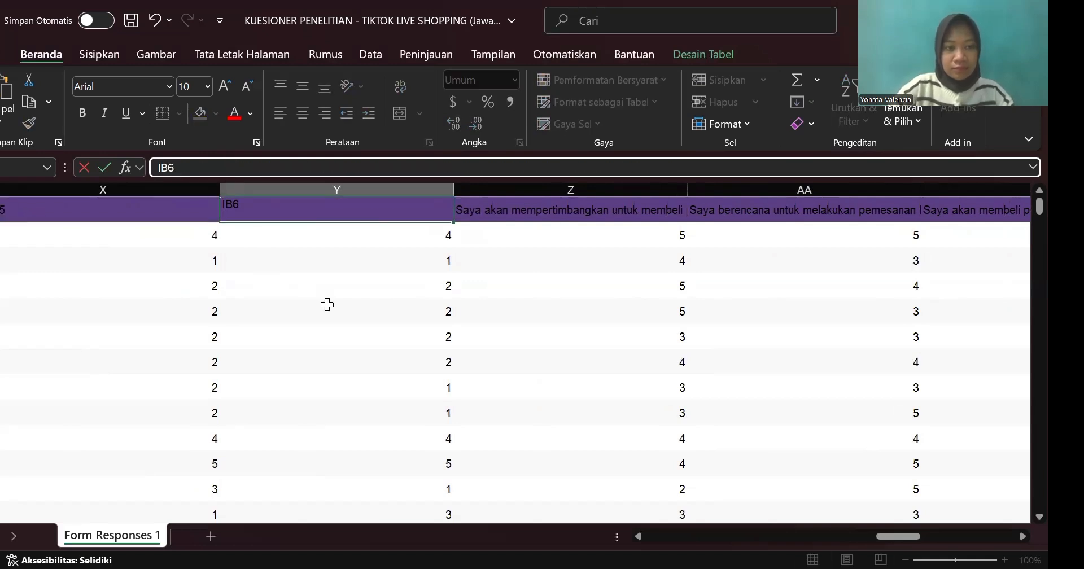
{"action": "scroll", "coordinate": [217, 259], "scroll_direction": "right", "scroll_amount": 3}
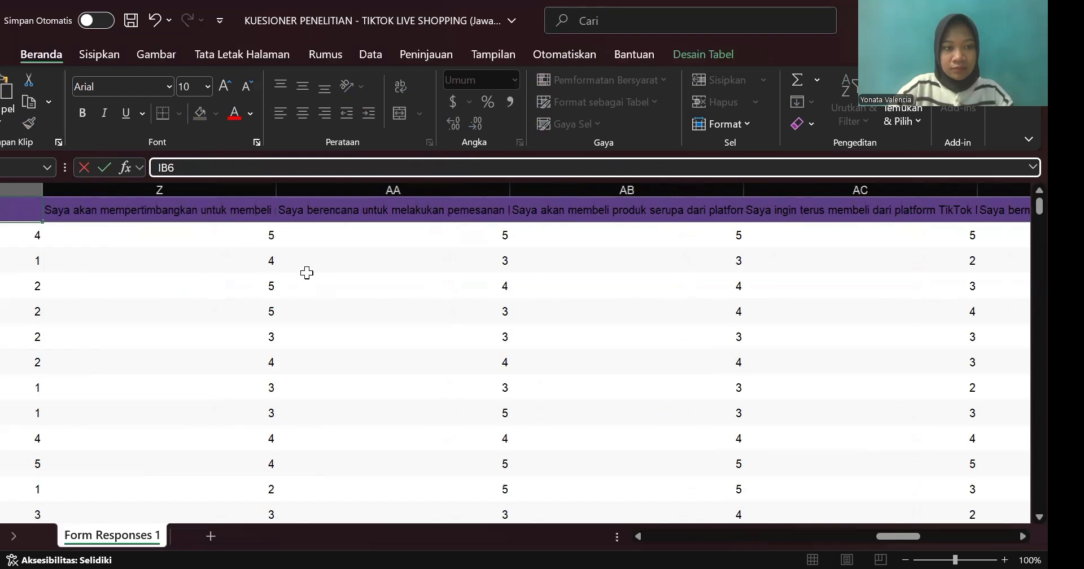
{"action": "scroll", "coordinate": [306, 273], "scroll_direction": "left", "scroll_amount": 1}
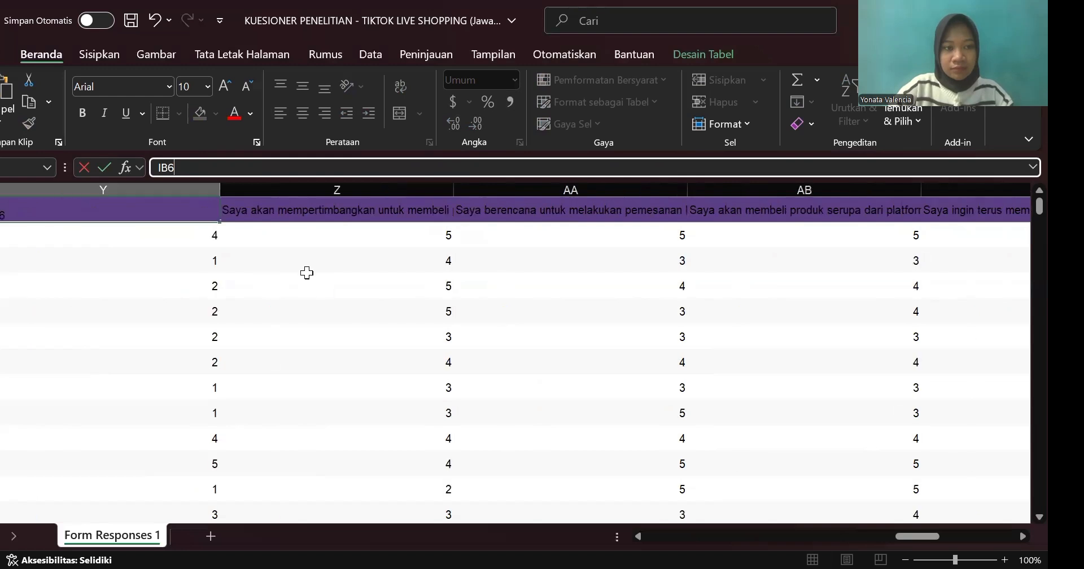
{"action": "left_click", "coordinate": [259, 209]}
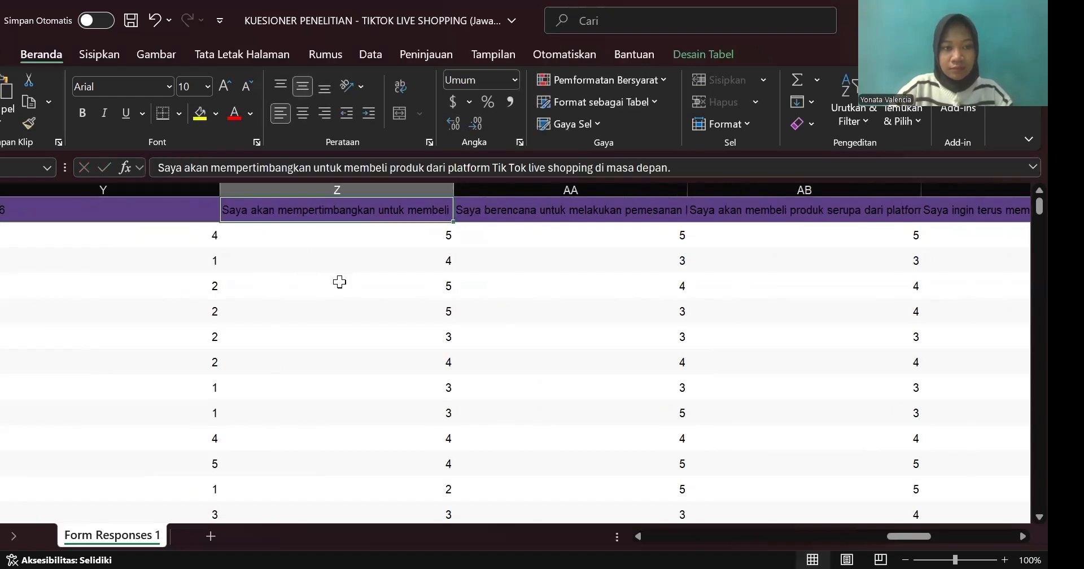
Step: Replace the long statements in the headers of columns Z and AA with the codes CP1 and CP2
{"action": "scroll", "coordinate": [340, 282], "scroll_direction": "right", "scroll_amount": 1}
{"action": "scroll", "coordinate": [339, 282], "scroll_direction": "right", "scroll_amount": 2}
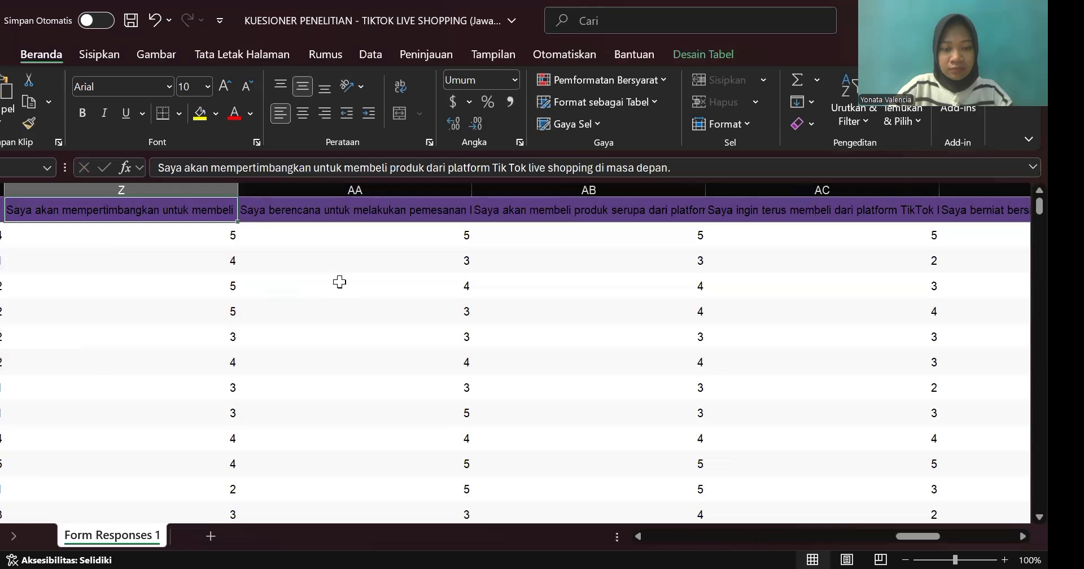
{"action": "scroll", "coordinate": [339, 281], "scroll_direction": "left", "scroll_amount": 1}
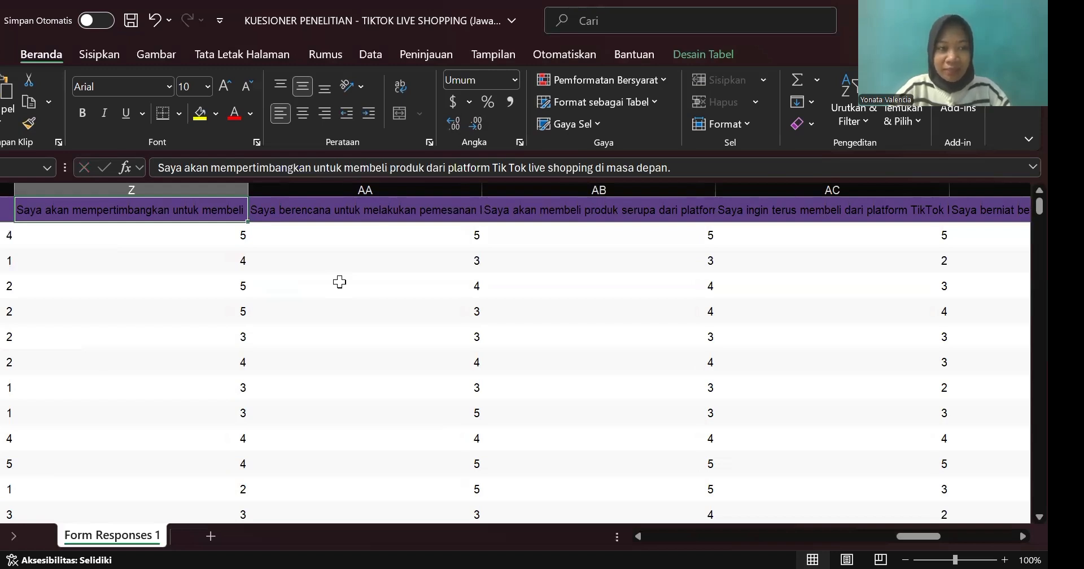
{"action": "left_click", "coordinate": [212, 170]}
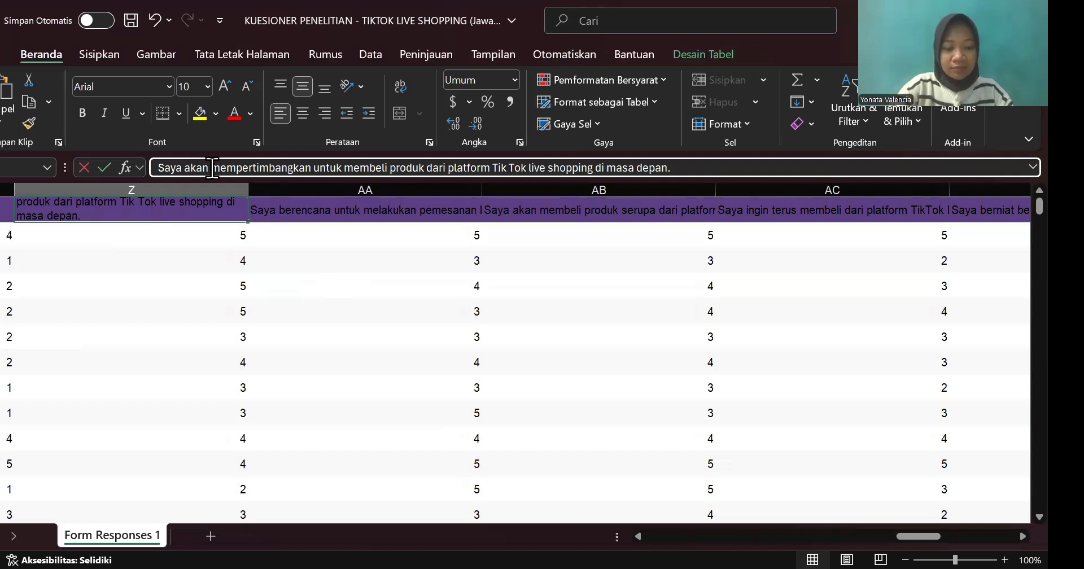
{"action": "key", "text": "ctrl+a"}
{"action": "type", "text": "CP1"}
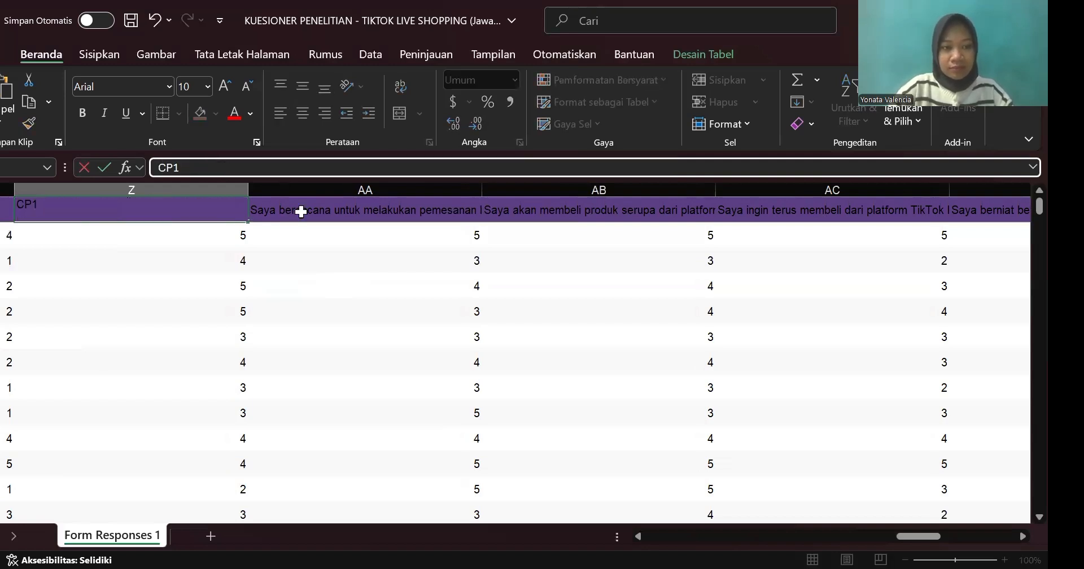
{"action": "key", "text": "Tab"}
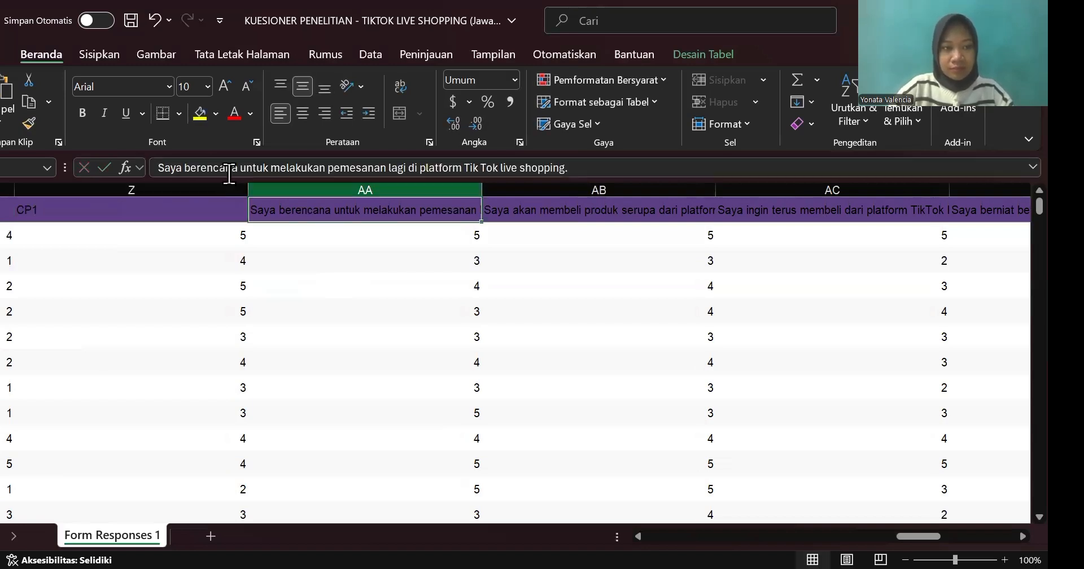
{"action": "triple_click", "coordinate": [230, 172]}
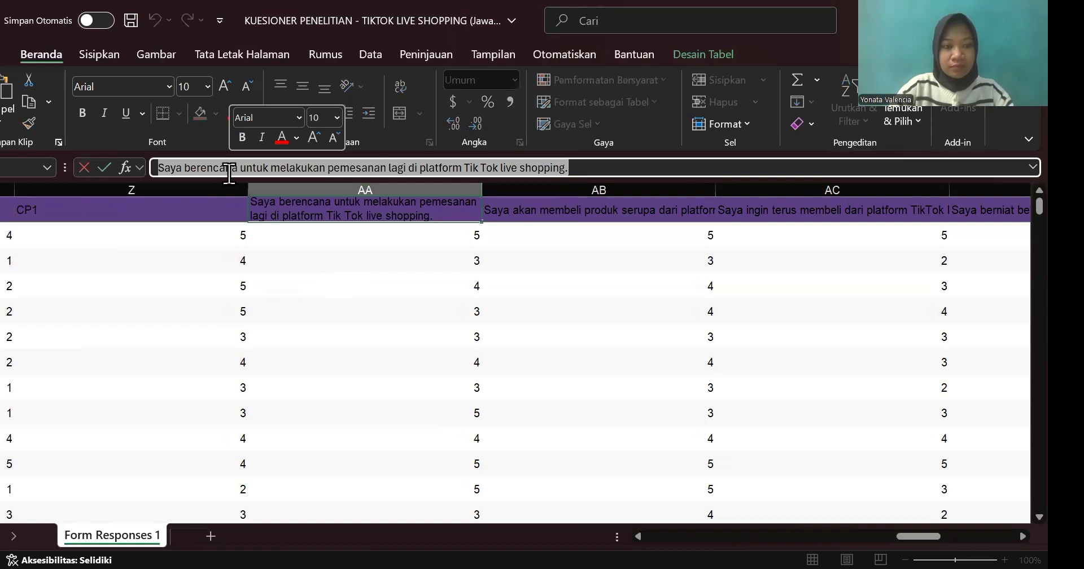
{"action": "type", "text": "CP2"}
Step: Extend the header codes CP1 and CP2 as a series across the first row through column AD, ending at CP5
{"action": "left_click", "coordinate": [203, 211]}
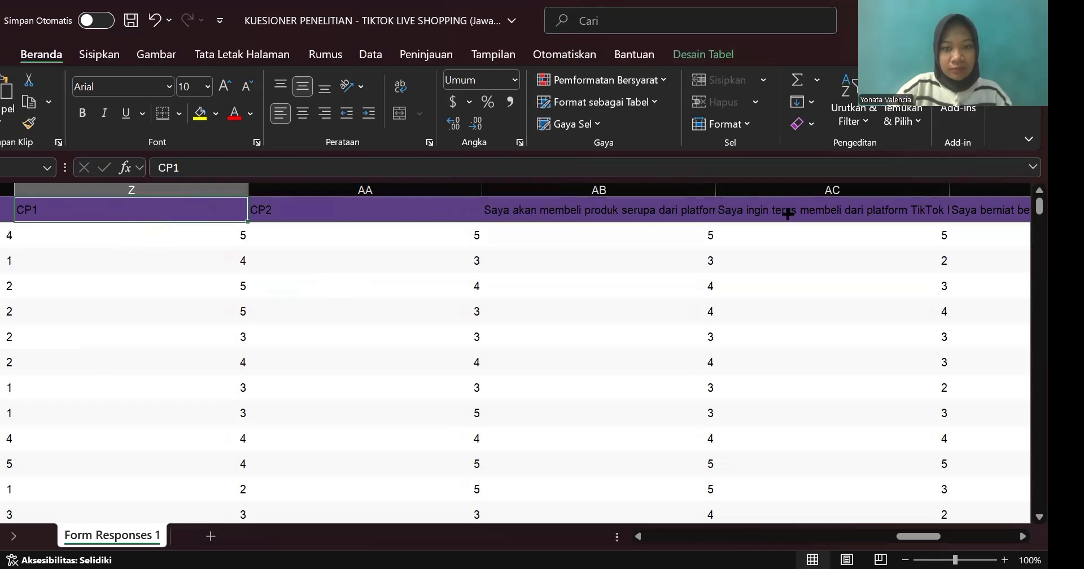
{"action": "left_click_drag", "start_coordinate": [788, 214], "coordinate": [824, 212]}
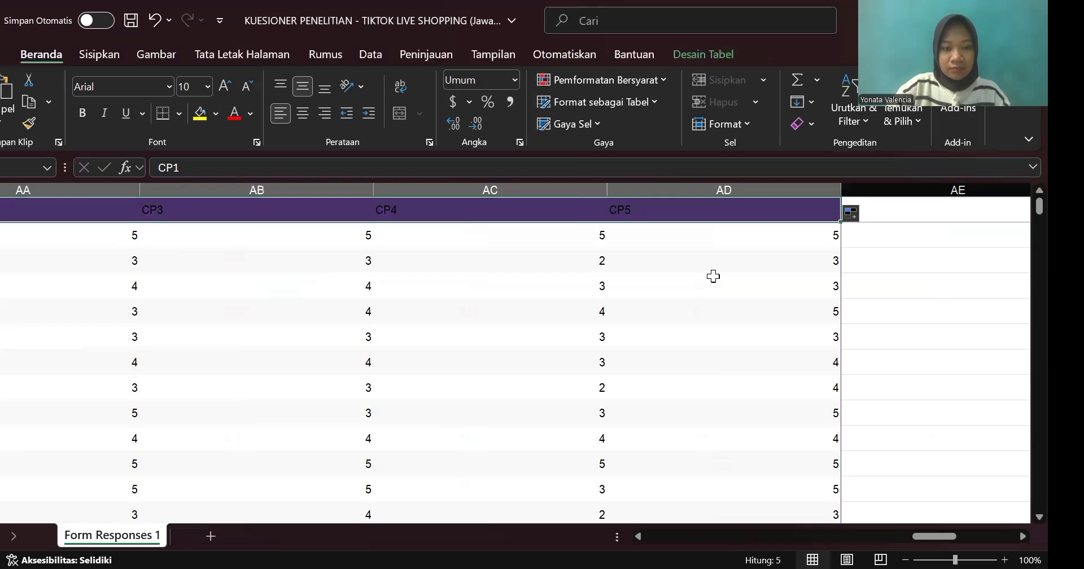
{"action": "scroll", "coordinate": [714, 276], "scroll_direction": "left", "scroll_amount": 3}
{"action": "scroll", "coordinate": [714, 276], "scroll_direction": "left", "scroll_amount": 6}
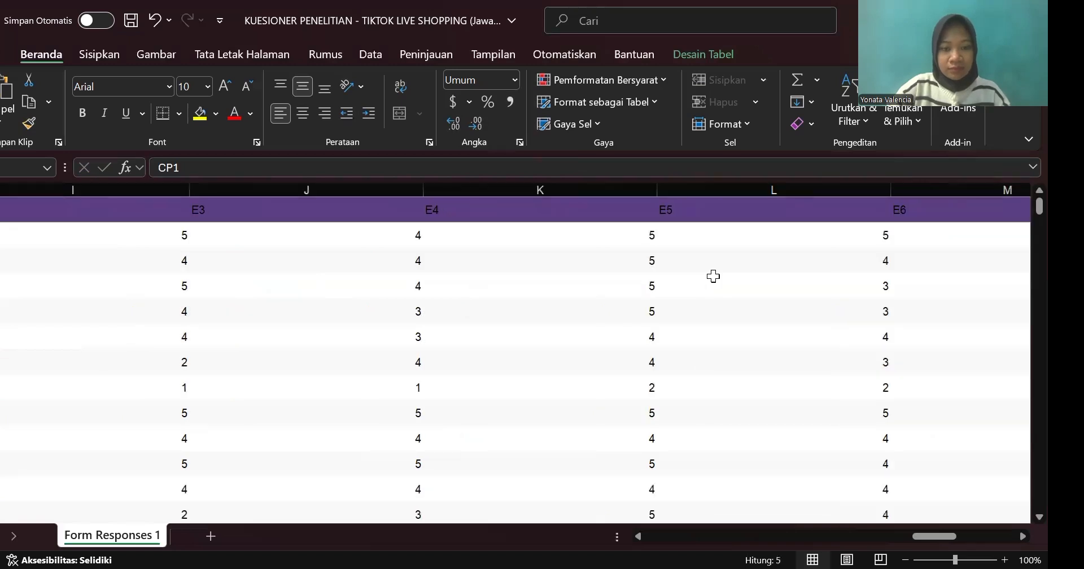
{"action": "scroll", "coordinate": [713, 276], "scroll_direction": "left", "scroll_amount": 3}
{"action": "scroll", "coordinate": [359, 326], "scroll_direction": "left", "scroll_amount": 3}
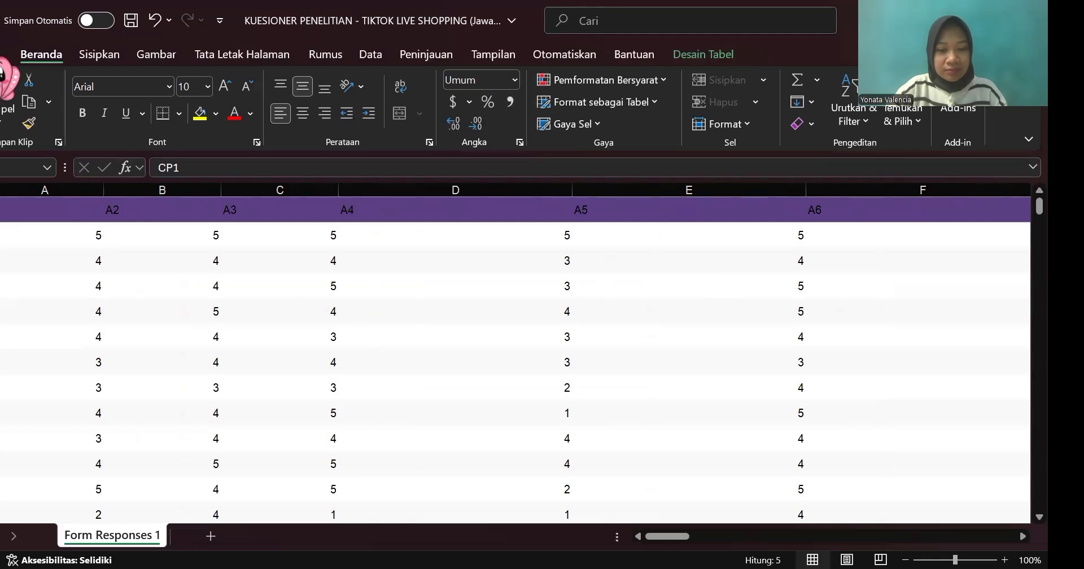
Step: Open the Save As options for the questionnaire workbook and show the available file formats
{"action": "left_click", "coordinate": [1, 57]}
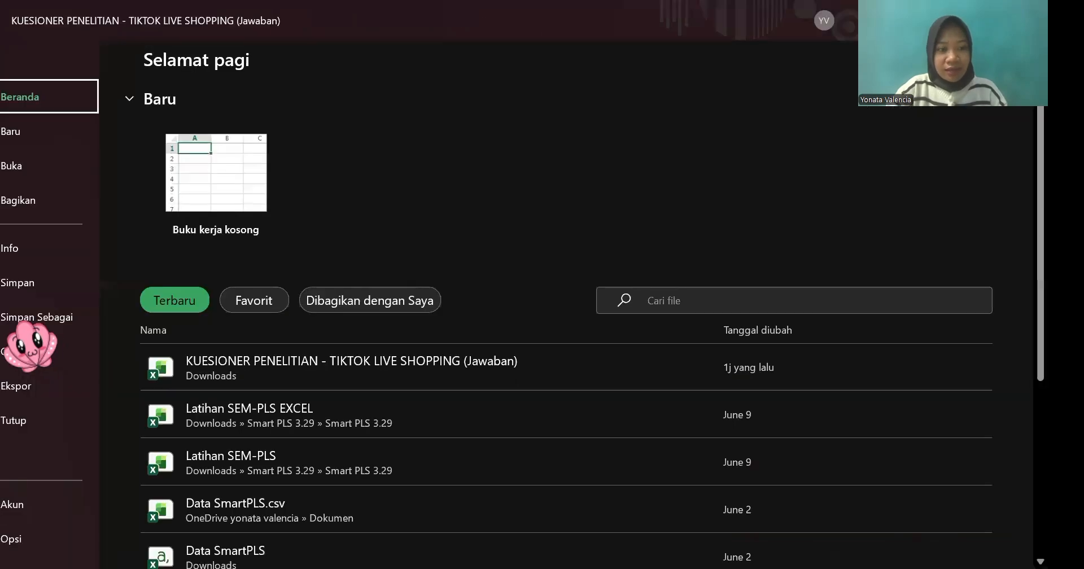
{"action": "left_click", "coordinate": [26, 319]}
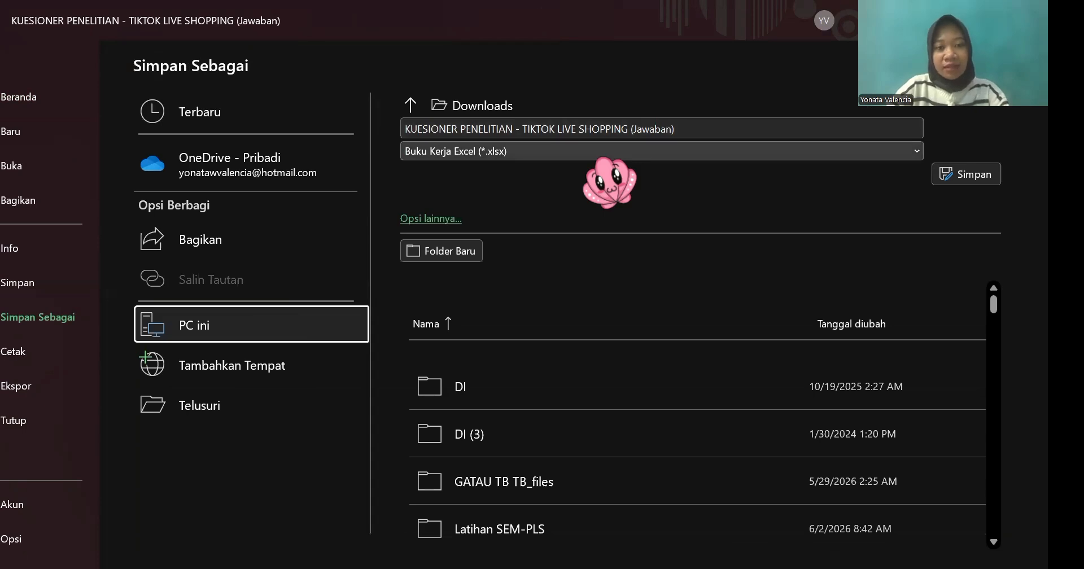
{"action": "left_click", "coordinate": [584, 148]}
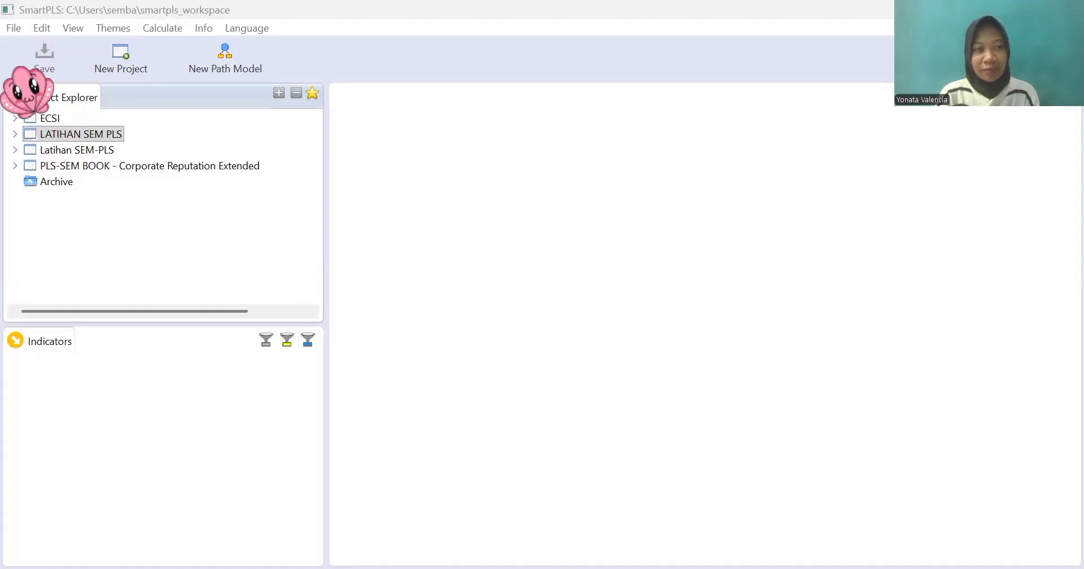
Step: Create a new project named "Pengaruh 3 indikator terhadap impulsive buying dan continue purchase intention"
{"action": "left_click", "coordinate": [11, 30]}
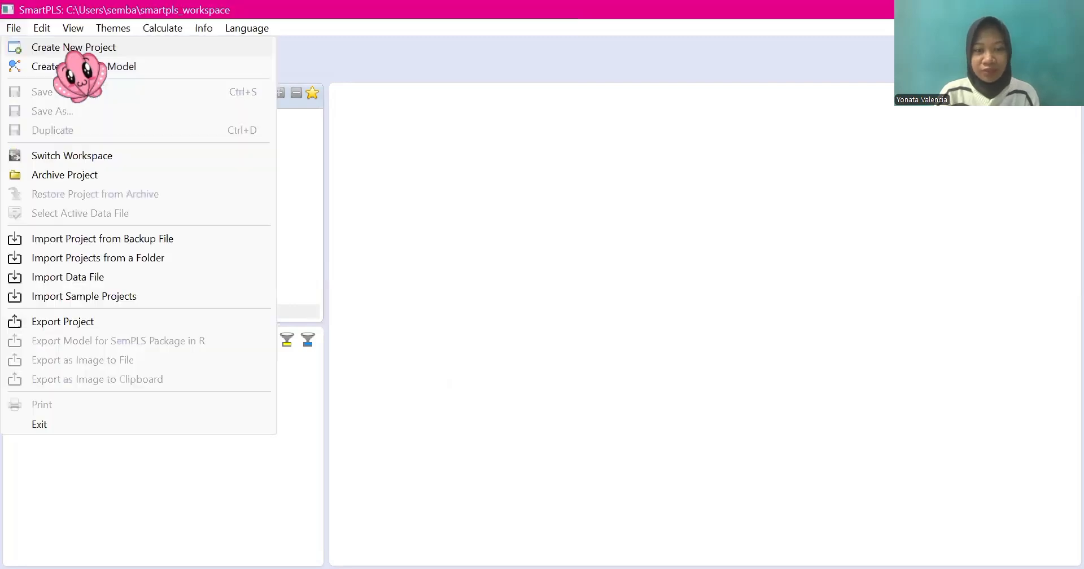
{"action": "left_click", "coordinate": [68, 47]}
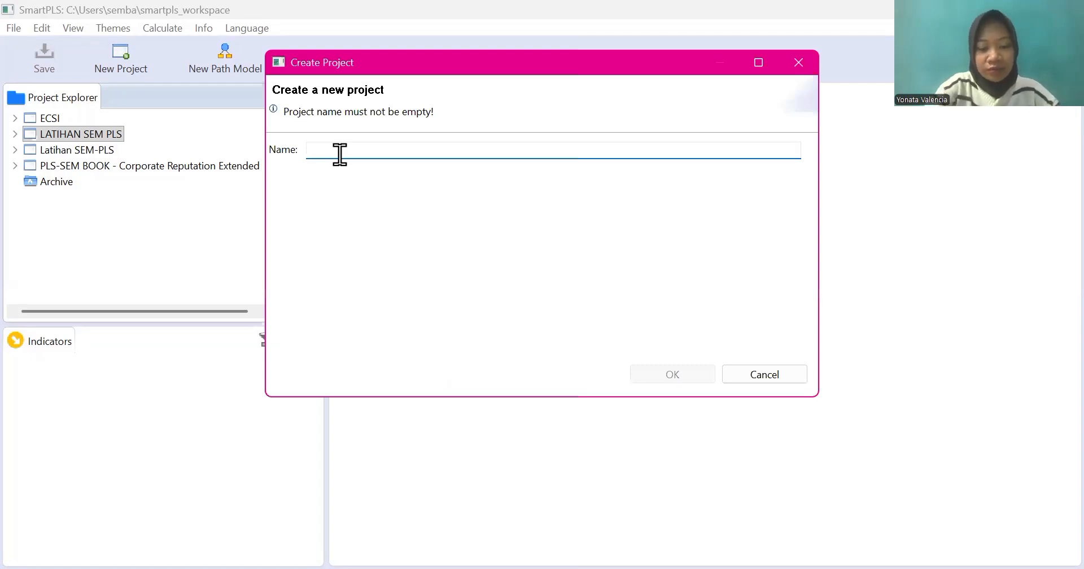
{"action": "type", "text": "Pengaru"}
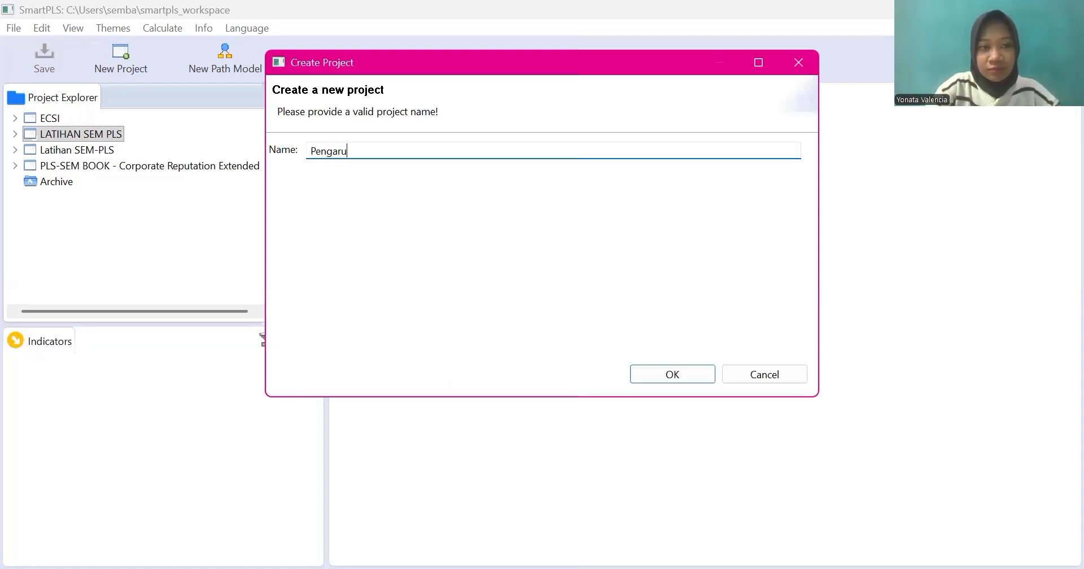
{"action": "type", "text": "h"}
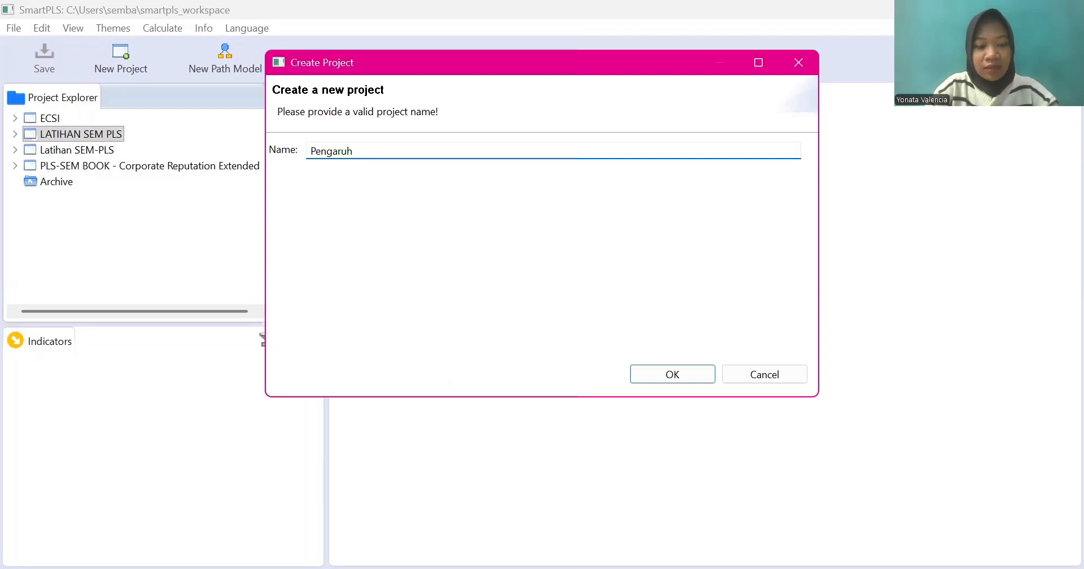
{"action": "type", "text": " 3 i"}
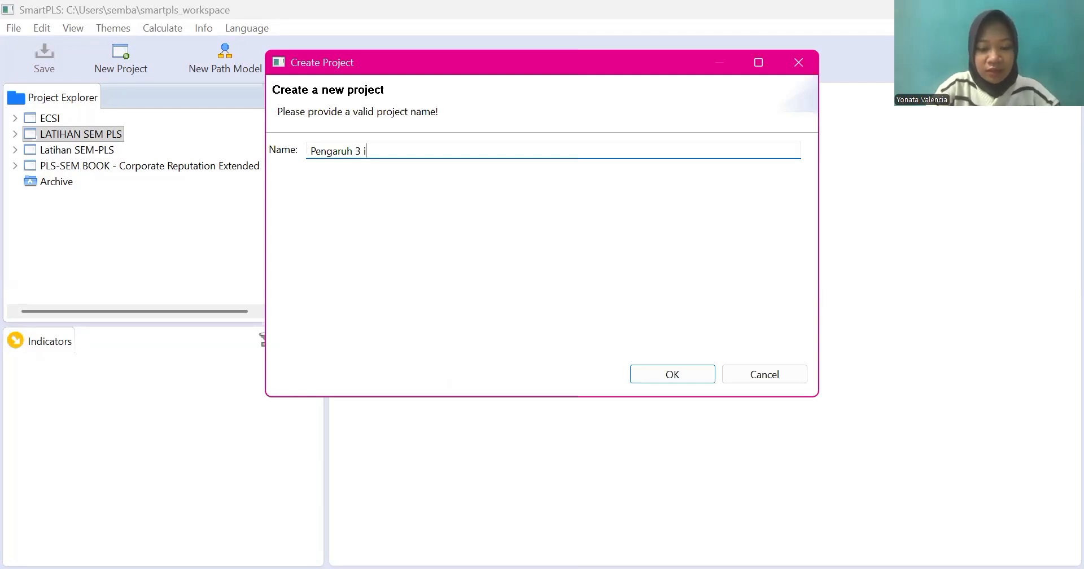
{"action": "type", "text": "ndikator"}
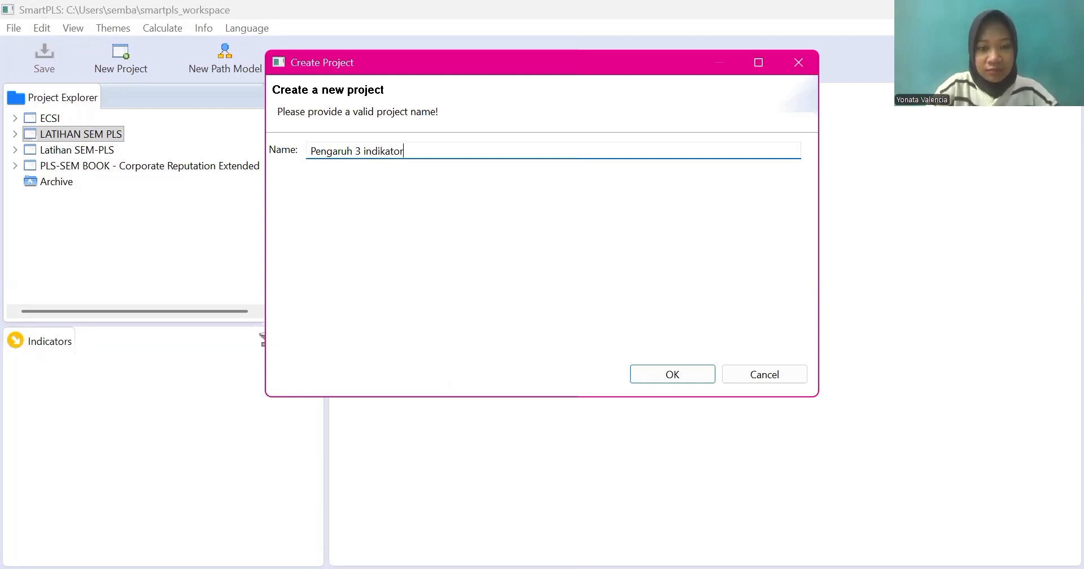
{"action": "type", "text": " ter"}
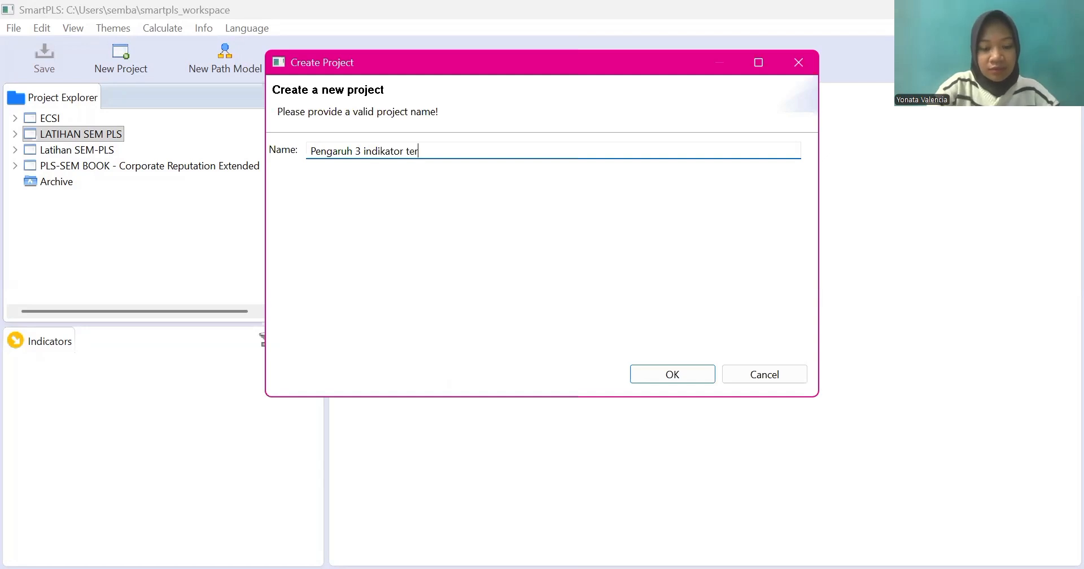
{"action": "type", "text": "had"}
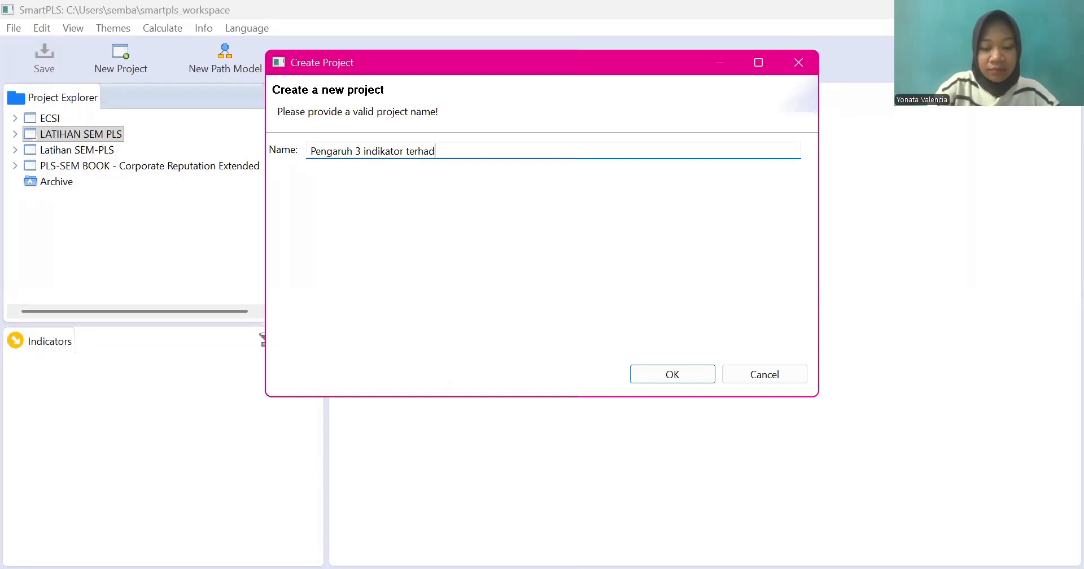
{"action": "type", "text": "ap imp"}
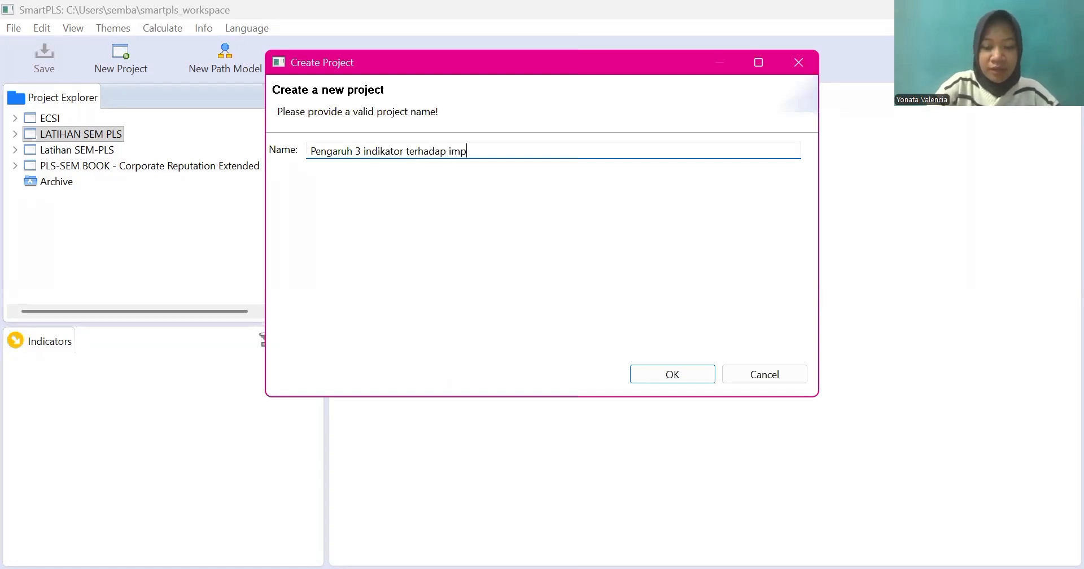
{"action": "type", "text": "ulsive"}
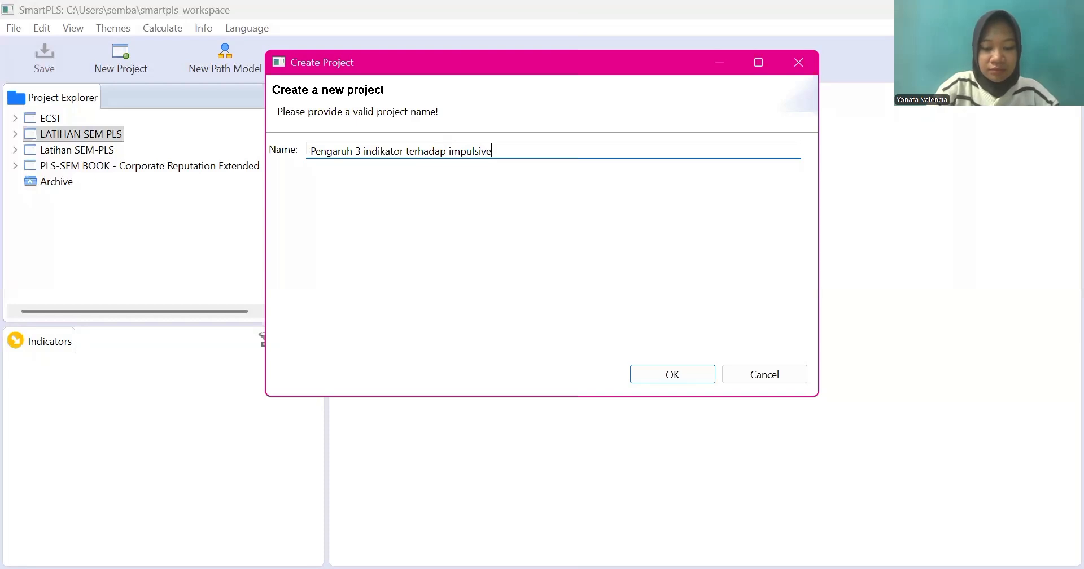
{"action": "type", "text": " buying dan co"}
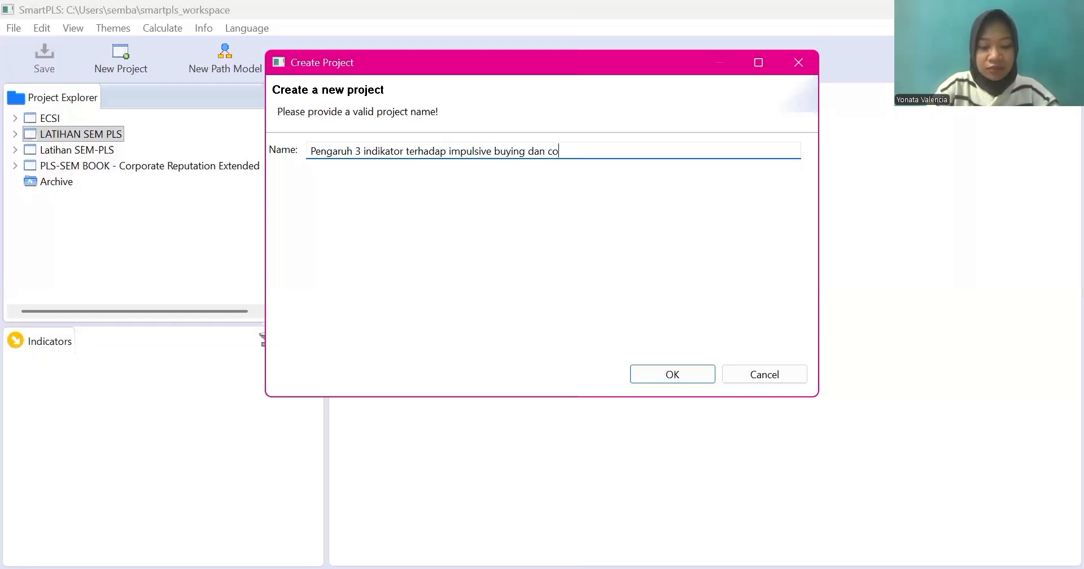
{"action": "type", "text": "ntinu"}
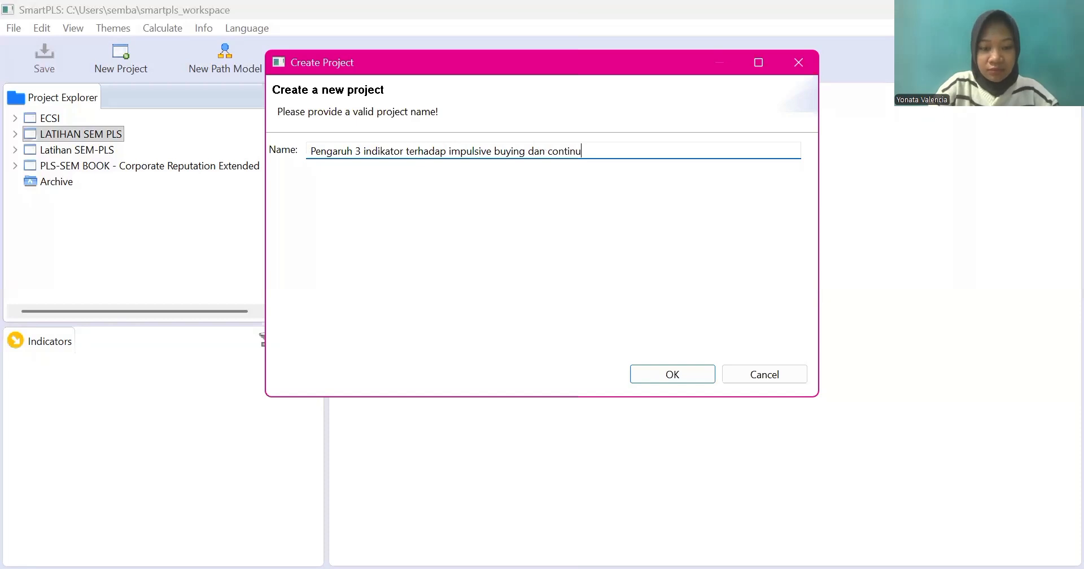
{"action": "type", "text": "e purch"}
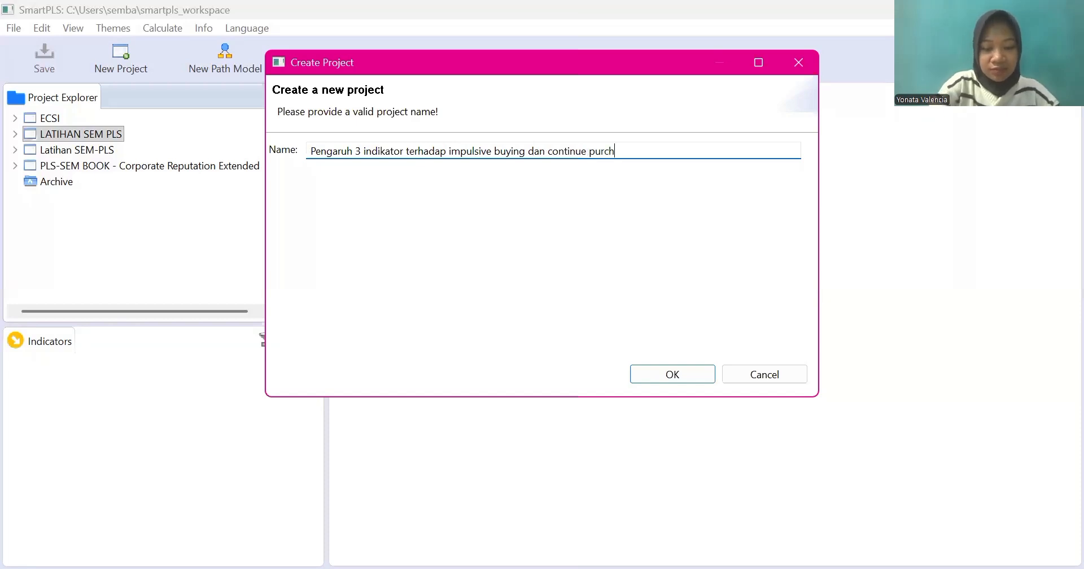
{"action": "type", "text": "ase inte"}
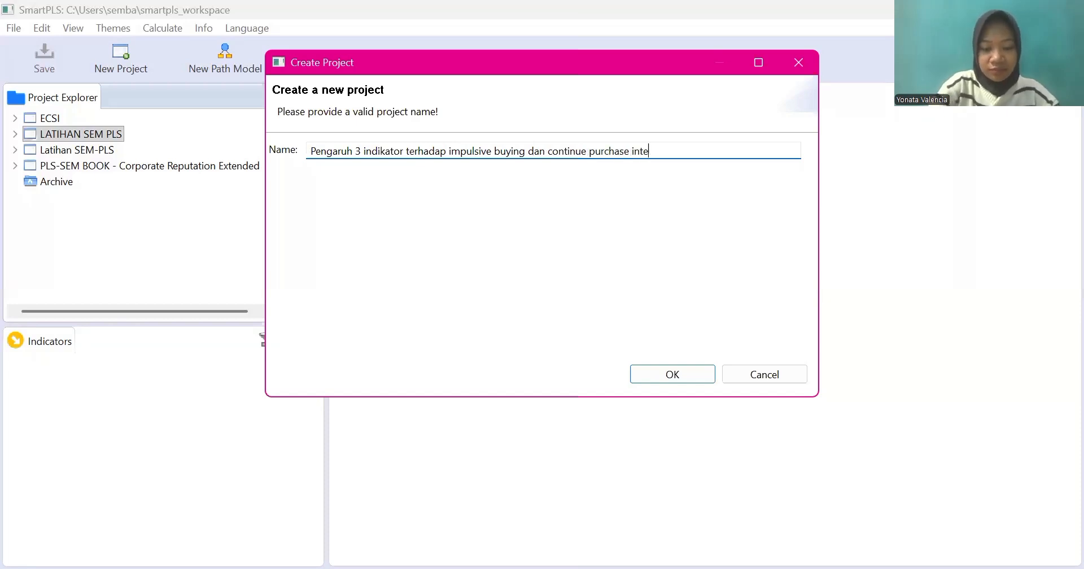
{"action": "type", "text": "ntio"}
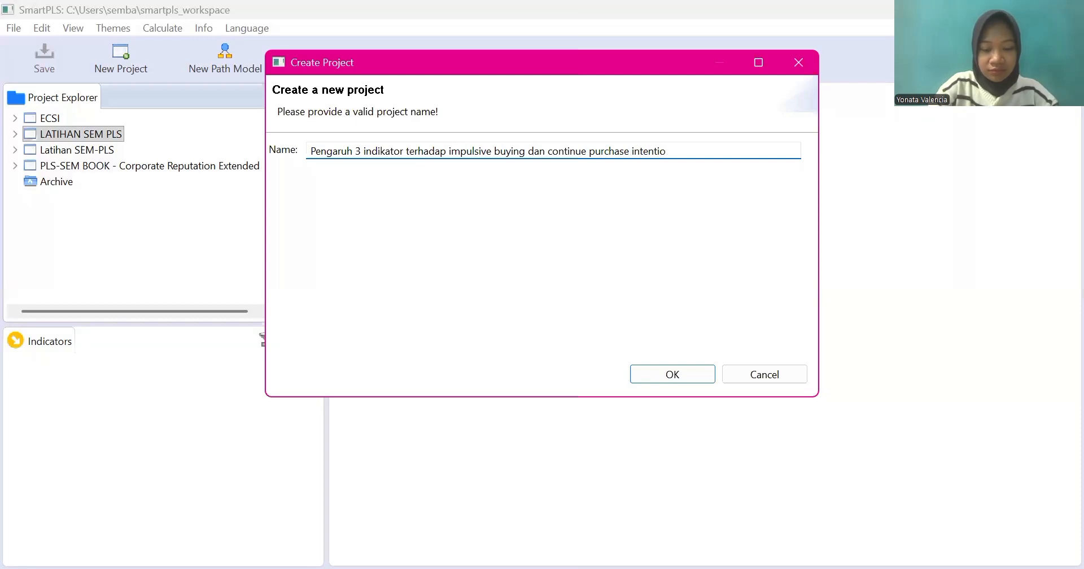
{"action": "type", "text": "n"}
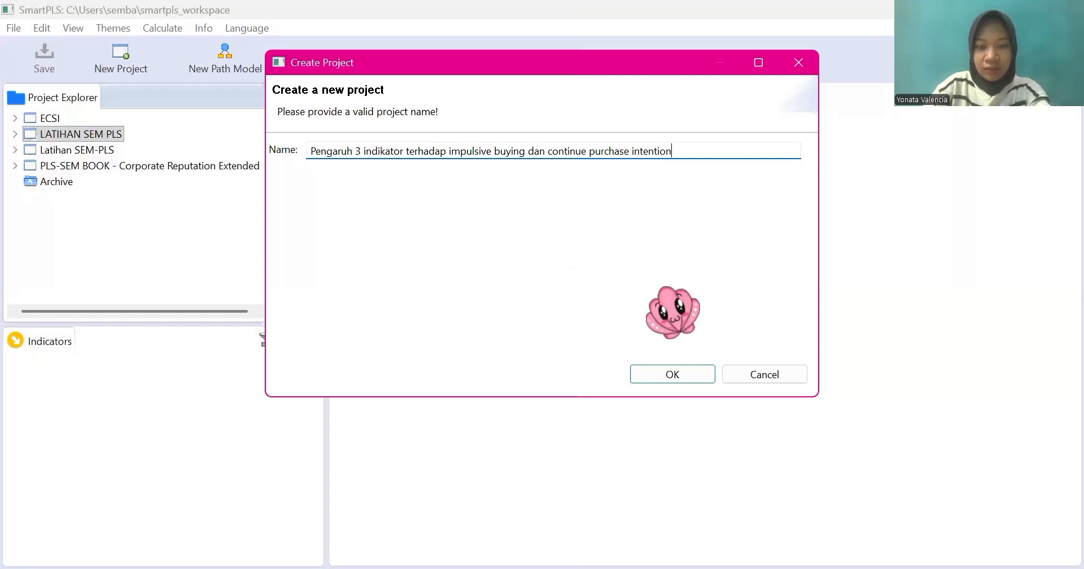
{"action": "left_click", "coordinate": [665, 377]}
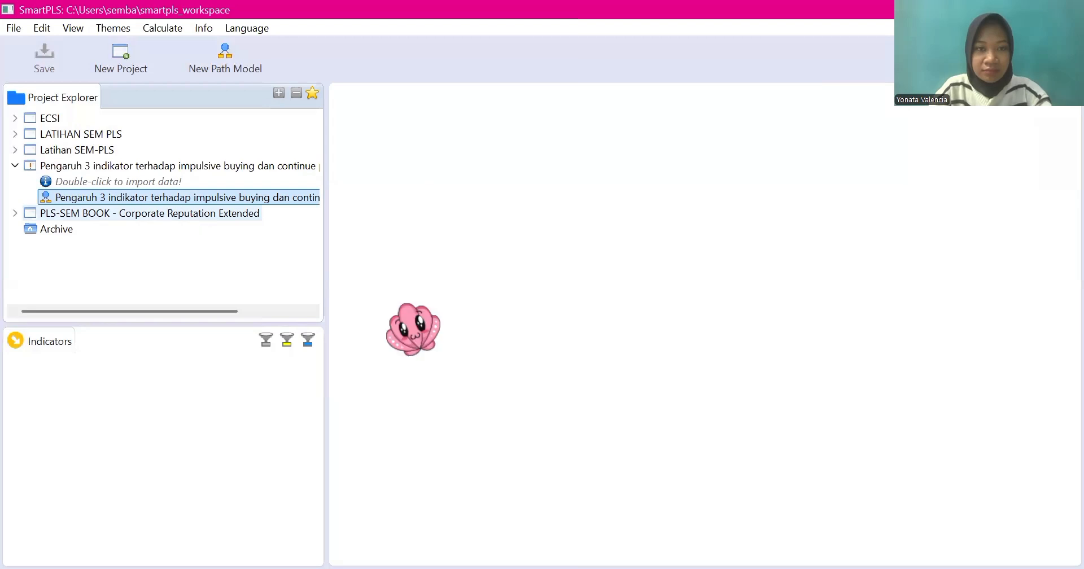
Step: Import the data file KUESIONER_PENELITIAN_TIKTOK_LIVE_SHOPPING_BERSIH.csv into the new project, keeping the suggested name
{"action": "right_click", "coordinate": [226, 201]}
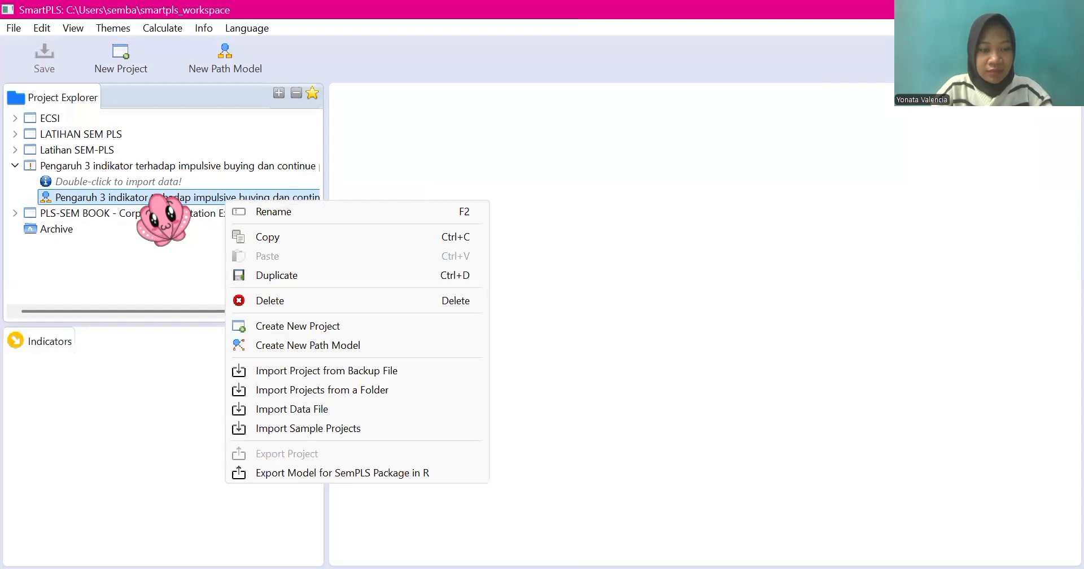
{"action": "left_click", "coordinate": [299, 418]}
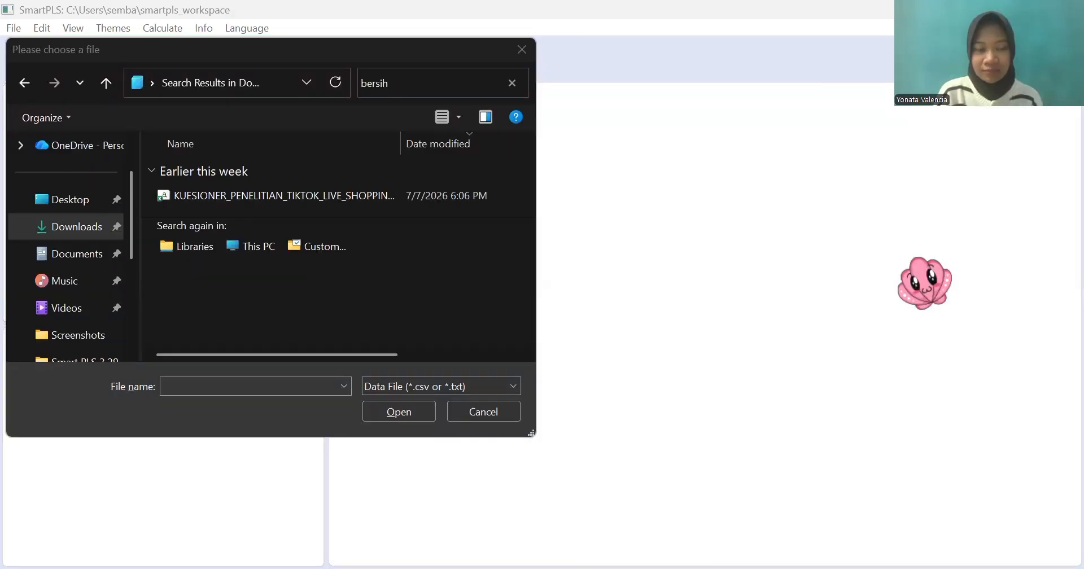
{"action": "left_click", "coordinate": [204, 195]}
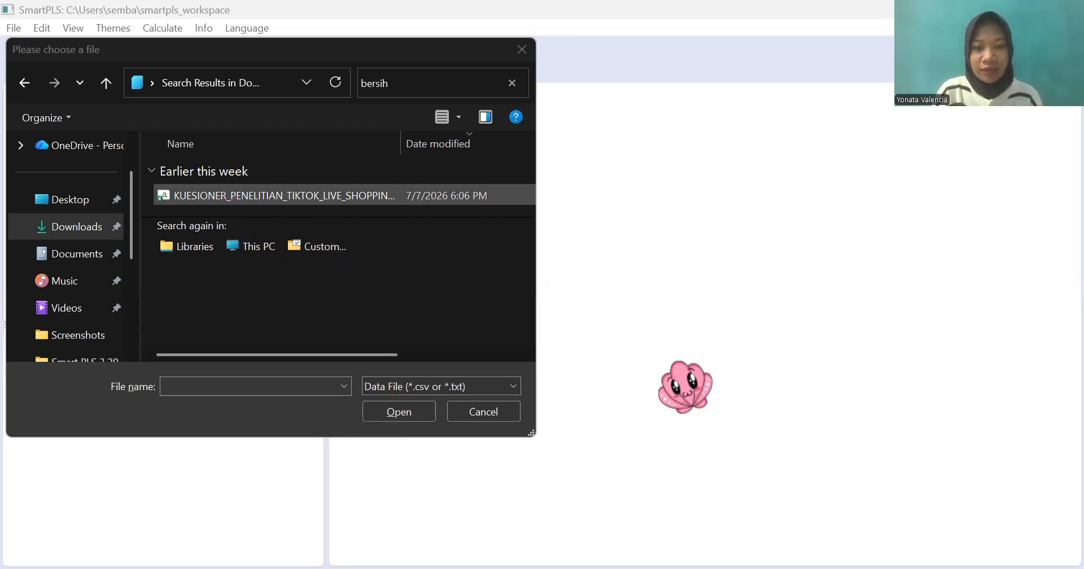
{"action": "key", "text": "Return"}
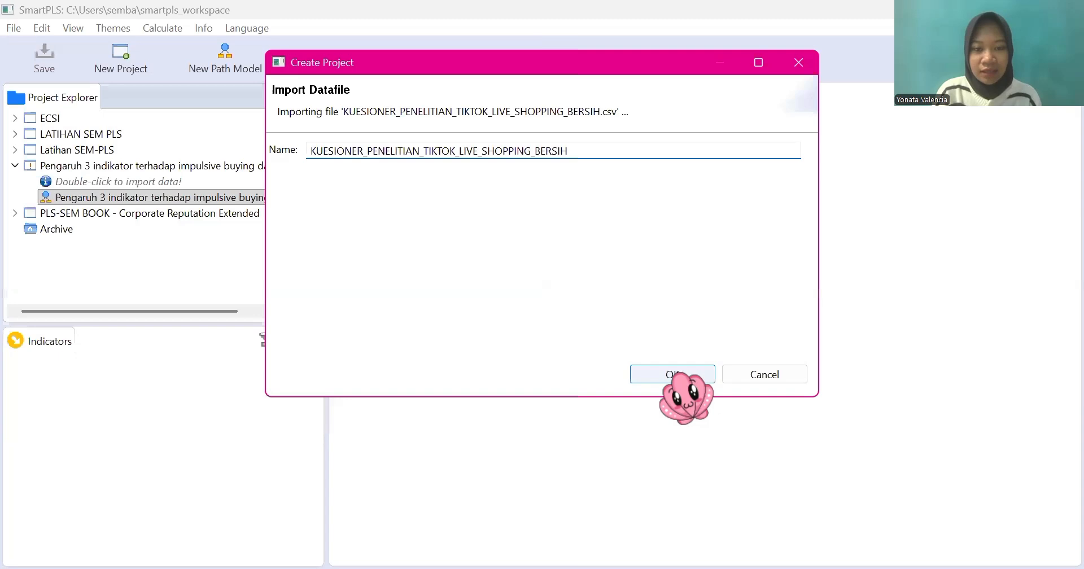
{"action": "left_click", "coordinate": [681, 375]}
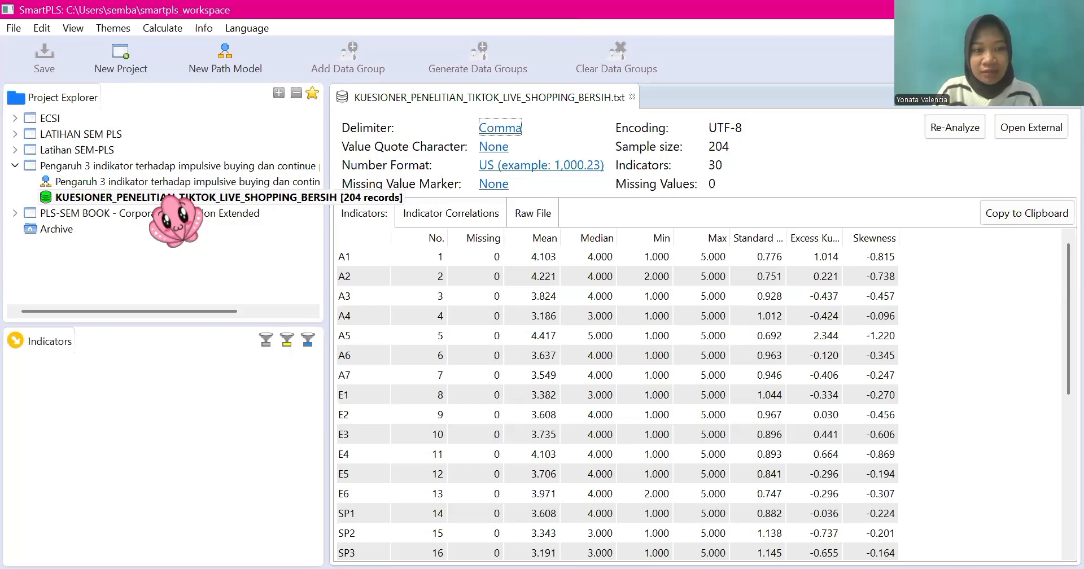
Step: Open the new project's path model and place a latent variable in the upper-left area of the canvas
{"action": "right_click", "coordinate": [128, 197]}
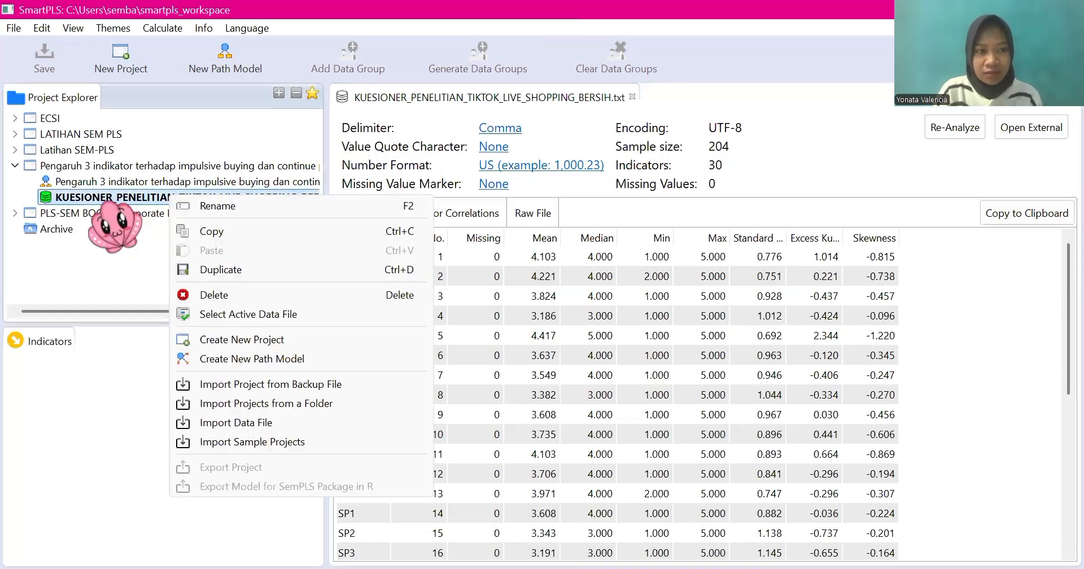
{"action": "left_click", "coordinate": [137, 191]}
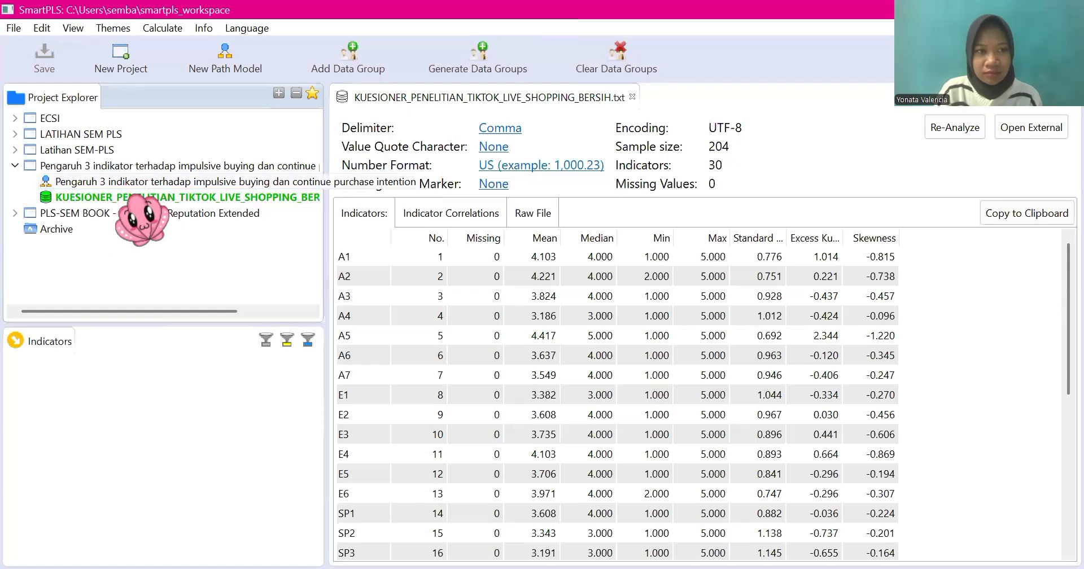
{"action": "double_click", "coordinate": [141, 181]}
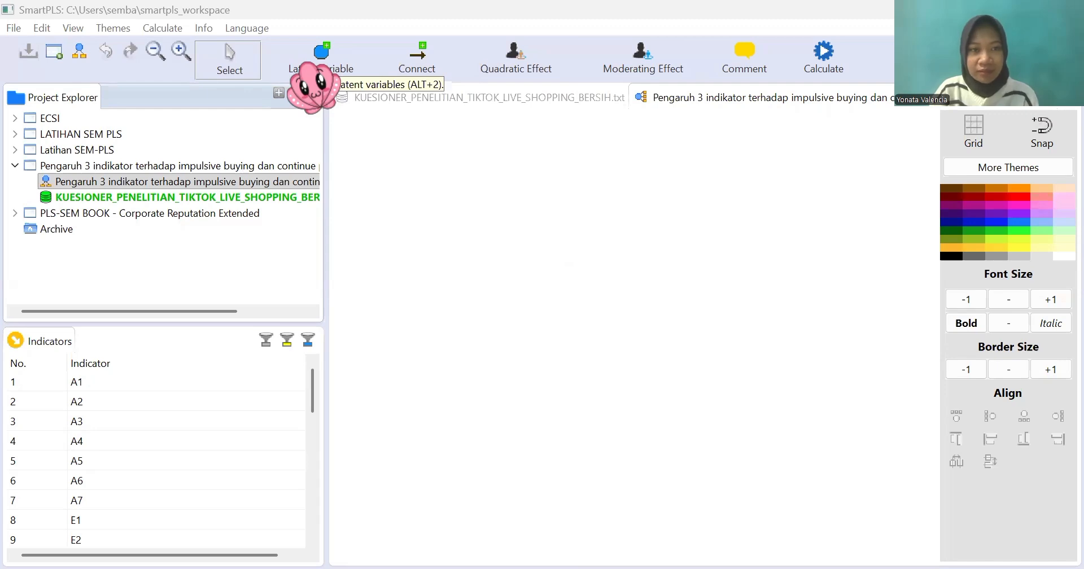
{"action": "key", "text": "alt+2"}
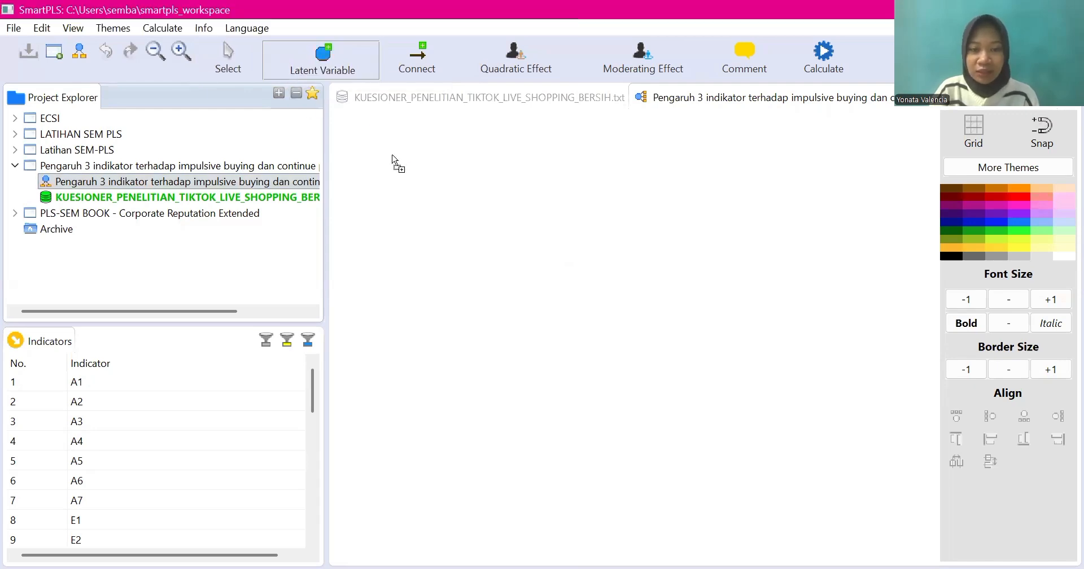
{"action": "left_click", "coordinate": [405, 201]}
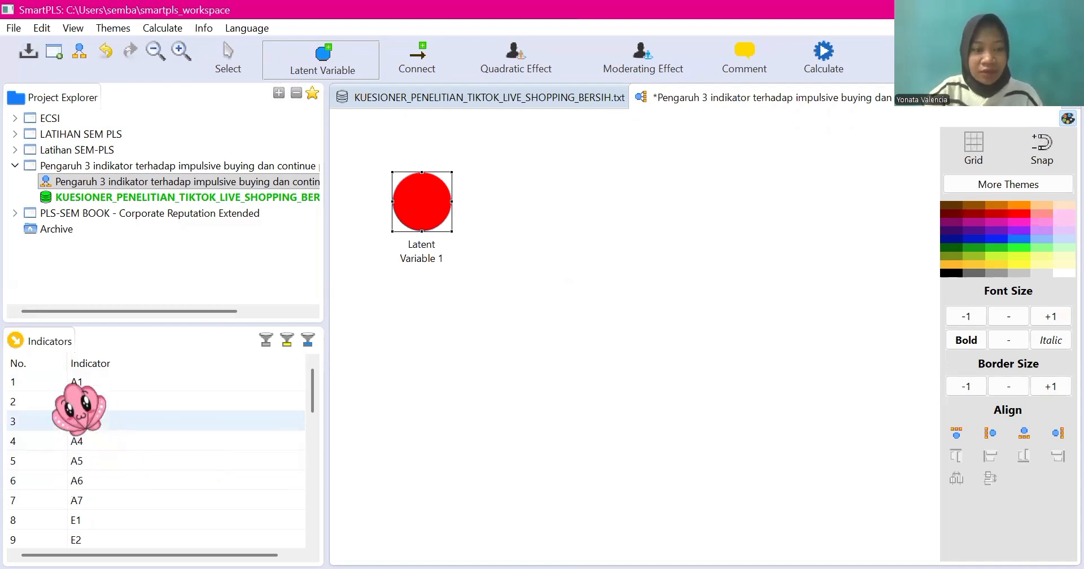
Step: Assign indicators A1 through A7 to Latent Variable 1
{"action": "left_click_drag", "start_coordinate": [73, 384], "coordinate": [79, 408]}
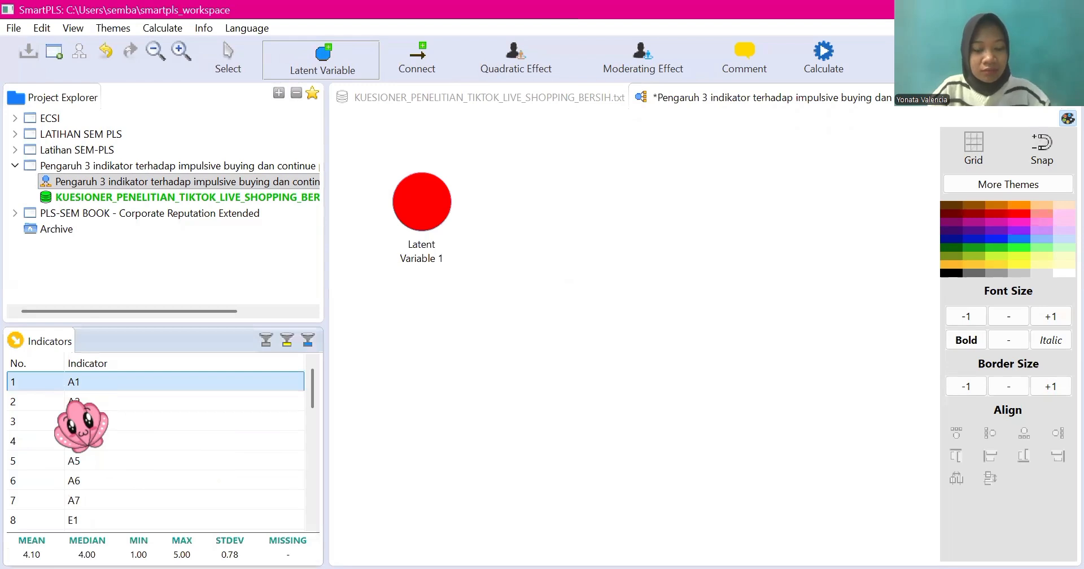
{"action": "left_click", "coordinate": [79, 422], "text": "shift"}
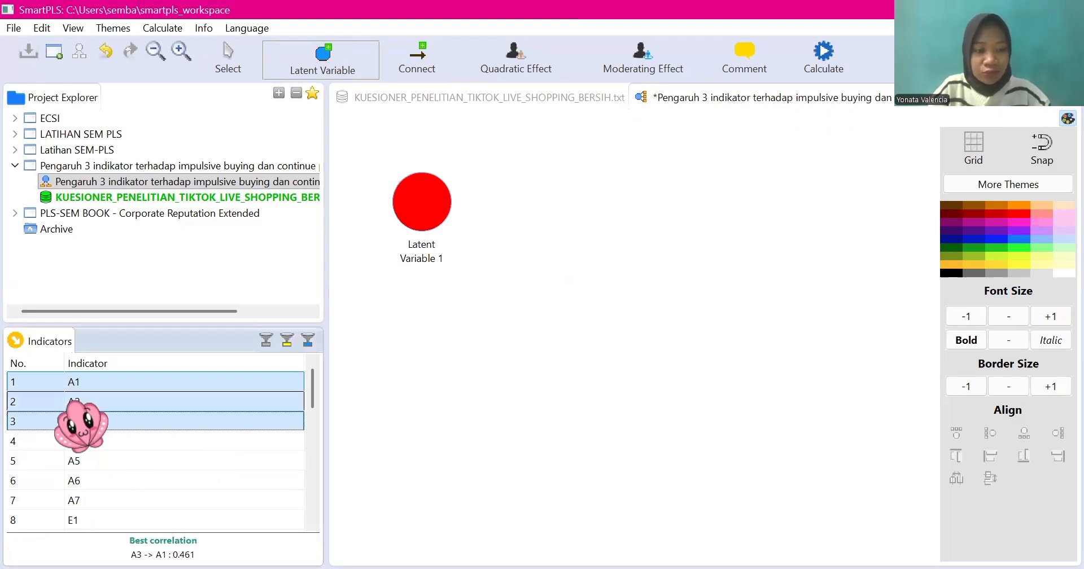
{"action": "key", "text": "shift+Down"}
{"action": "key", "text": "shift+Down"}
{"action": "key", "text": "shift+Down"}
{"action": "key", "text": "shift+Down"}
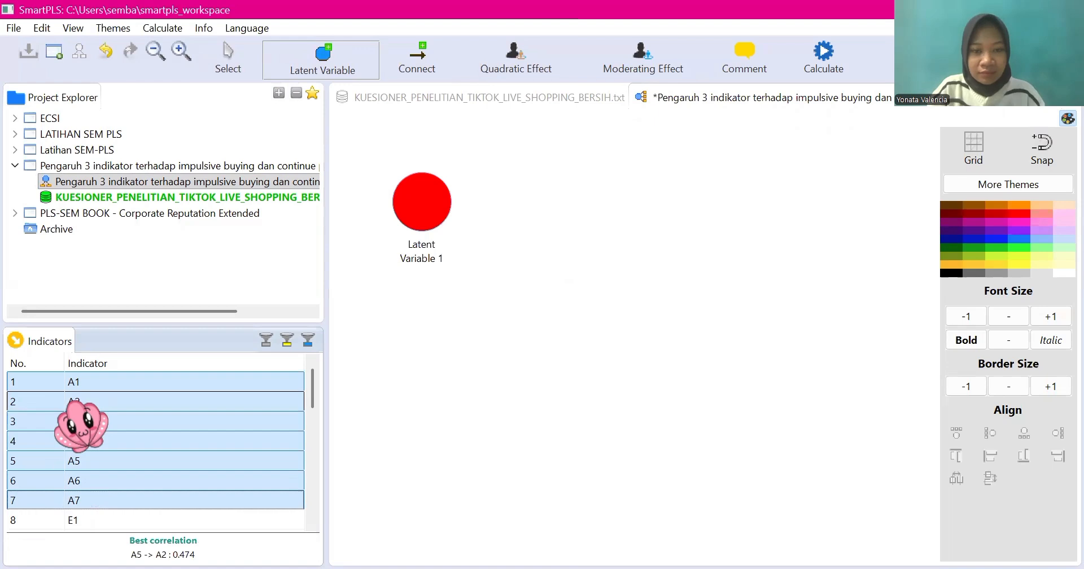
{"action": "left_click_drag", "start_coordinate": [70, 401], "coordinate": [406, 204]}
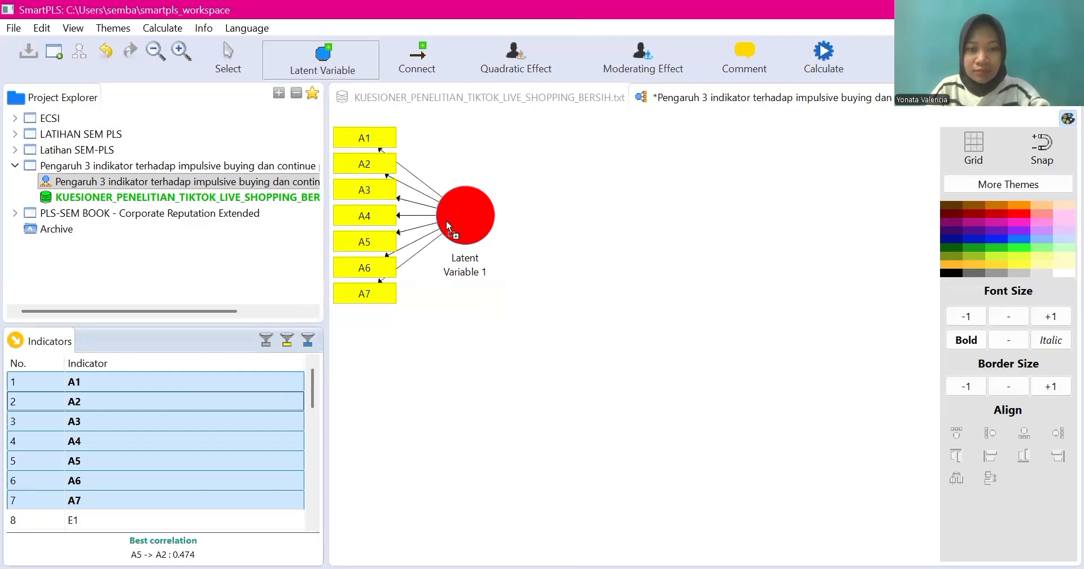
Step: Place a second latent variable on the canvas below Latent Variable 1
{"action": "mouse_move", "coordinate": [446, 222]}
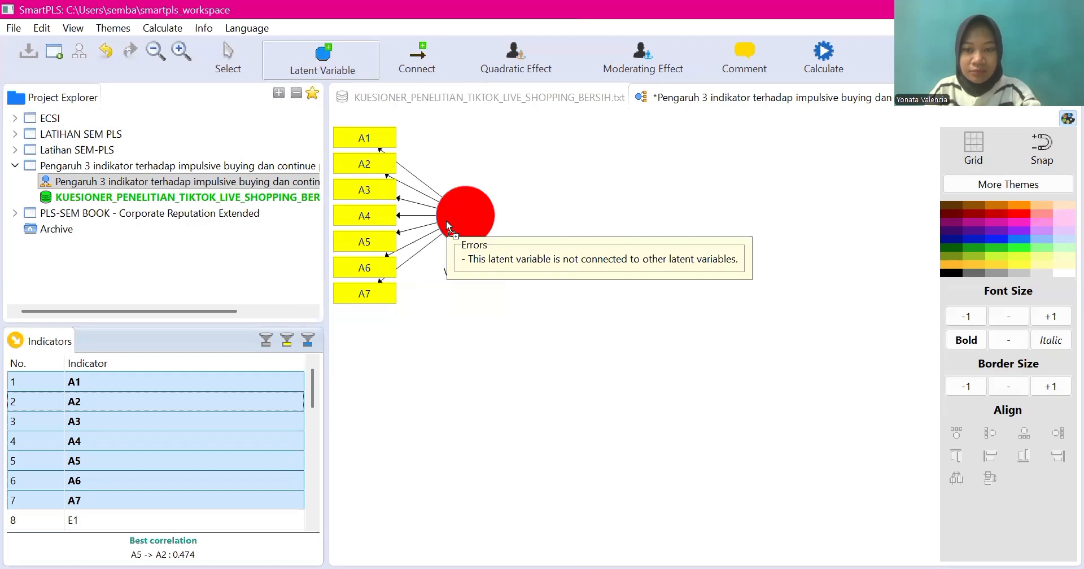
{"action": "double_click", "coordinate": [457, 222]}
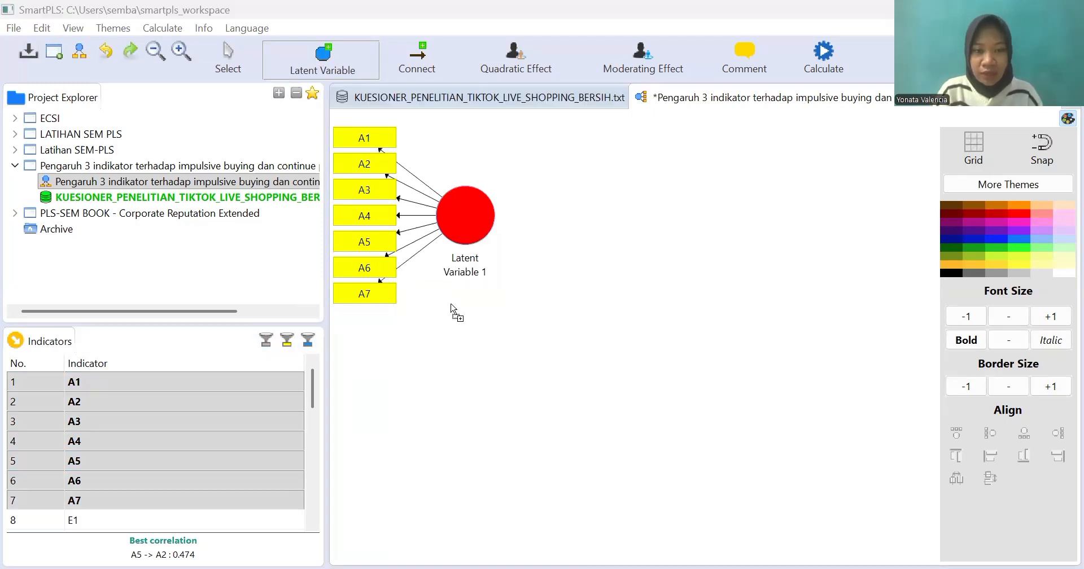
{"action": "left_click", "coordinate": [452, 309]}
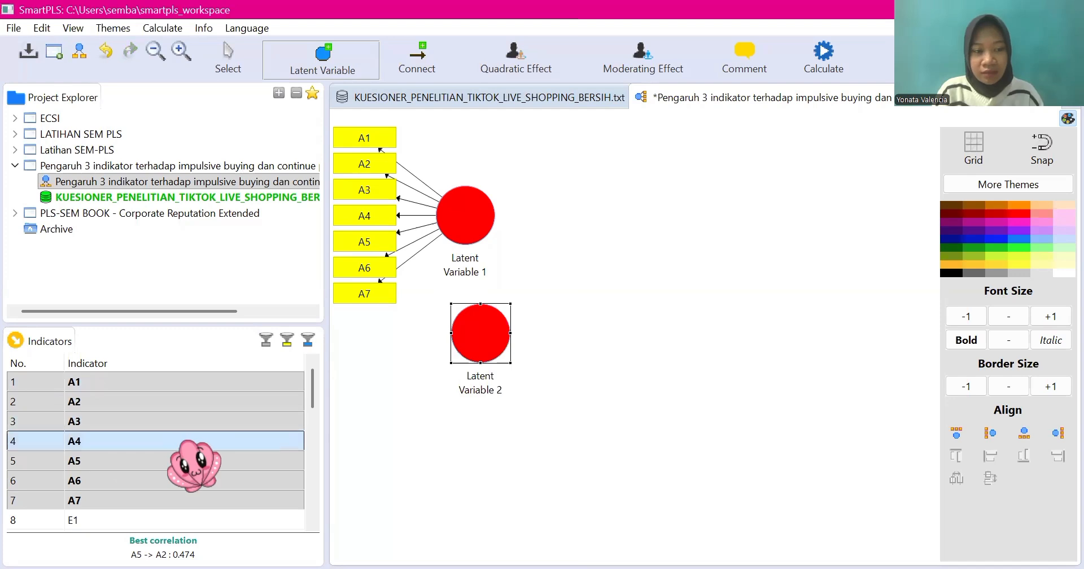
Step: Assign indicators E1 through E6 to Latent Variable 2
{"action": "left_click", "coordinate": [75, 518]}
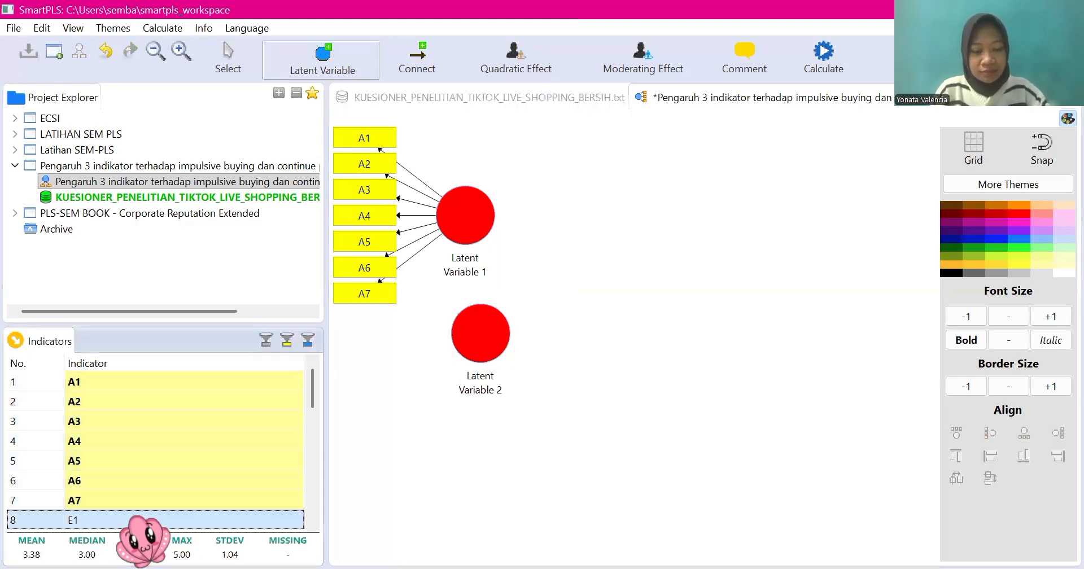
{"action": "key", "text": "shift+Down"}
{"action": "key", "text": "shift+Down"}
{"action": "key", "text": "shift+Down"}
{"action": "key", "text": "shift+Down"}
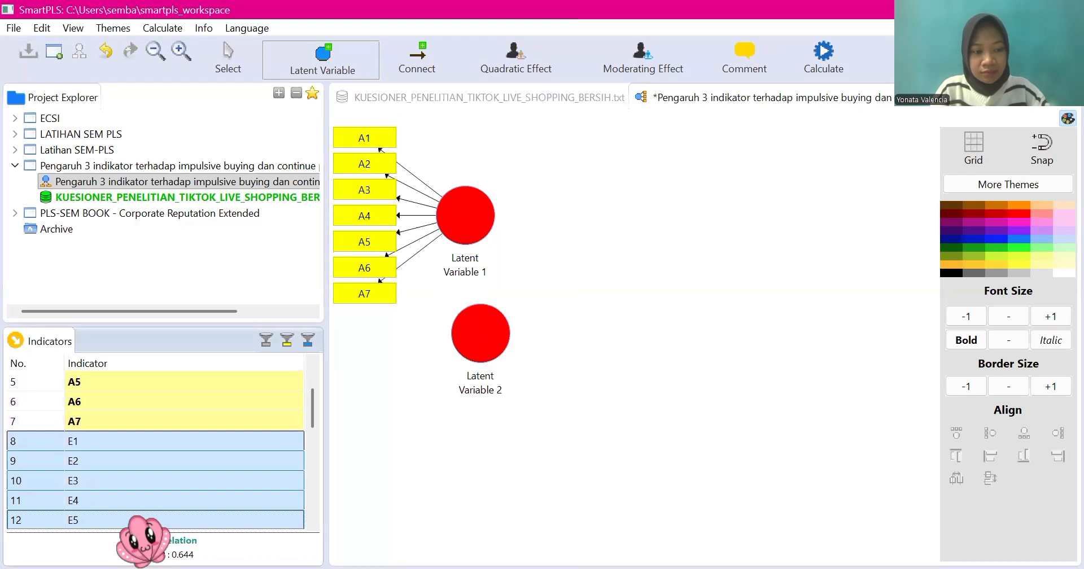
{"action": "key", "text": "shift+Down"}
{"action": "key", "text": "shift+Down"}
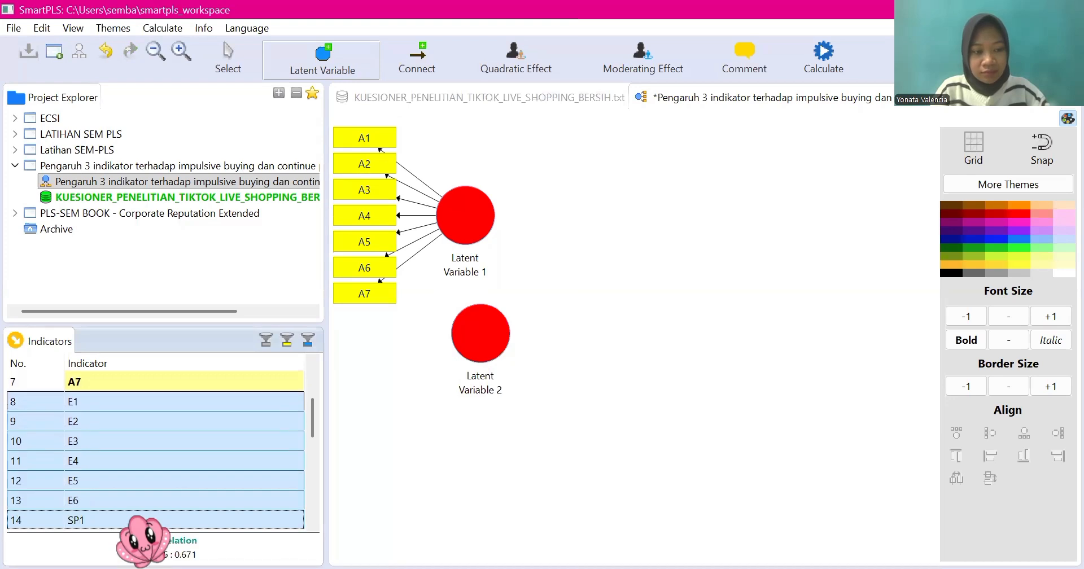
{"action": "key", "text": "shift+Up"}
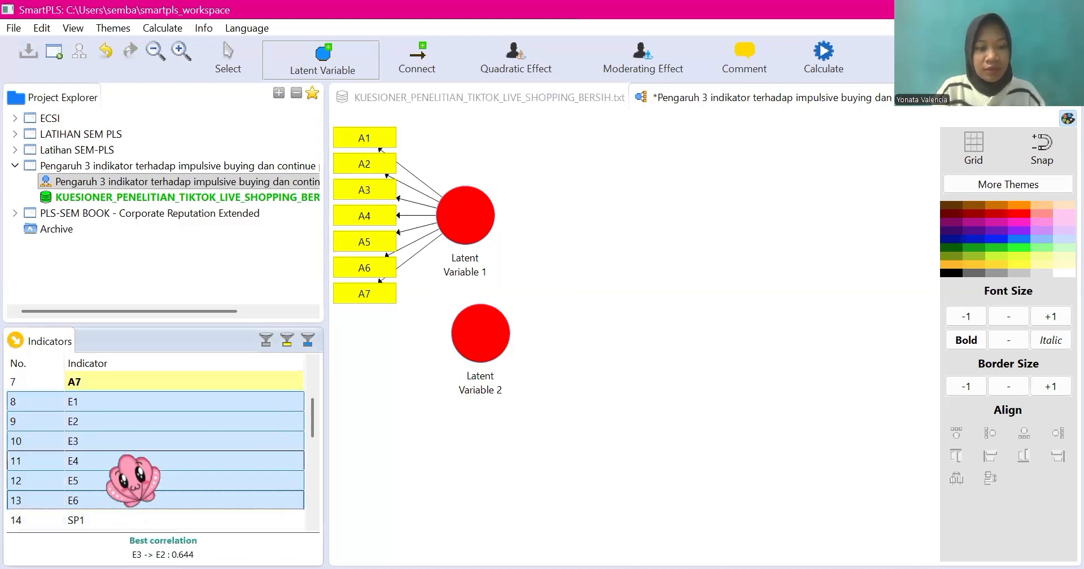
{"action": "left_click_drag", "start_coordinate": [133, 480], "coordinate": [477, 344]}
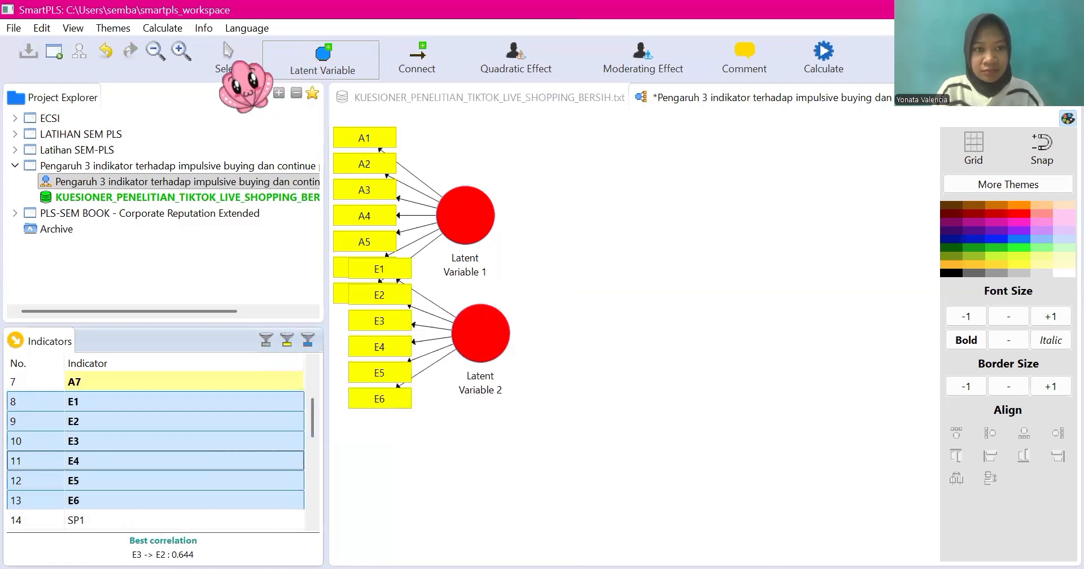
Step: Move Latent Variable 2 with its indicators down, aligned under Latent Variable 1 and clear of indicators A6 and A7
{"action": "left_click", "coordinate": [228, 62]}
{"action": "left_click", "coordinate": [468, 345]}
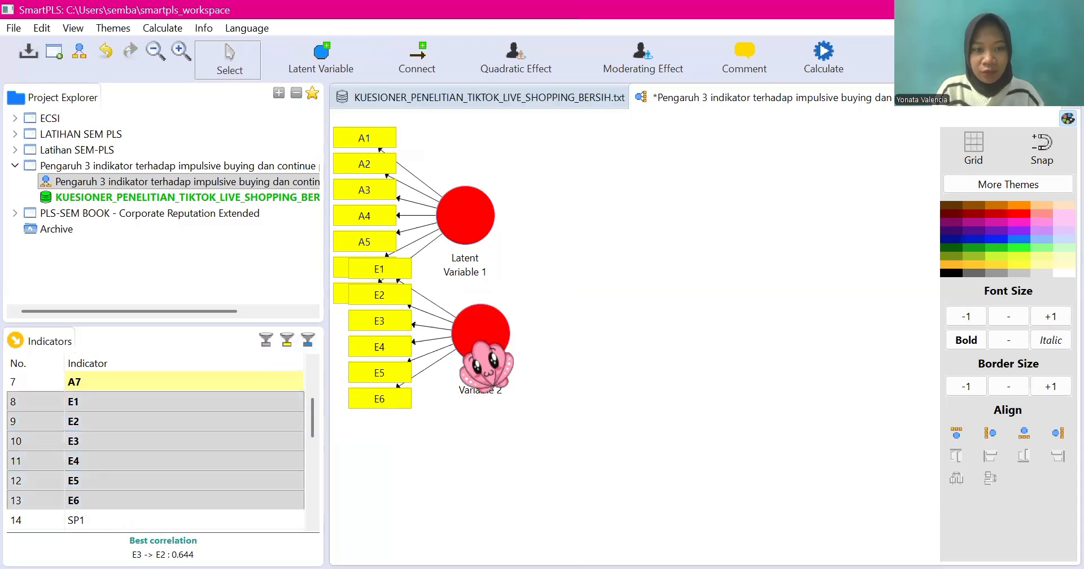
{"action": "left_click_drag", "start_coordinate": [469, 347], "coordinate": [456, 392]}
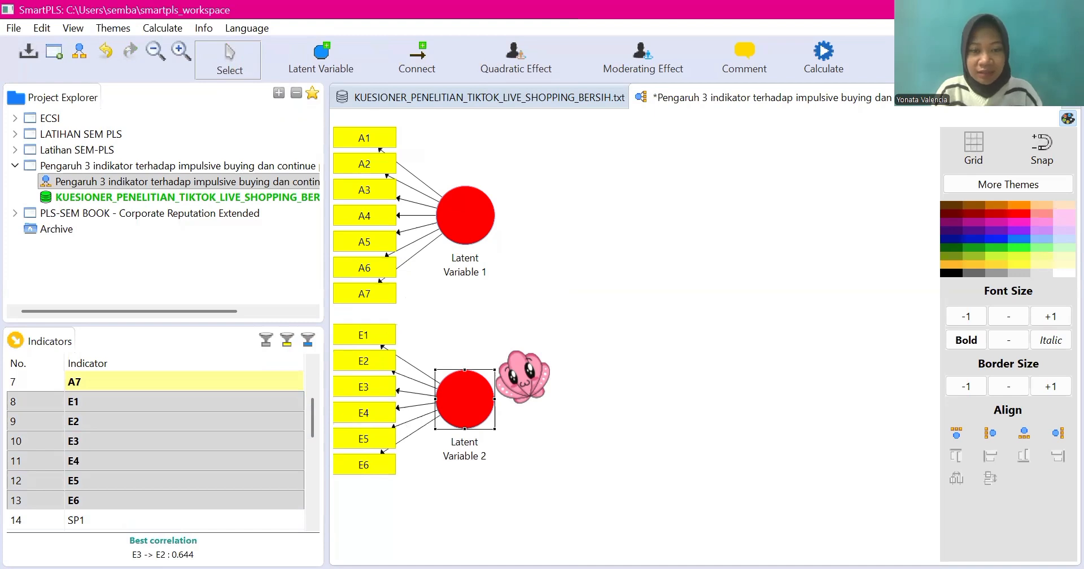
Step: Create a latent variable from indicators SP1 through SP6 on the canvas below Latent Variable 2
{"action": "left_click", "coordinate": [212, 402]}
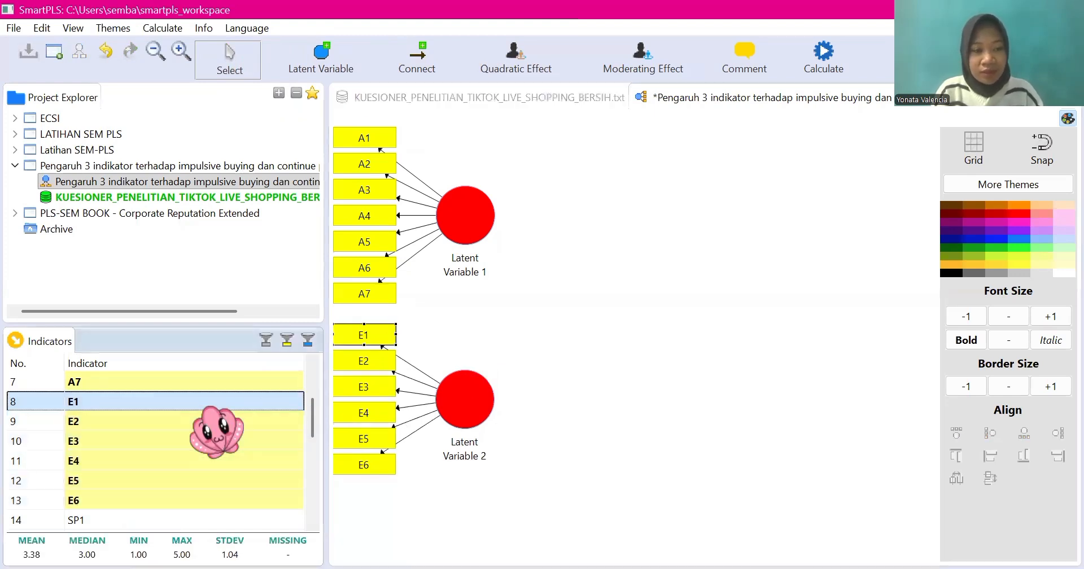
{"action": "scroll", "coordinate": [215, 405], "scroll_direction": "down", "scroll_amount": 2}
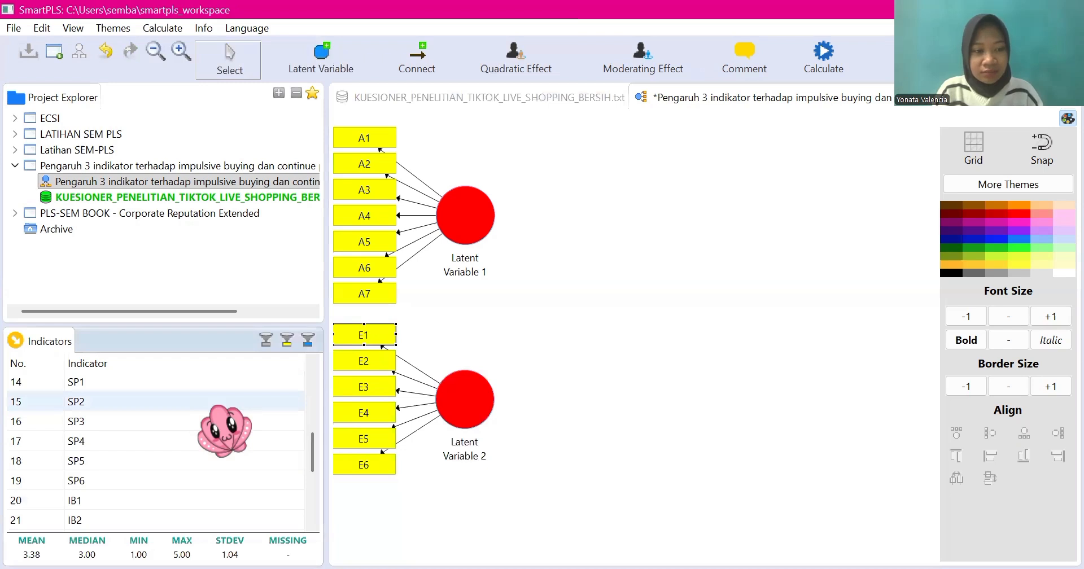
{"action": "scroll", "coordinate": [197, 434], "scroll_direction": "up", "scroll_amount": 4}
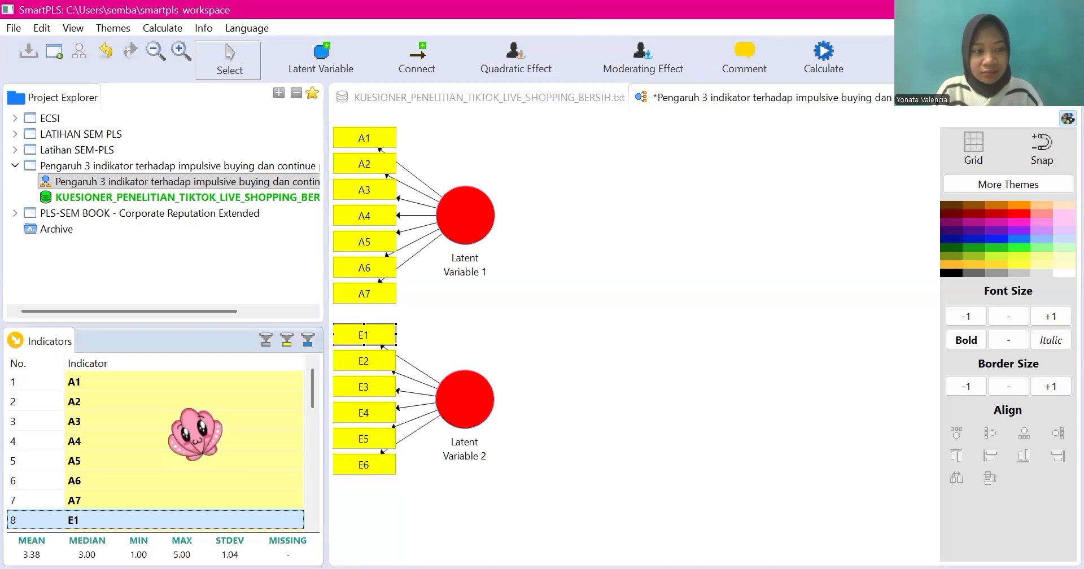
{"action": "scroll", "coordinate": [195, 485], "scroll_direction": "down", "scroll_amount": 2}
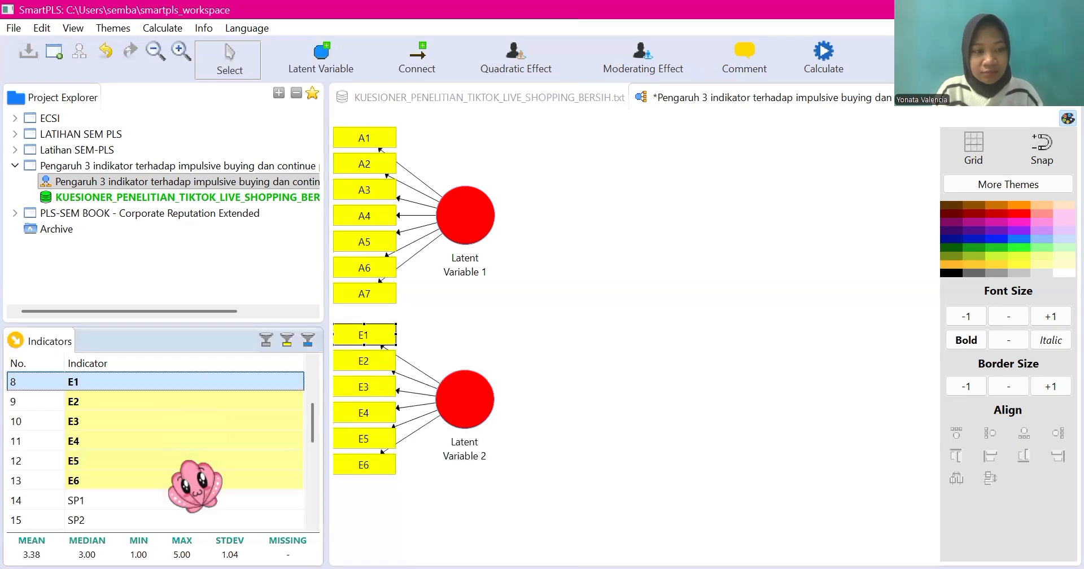
{"action": "left_click", "coordinate": [161, 502]}
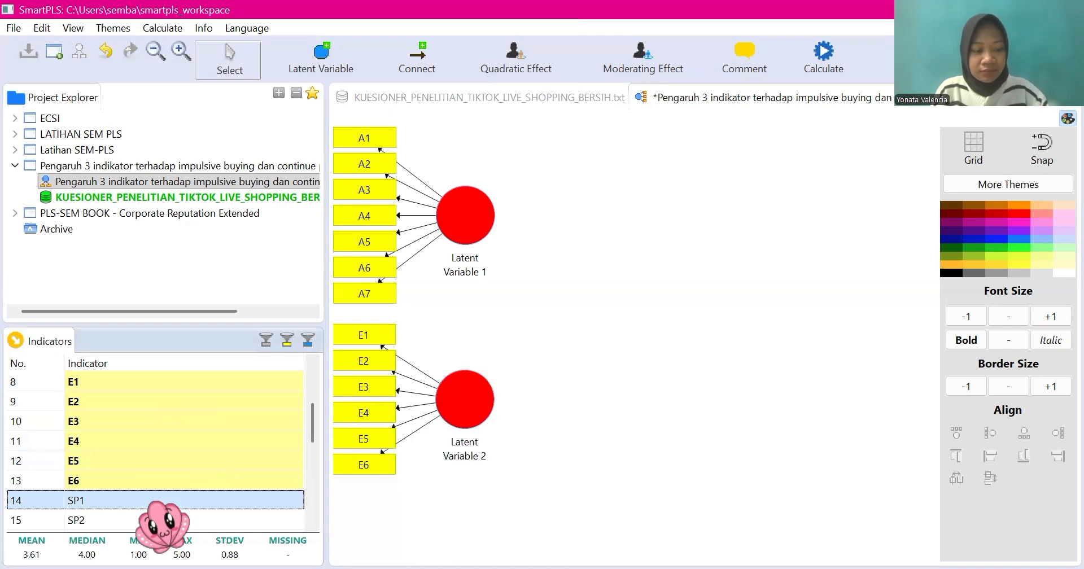
{"action": "key", "text": "shift+Down"}
{"action": "key", "text": "shift+Down"}
{"action": "key", "text": "shift+Down"}
{"action": "key", "text": "shift+Down"}
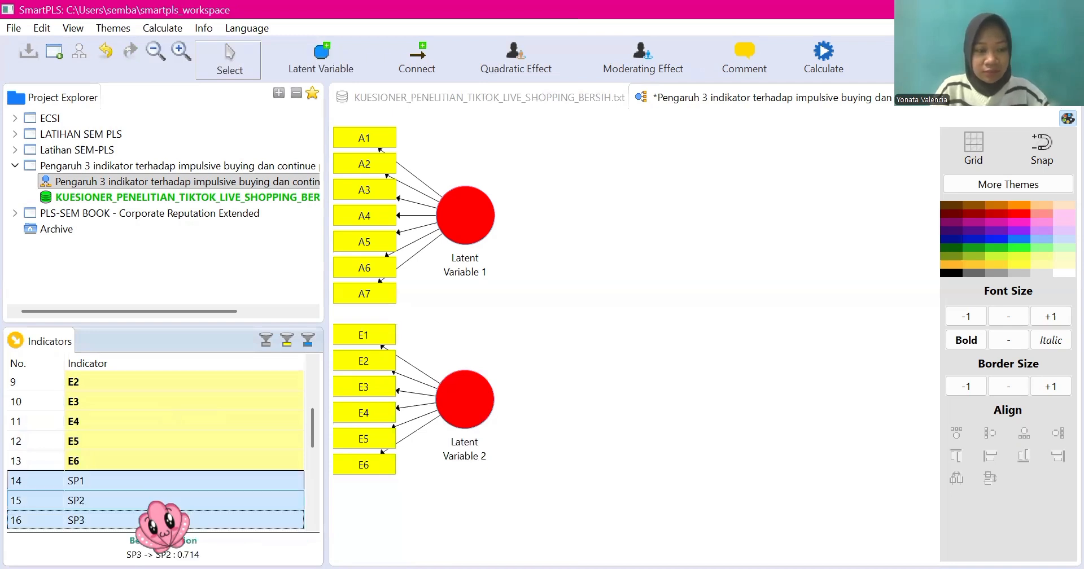
{"action": "key", "text": "shift+Down"}
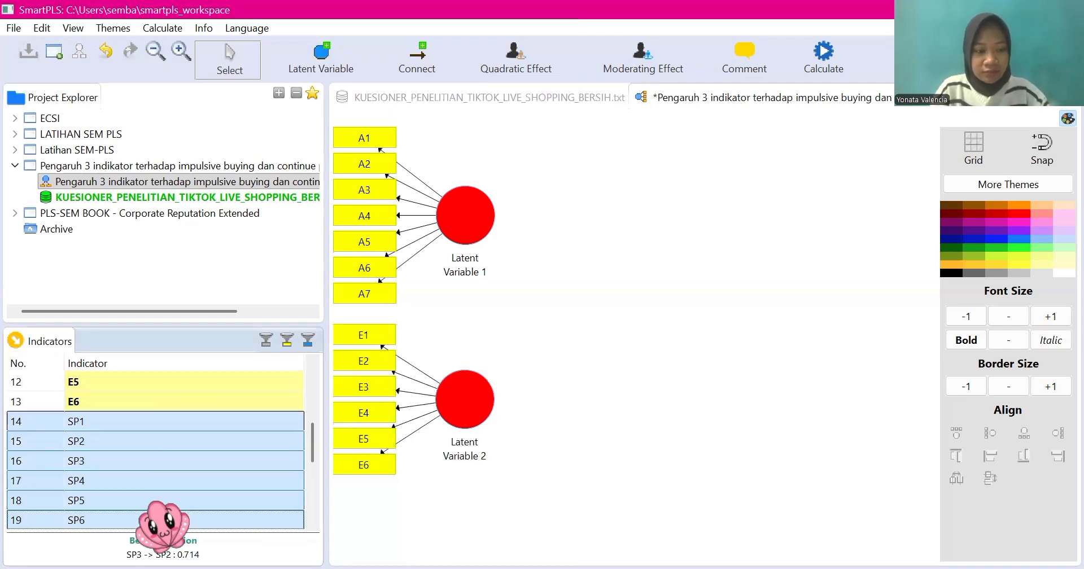
{"action": "scroll", "coordinate": [164, 520], "scroll_direction": "down", "scroll_amount": 1}
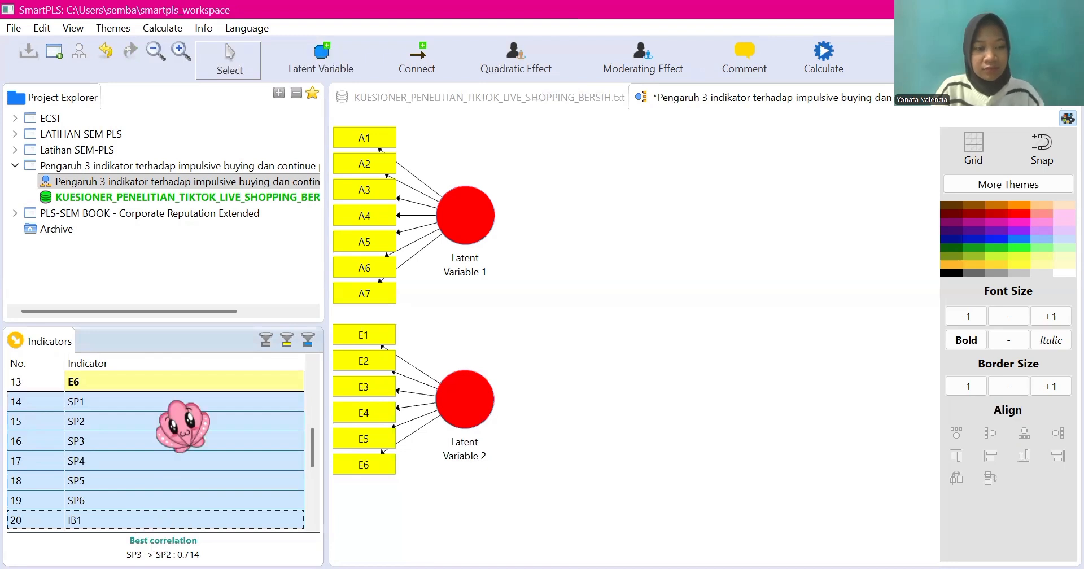
{"action": "left_click_drag", "start_coordinate": [172, 434], "coordinate": [477, 475]}
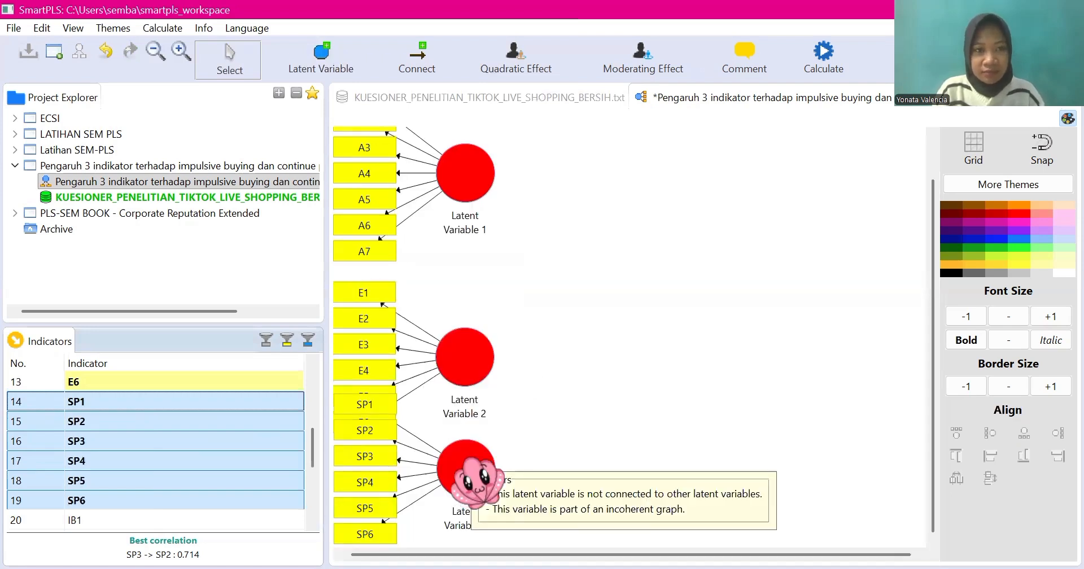
Step: Move the SP latent variable and its indicators down until they no longer overlap indicators E5 and E6
{"action": "left_click", "coordinate": [474, 480]}
{"action": "left_click_drag", "start_coordinate": [469, 502], "coordinate": [469, 517]}
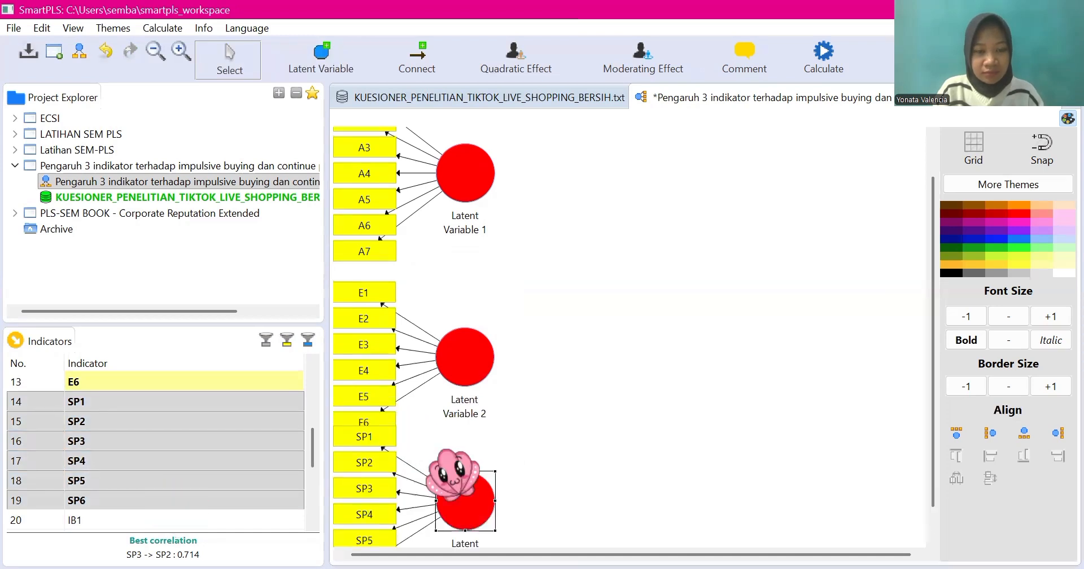
{"action": "scroll", "coordinate": [447, 492], "scroll_direction": "down", "scroll_amount": 1}
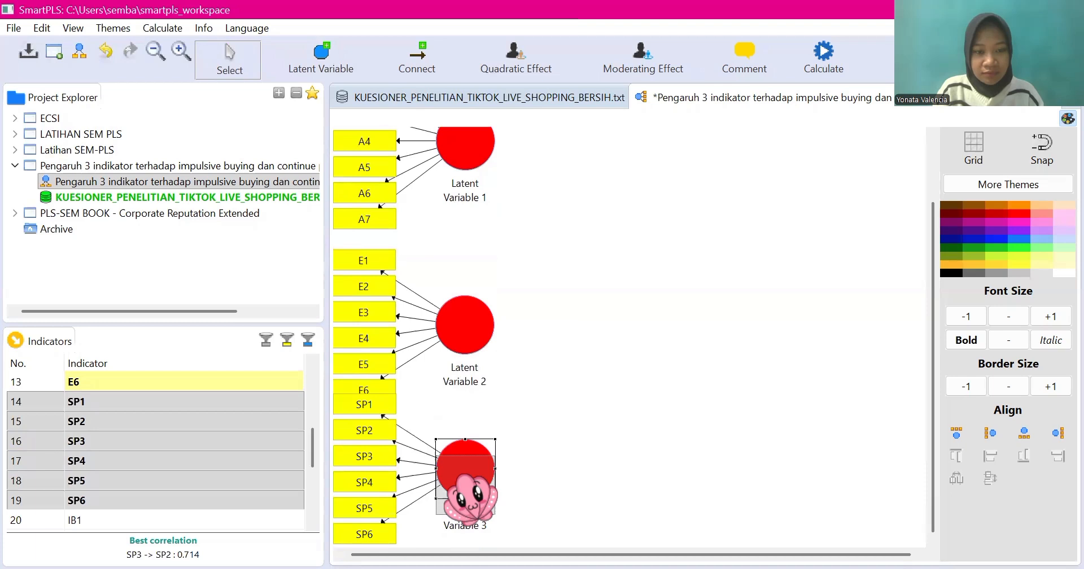
{"action": "left_click_drag", "start_coordinate": [408, 479], "coordinate": [409, 504]}
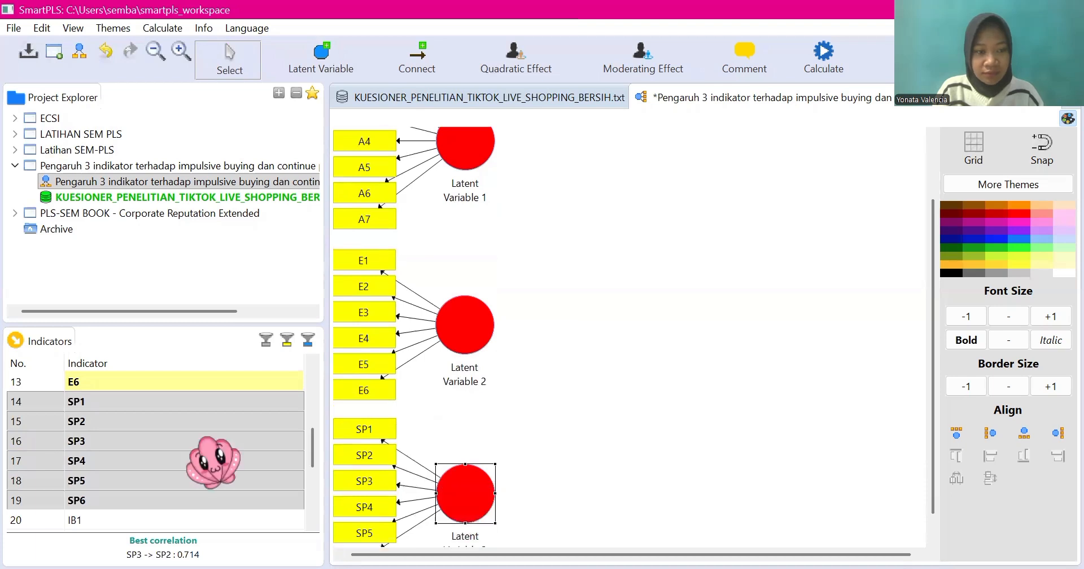
Step: Create a latent variable from indicators IB1 through IB6 to the right of Latent Variable 2
{"action": "scroll", "coordinate": [213, 462], "scroll_direction": "down", "scroll_amount": 2}
{"action": "scroll", "coordinate": [214, 462], "scroll_direction": "down", "scroll_amount": 1}
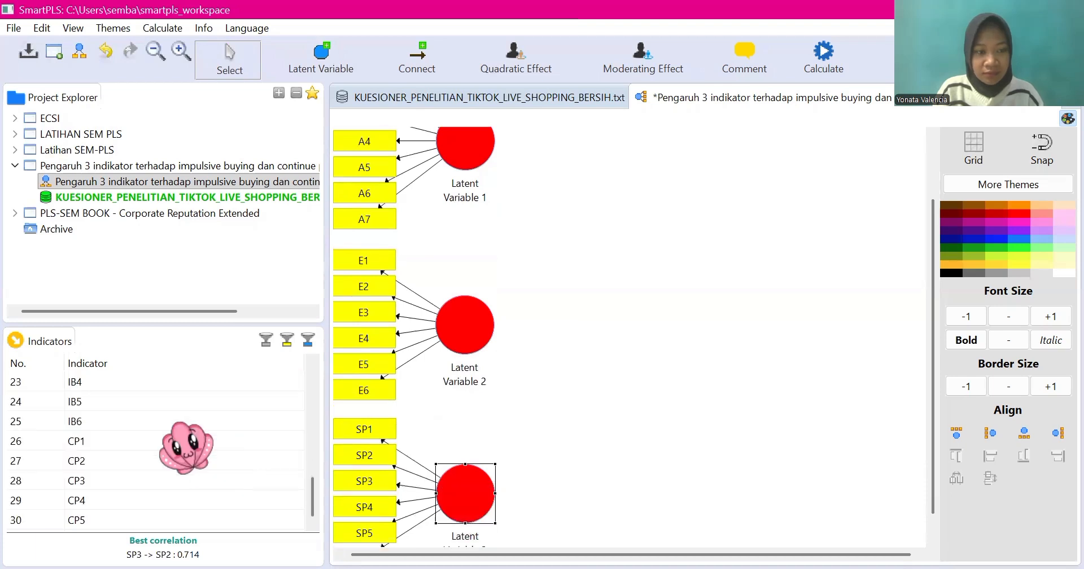
{"action": "scroll", "coordinate": [133, 486], "scroll_direction": "up", "scroll_amount": 2}
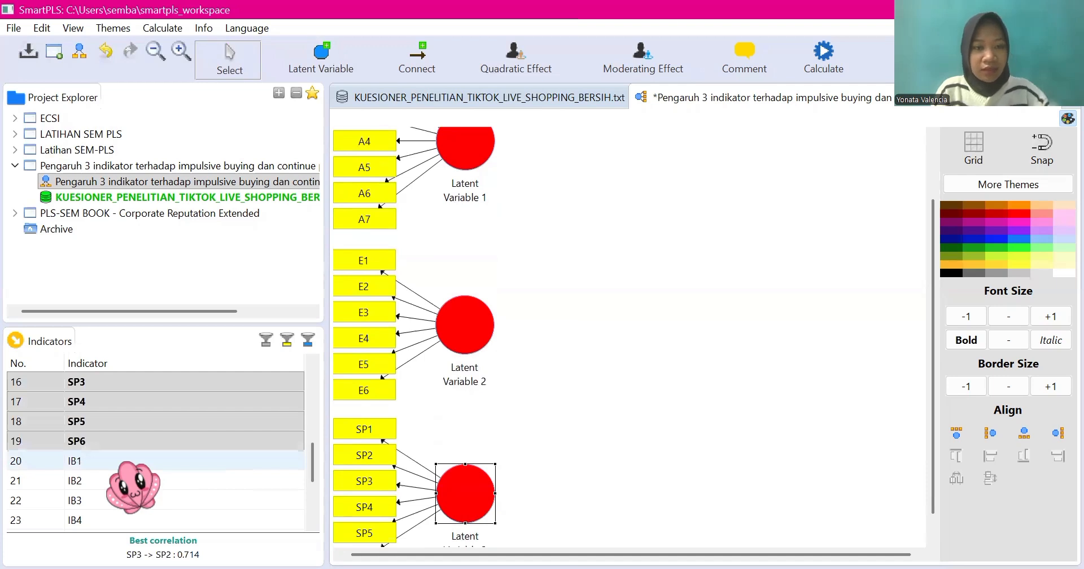
{"action": "left_click", "coordinate": [133, 465]}
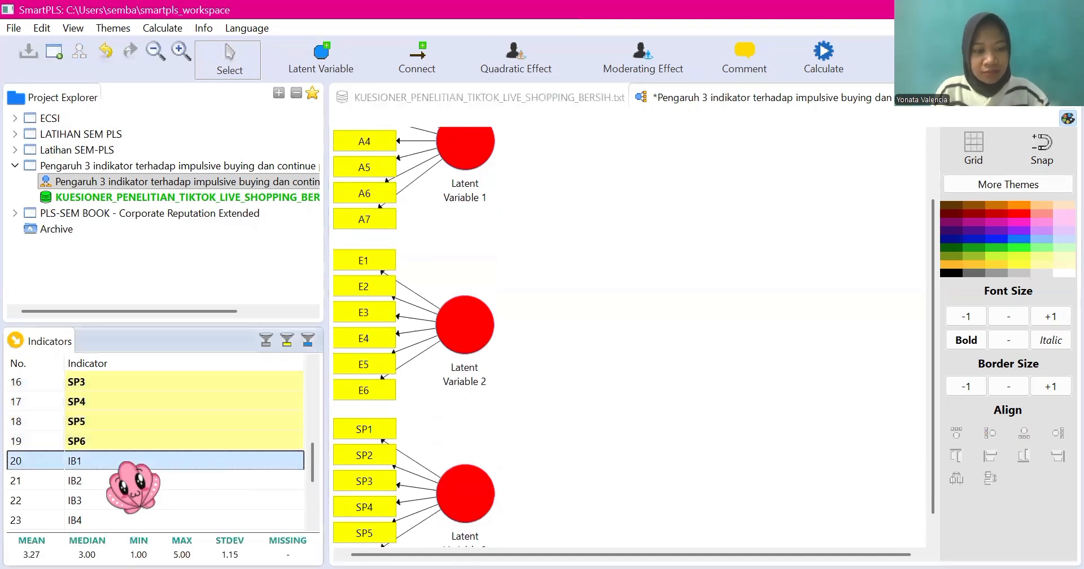
{"action": "left_click", "coordinate": [133, 487], "text": "ctrl"}
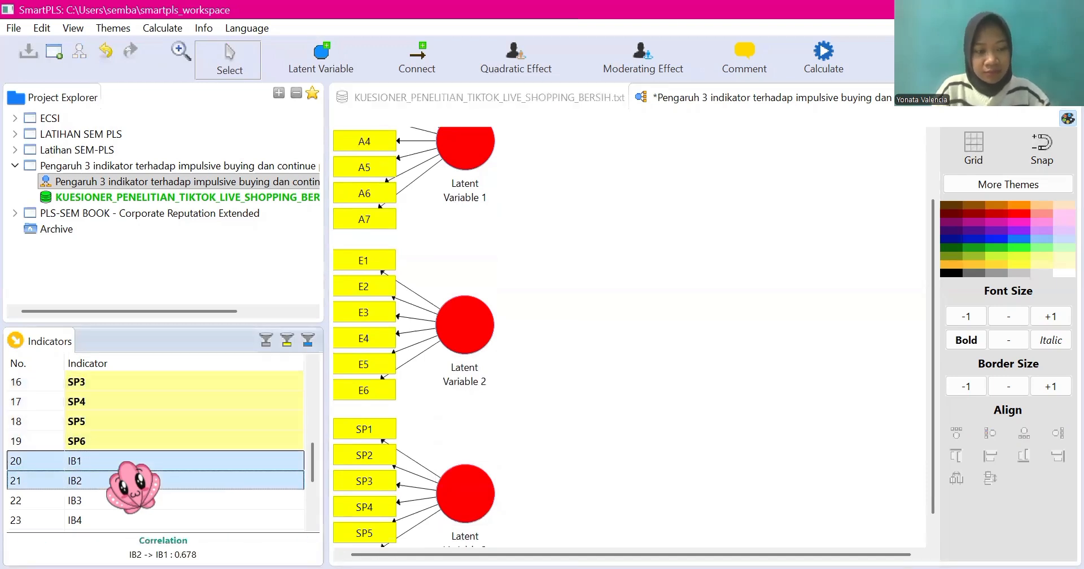
{"action": "key", "text": "shift+Down"}
{"action": "key", "text": "shift+Down"}
{"action": "key", "text": "shift+Down"}
{"action": "key", "text": "shift+Down"}
{"action": "key", "text": "shift+Down"}
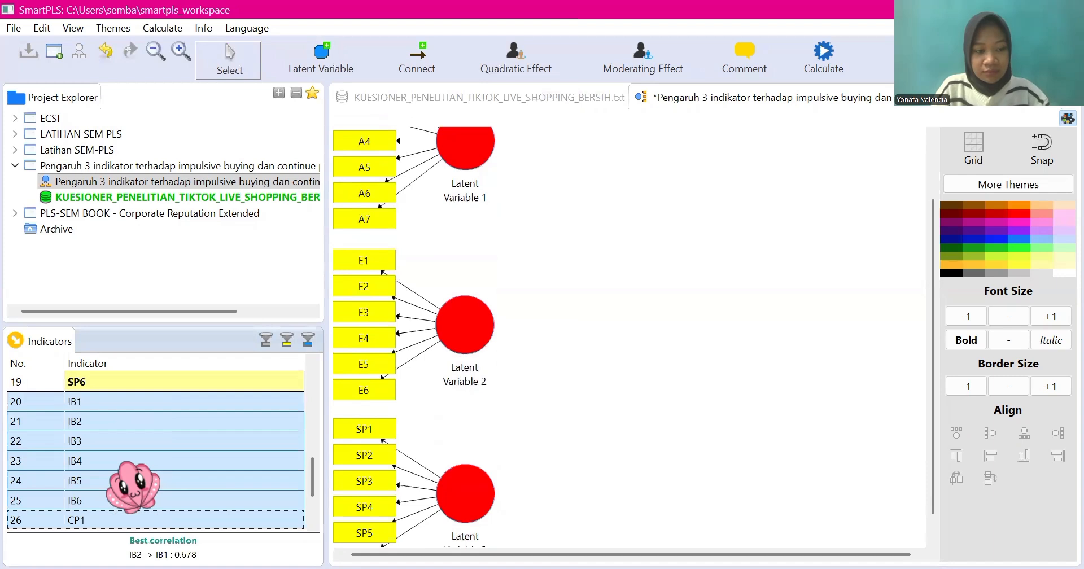
{"action": "key", "text": "shift+Up"}
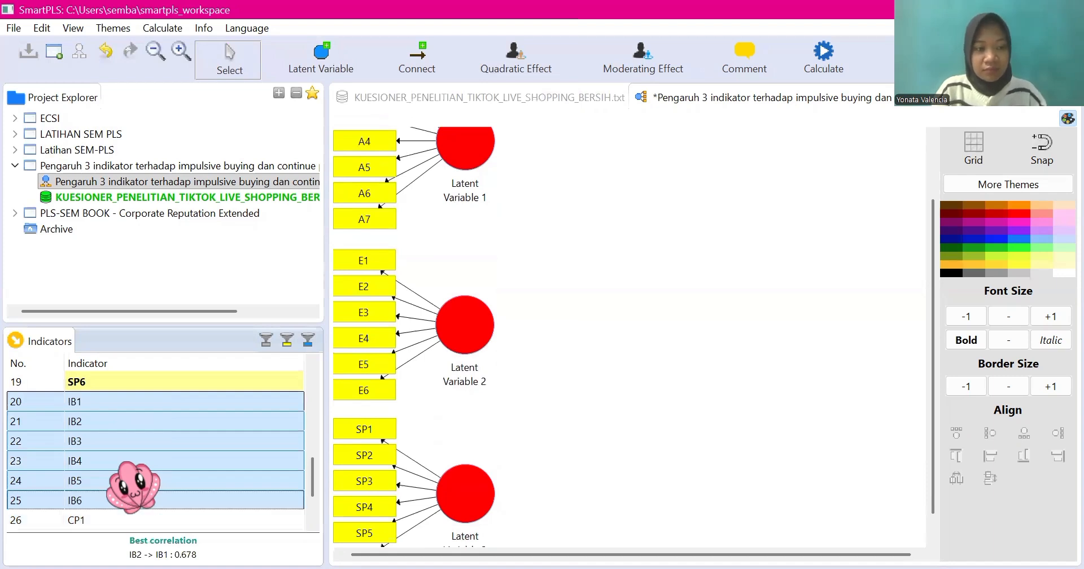
{"action": "left_click_drag", "start_coordinate": [124, 463], "coordinate": [573, 380]}
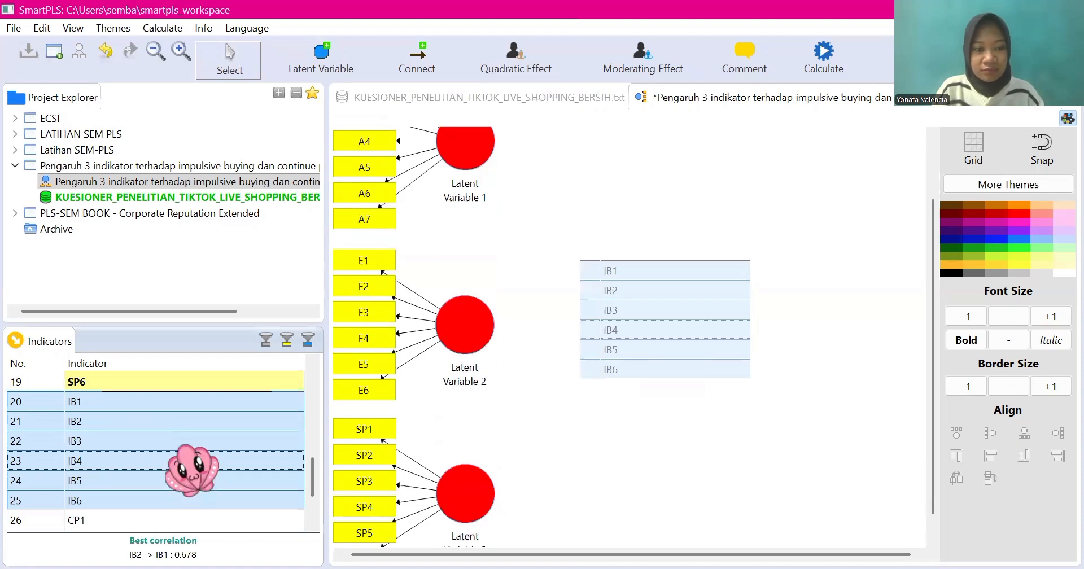
Step: Create a latent variable from indicators CP1 through CP5 to the right of the IB latent variable
{"action": "scroll", "coordinate": [190, 469], "scroll_direction": "down", "scroll_amount": 2}
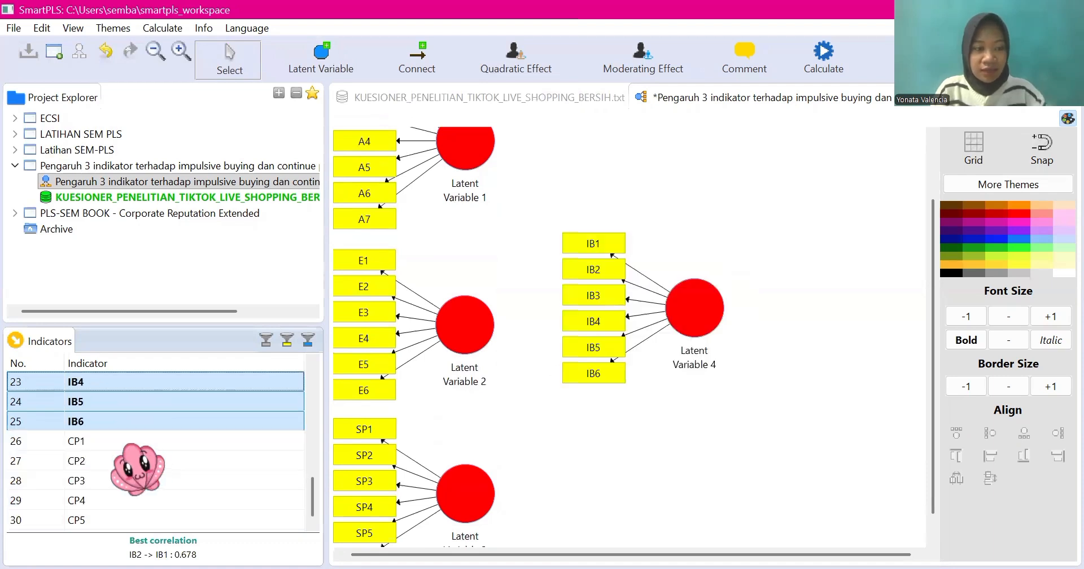
{"action": "left_click", "coordinate": [113, 444]}
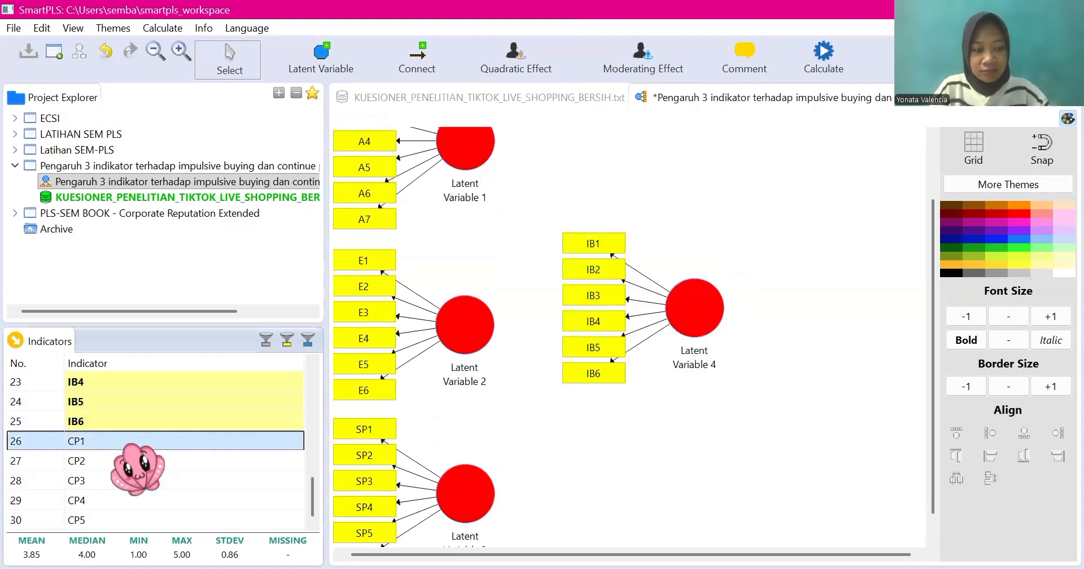
{"action": "left_click", "coordinate": [137, 479], "text": "shift"}
{"action": "key", "text": "shift+Down"}
{"action": "key", "text": "shift+Down"}
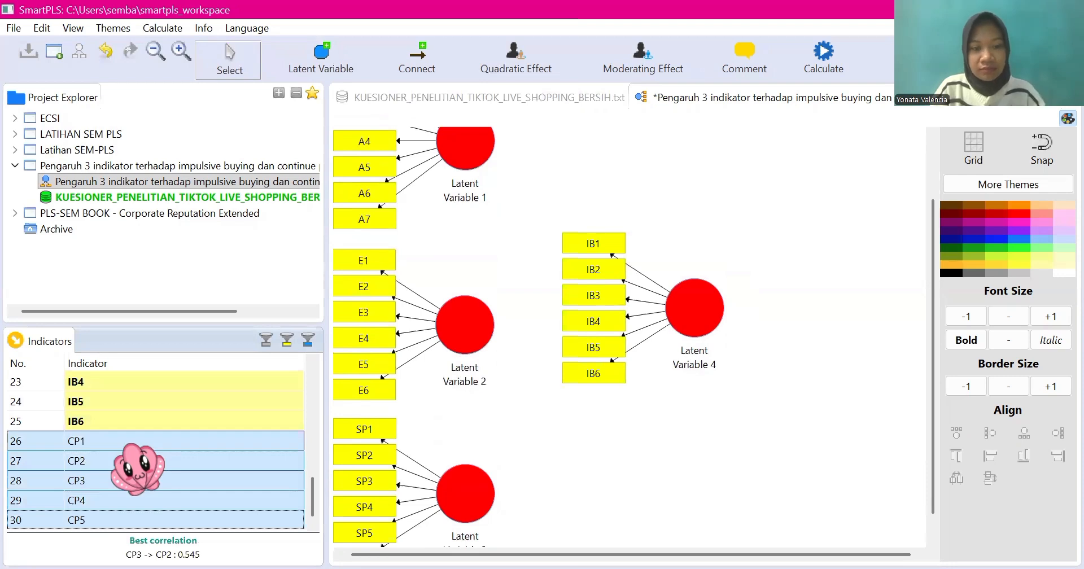
{"action": "left_click_drag", "start_coordinate": [113, 444], "coordinate": [864, 352]}
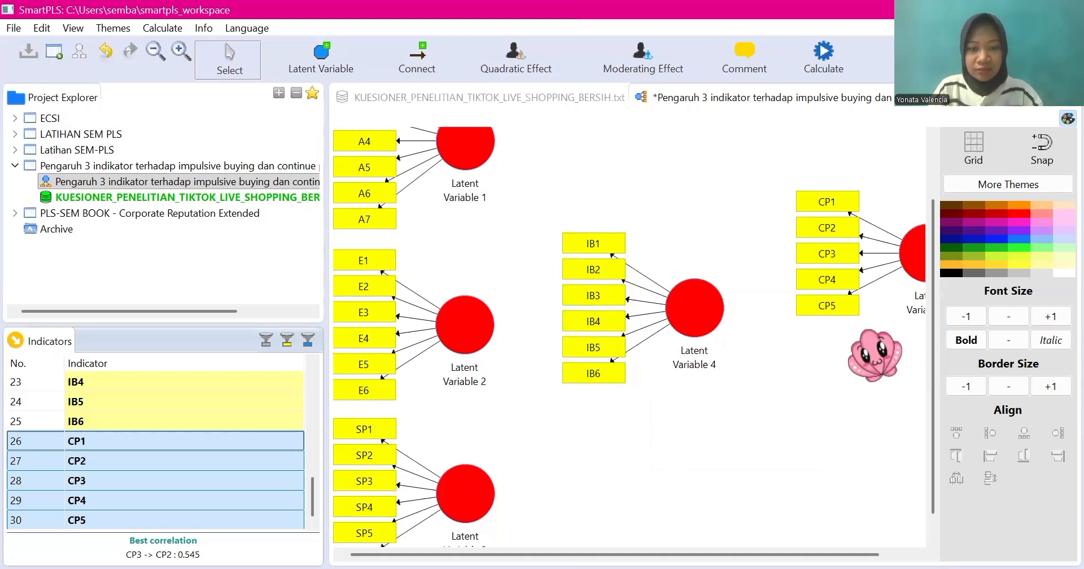
{"action": "scroll", "coordinate": [874, 354], "scroll_direction": "up", "scroll_amount": 1}
{"action": "scroll", "coordinate": [496, 308], "scroll_direction": "down", "scroll_amount": 2}
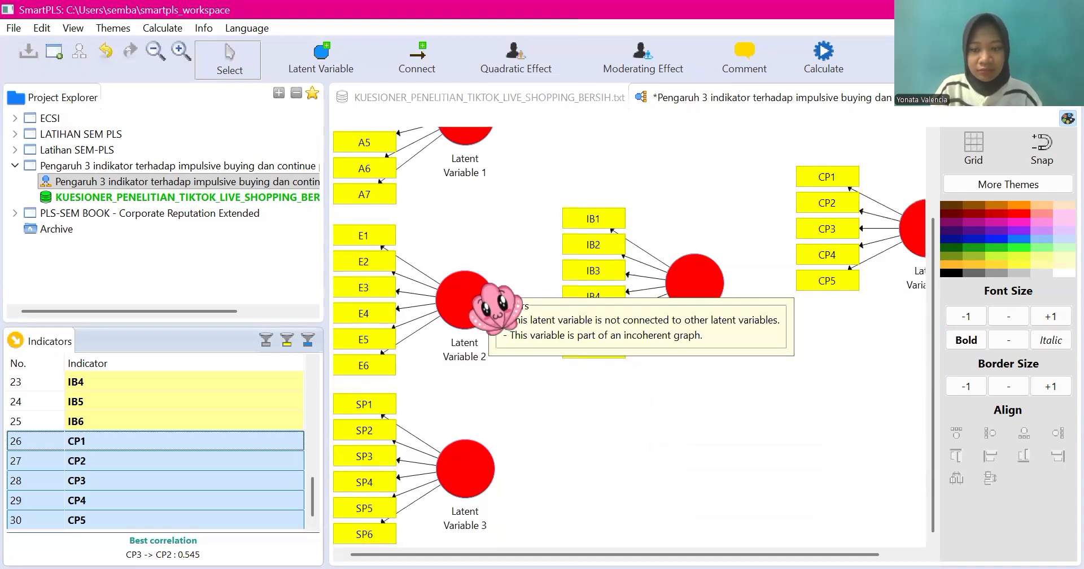
{"action": "scroll", "coordinate": [496, 307], "scroll_direction": "up", "scroll_amount": 1}
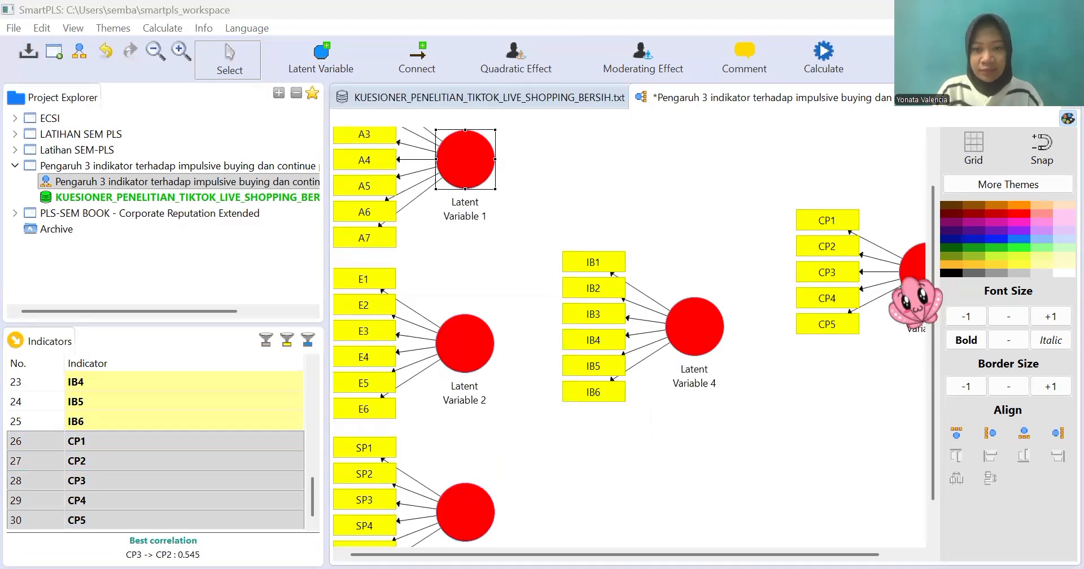
Step: Move the CP and IB latent variables with their indicators down so they sit roughly level with Latent Variable 2
{"action": "mouse_move", "coordinate": [919, 298]}
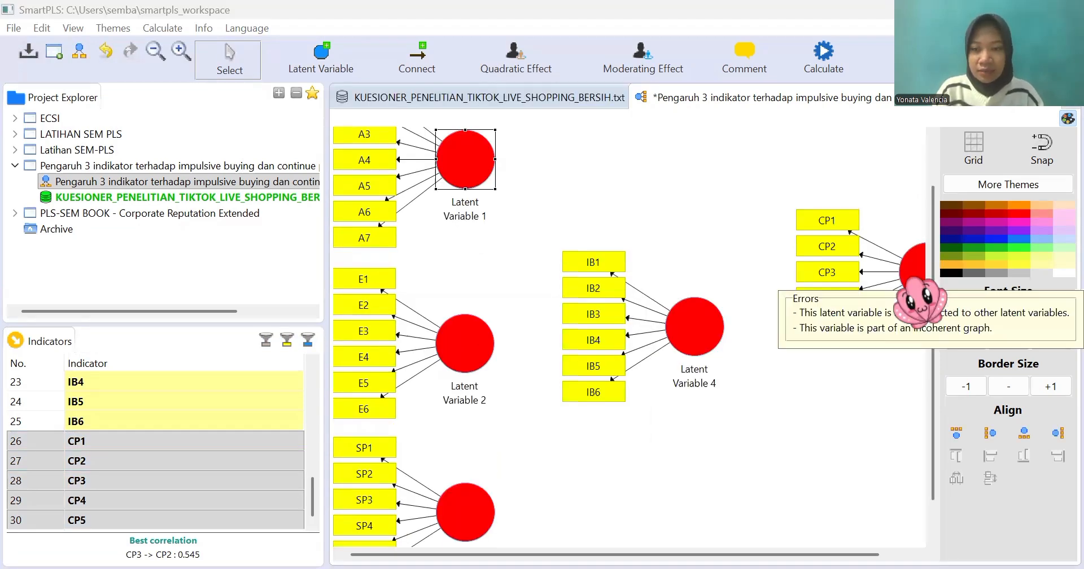
{"action": "left_click", "coordinate": [908, 372]}
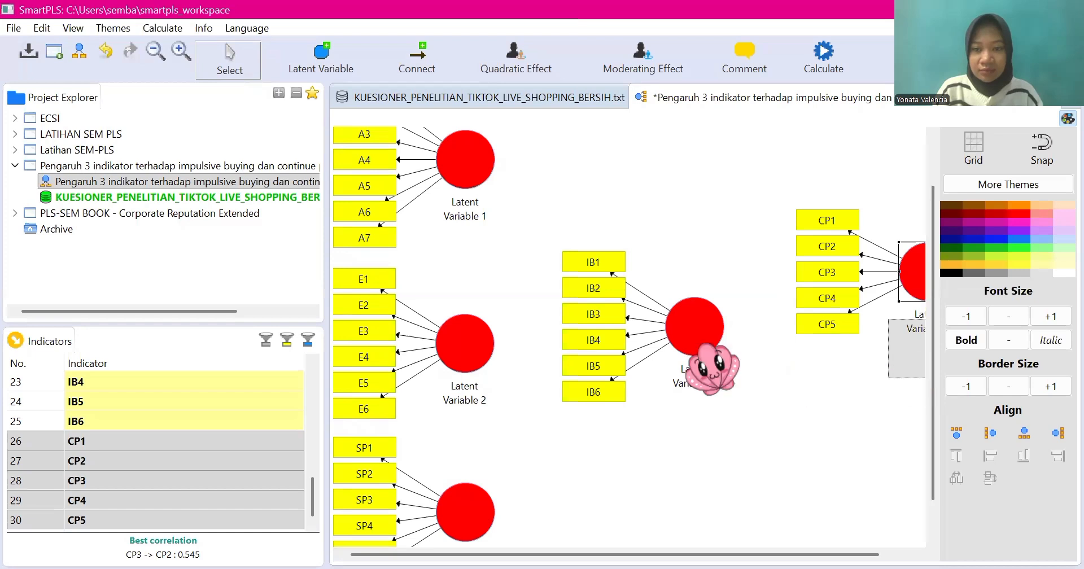
{"action": "left_click_drag", "start_coordinate": [683, 340], "coordinate": [682, 360]}
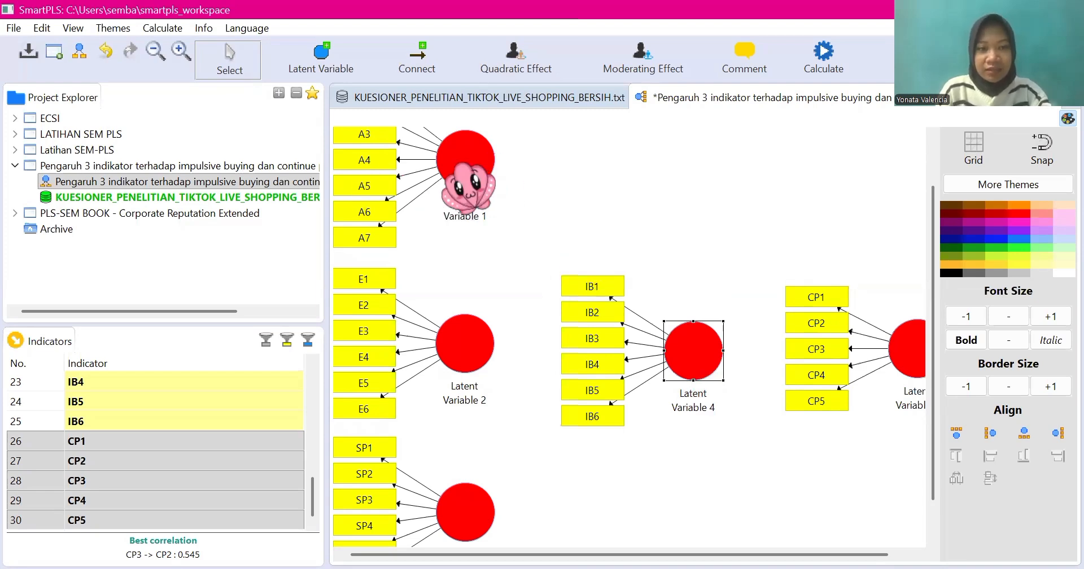
Step: Rename Latent Variable 1, measured by the A indicators, as ATTRACTIVENESS
{"action": "left_click", "coordinate": [467, 175]}
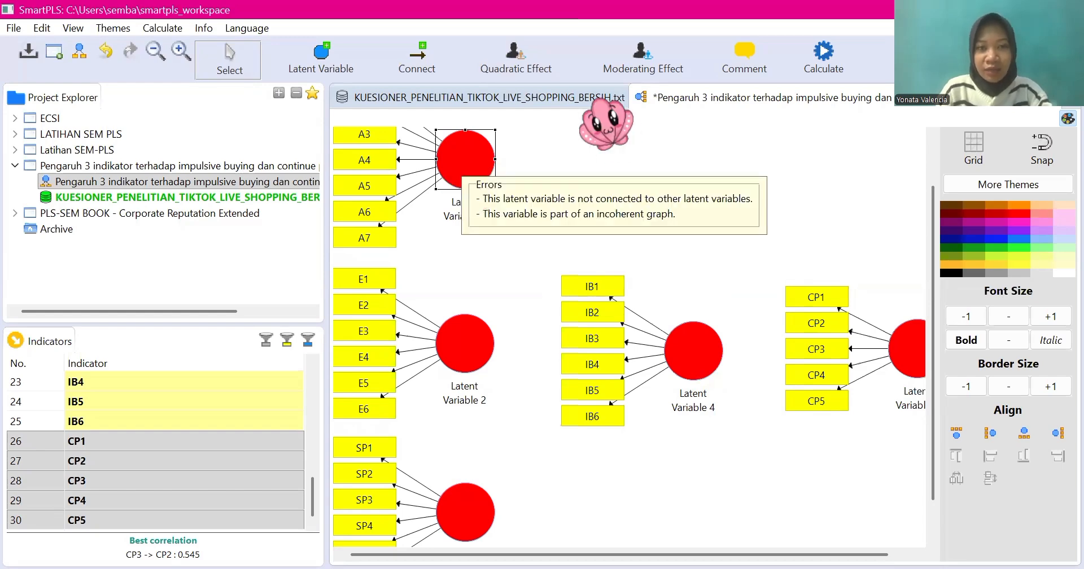
{"action": "right_click", "coordinate": [463, 161]}
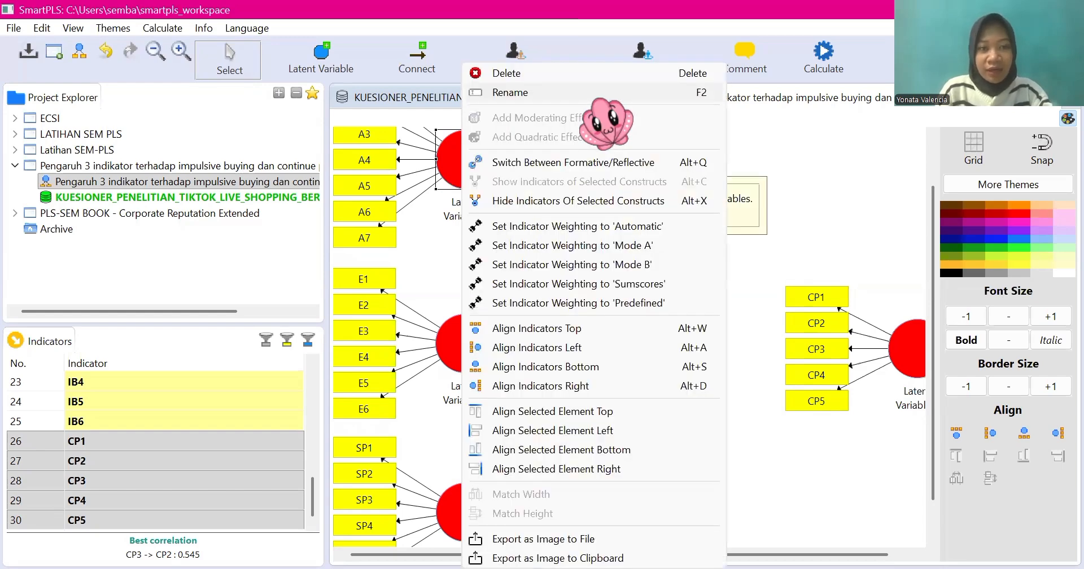
{"action": "left_click", "coordinate": [599, 93]}
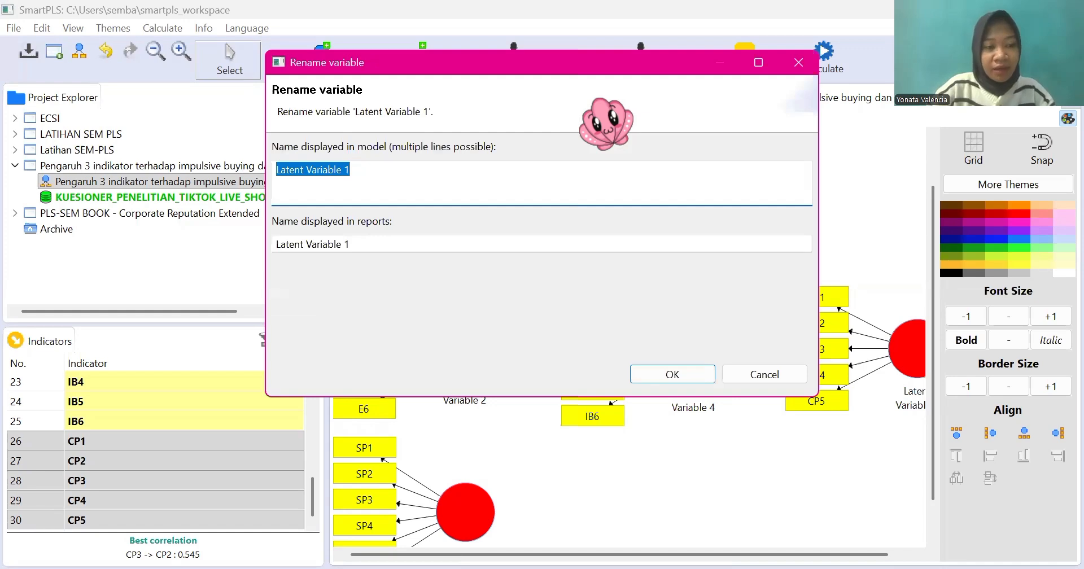
{"action": "key", "text": "BackSpace"}
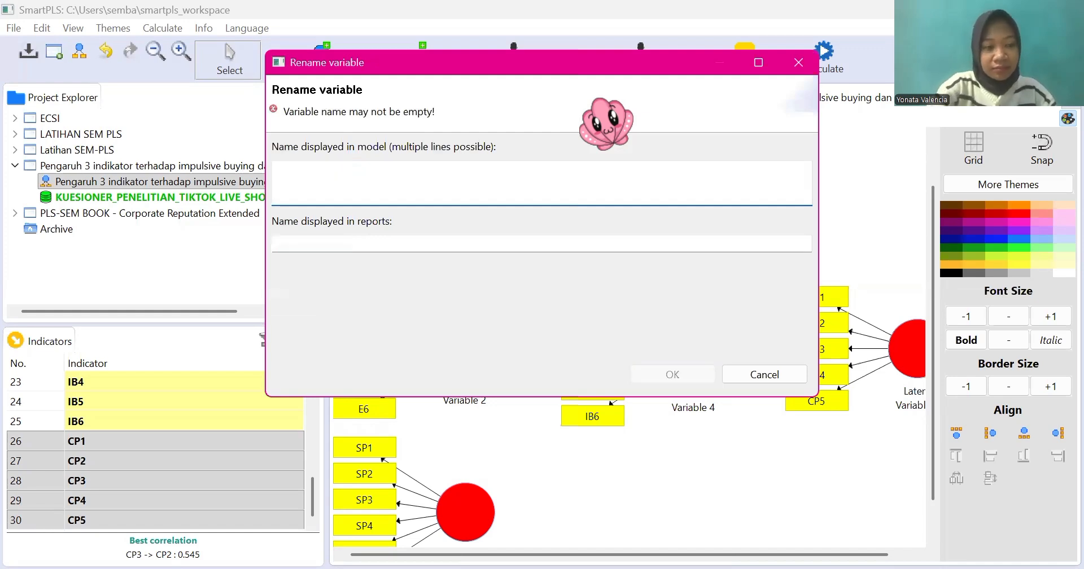
{"action": "type", "text": "ATT"}
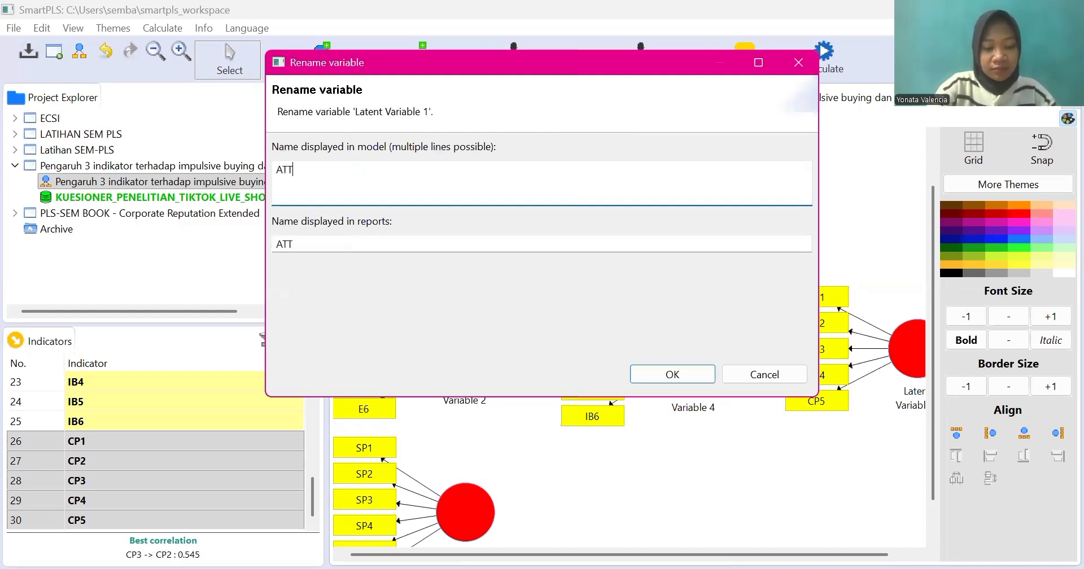
{"action": "type", "text": "RACT"}
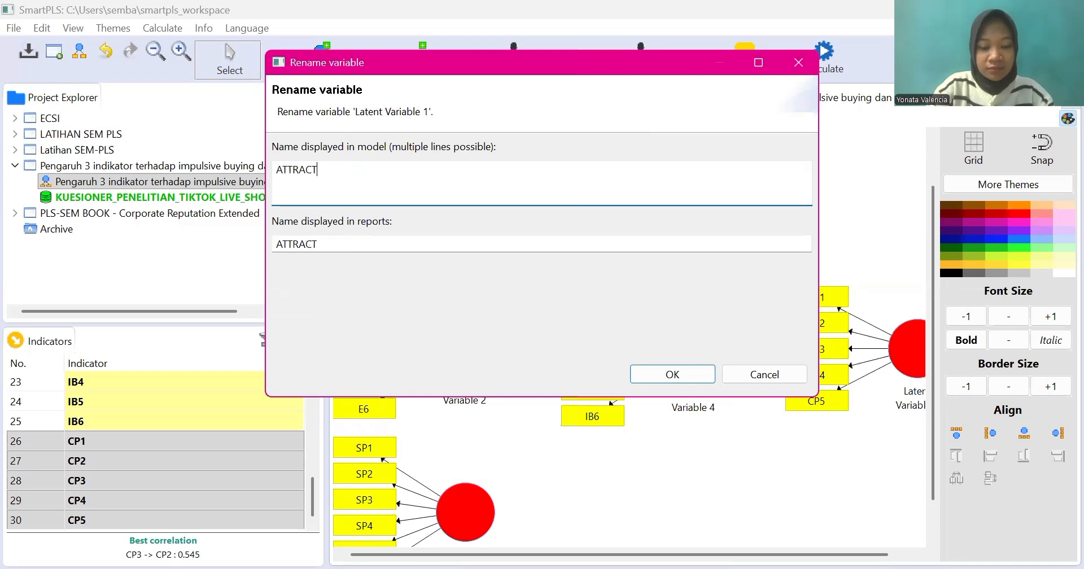
{"action": "type", "text": "IVENESS"}
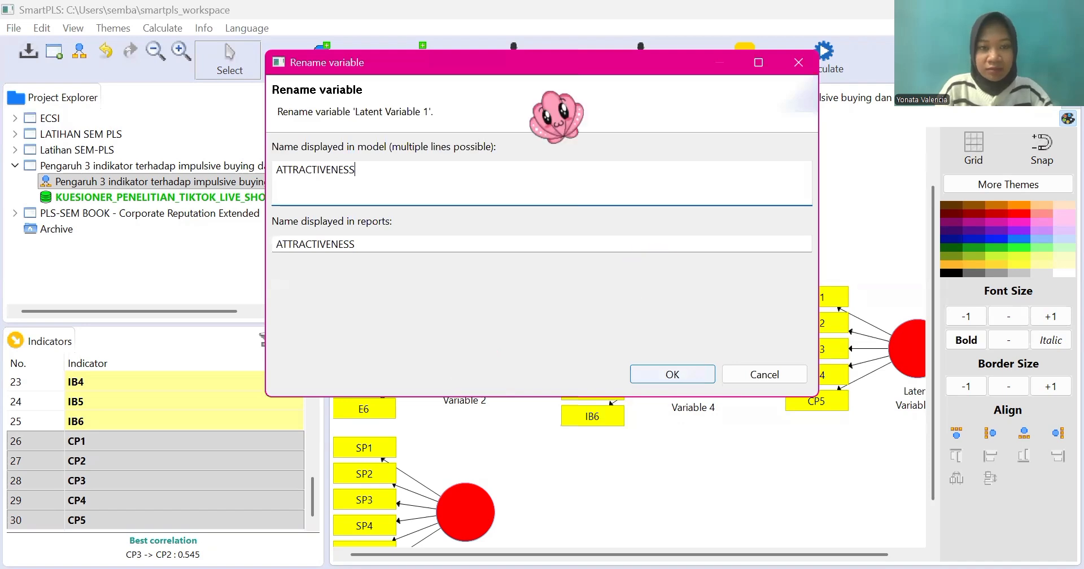
{"action": "key", "text": "Return"}
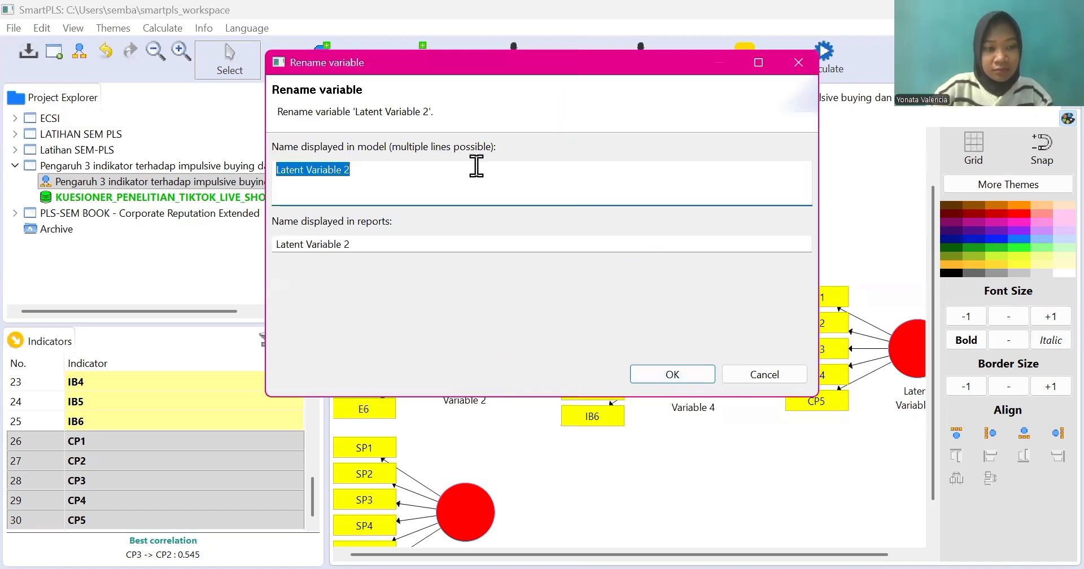
Step: Rename Latent Variable 2, measured by indicators E1 through E6, as ENJOYMENT
{"action": "key", "text": "BackSpace"}
{"action": "type", "text": "EN"}
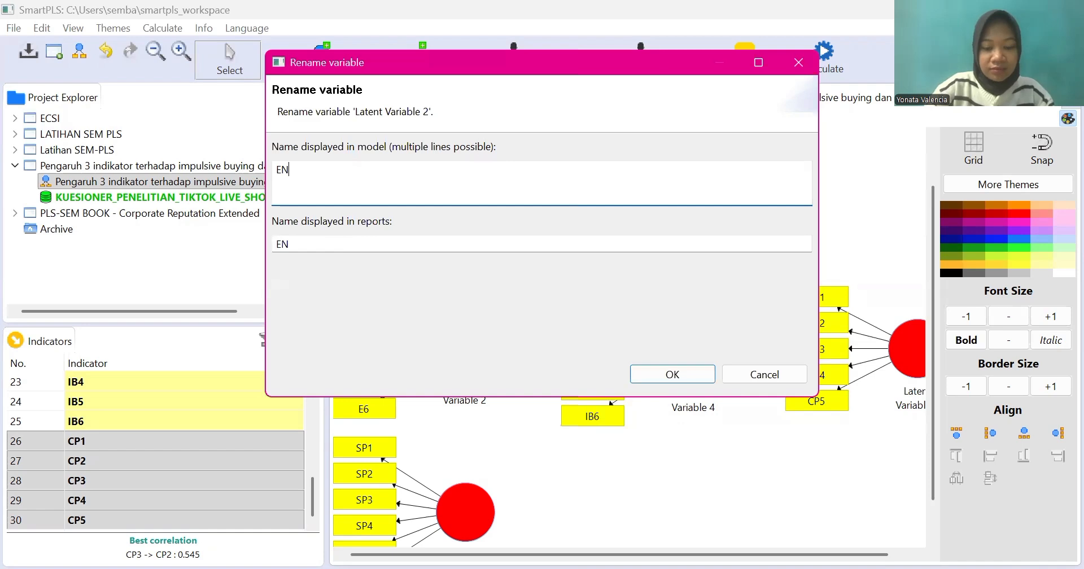
{"action": "type", "text": "JOYME"}
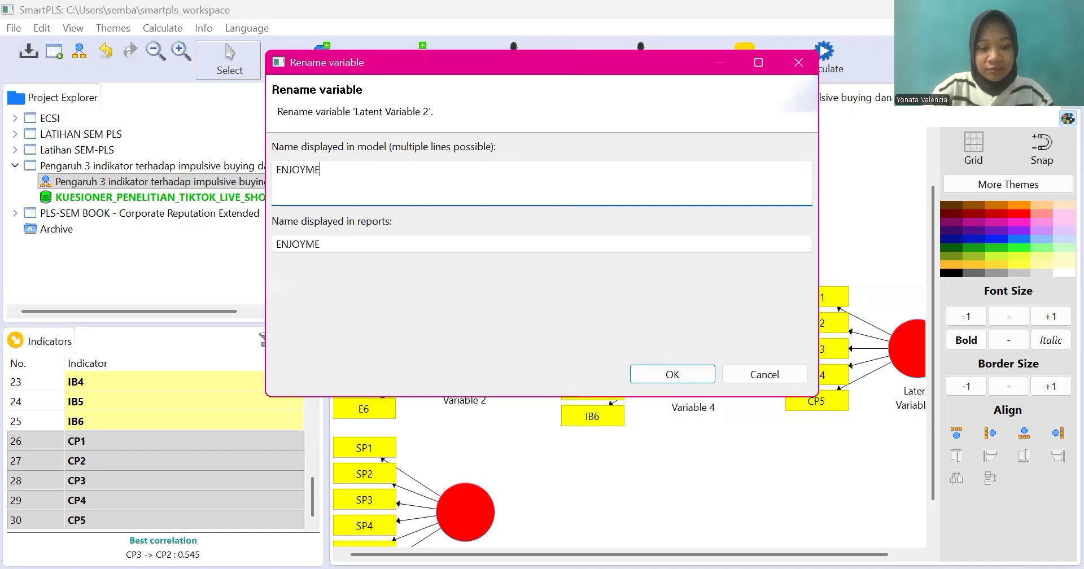
{"action": "type", "text": "NT"}
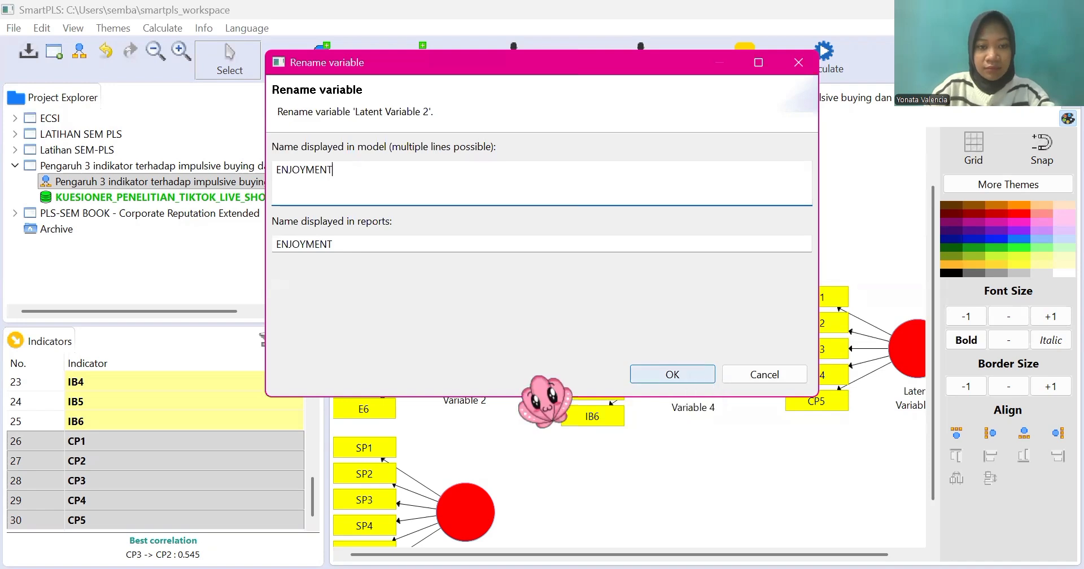
{"action": "key", "text": "Return"}
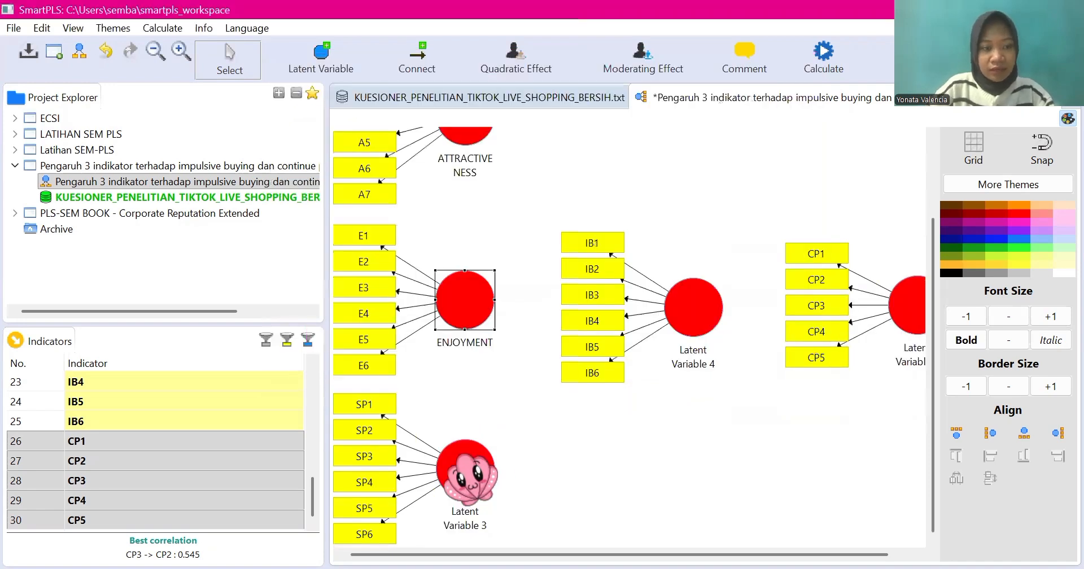
Step: Rename Latent Variable 3, measured by indicators SP1 through SP6, as SOCIAL PRESENCE
{"action": "left_click", "coordinate": [467, 469]}
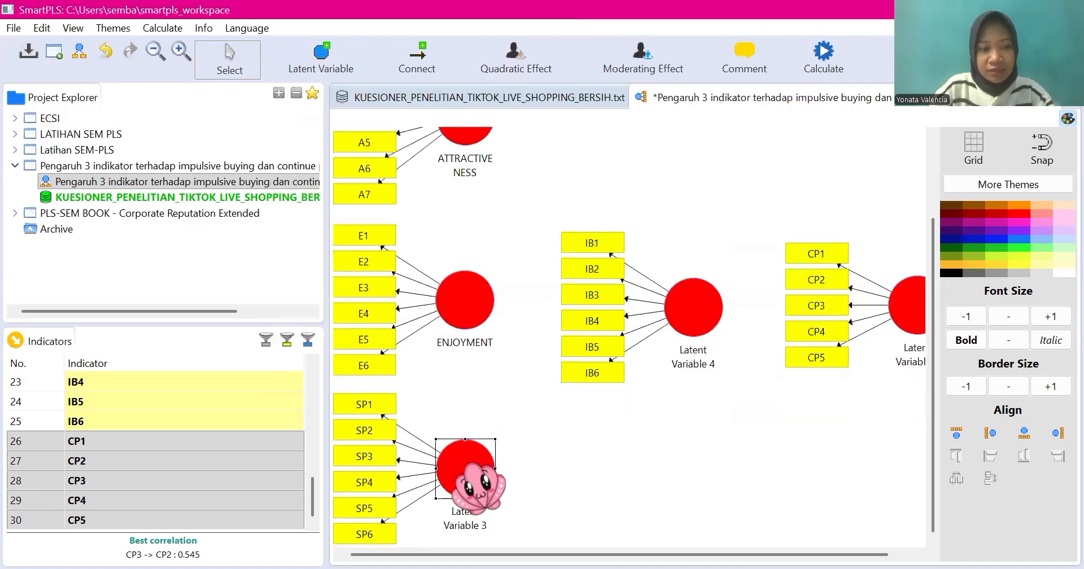
{"action": "right_click", "coordinate": [472, 467]}
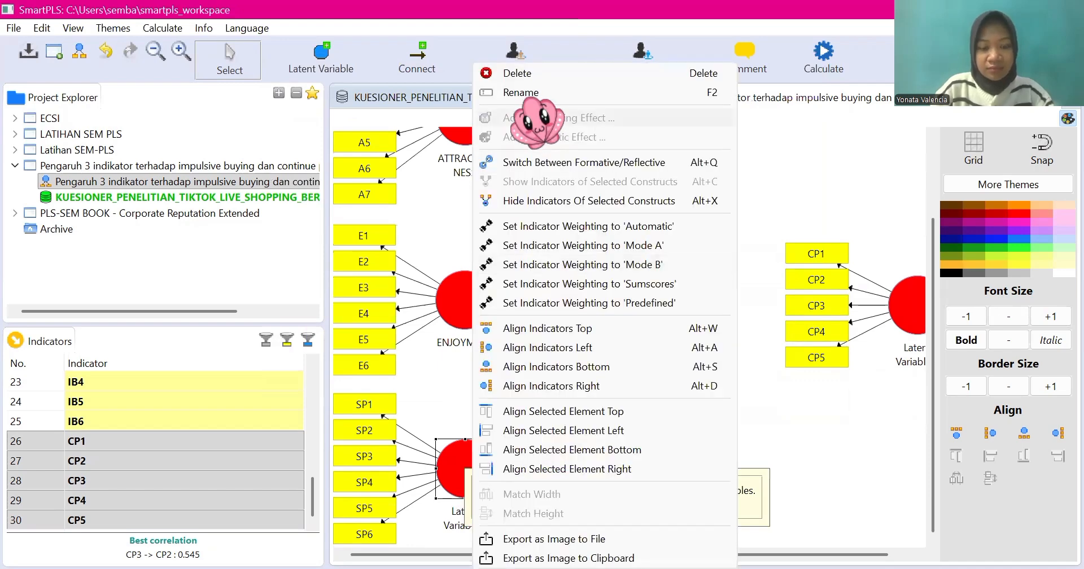
{"action": "key", "text": "F2"}
{"action": "type", "text": "S"}
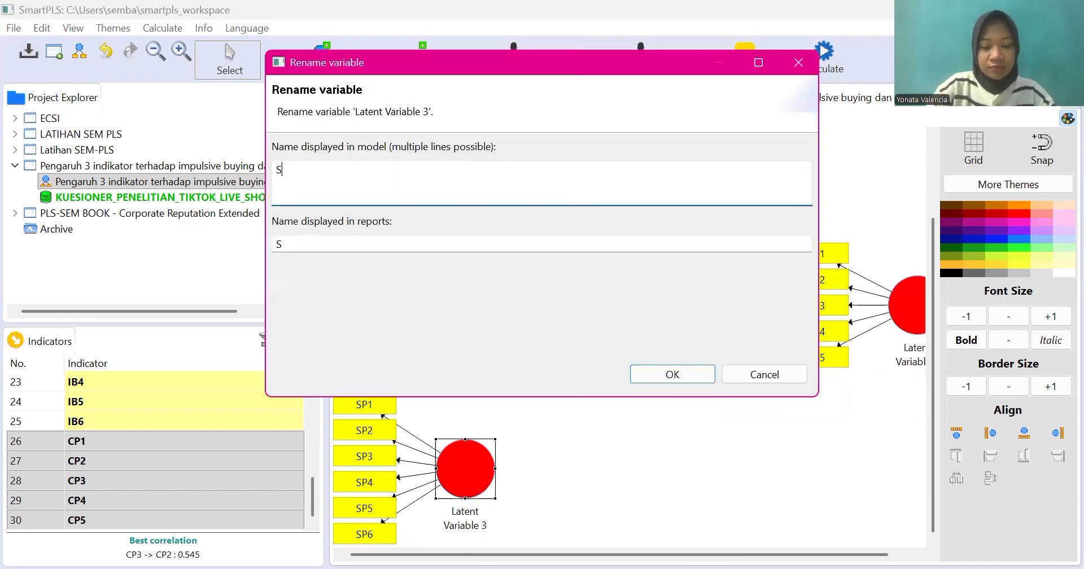
{"action": "type", "text": "OCIAL PRE"}
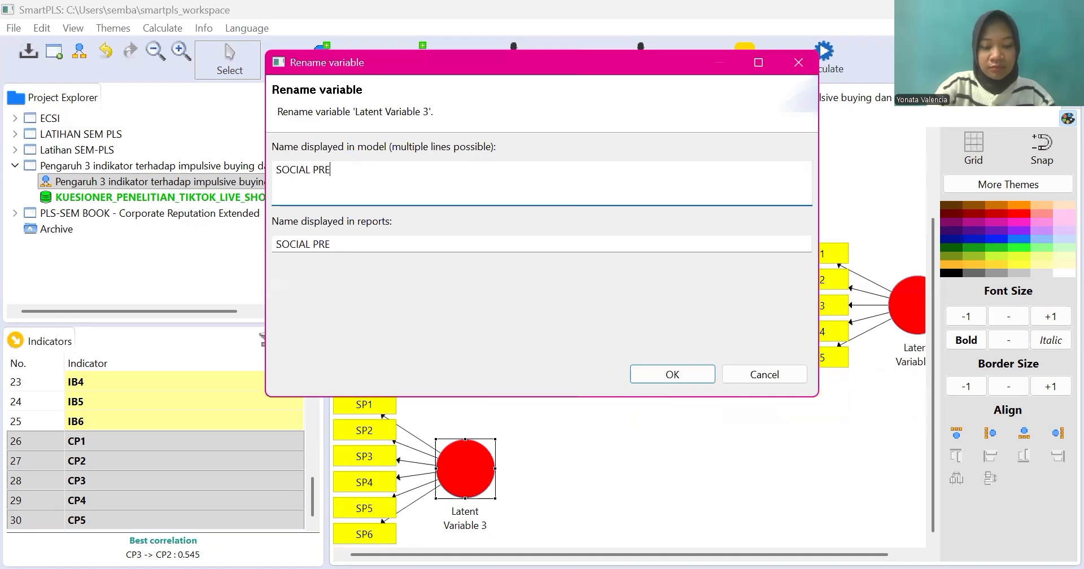
{"action": "type", "text": "SENCE"}
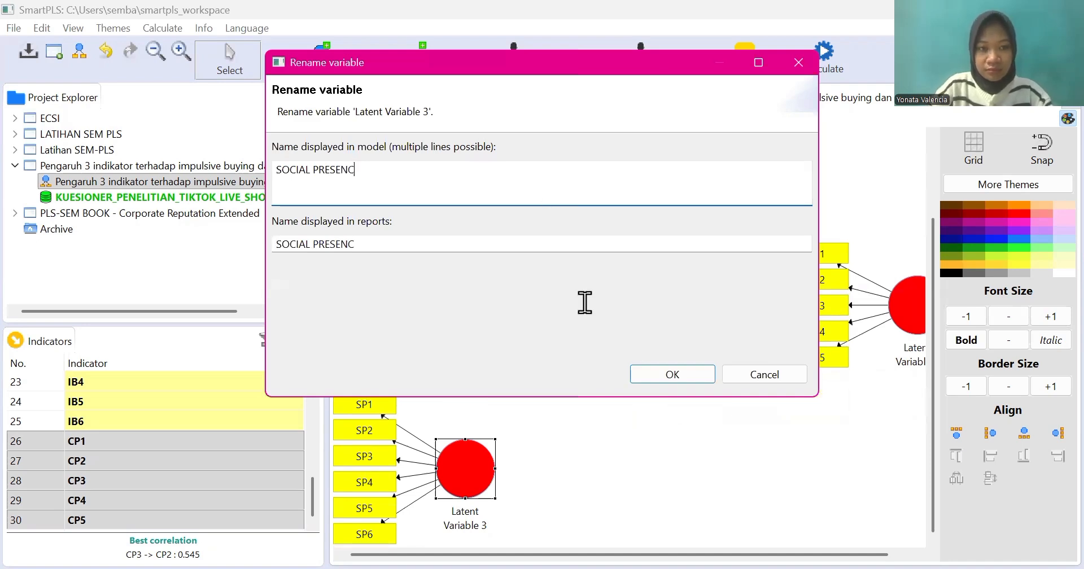
{"action": "left_click", "coordinate": [678, 373]}
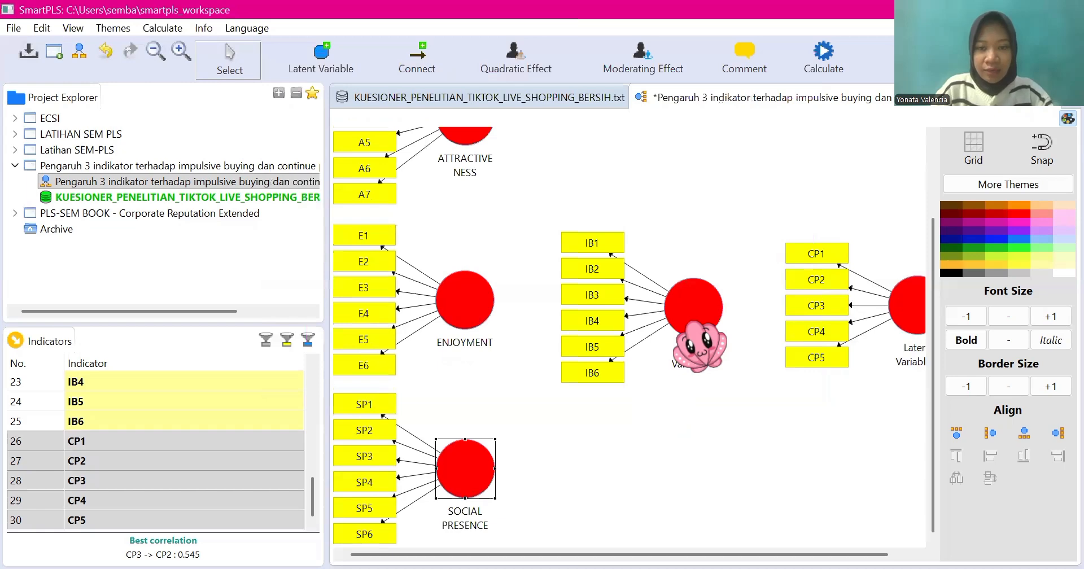
Step: Rename Latent Variable 4, measured by indicators IB1 through IB6, as IMPULSIVE BUYING
{"action": "right_click", "coordinate": [697, 339]}
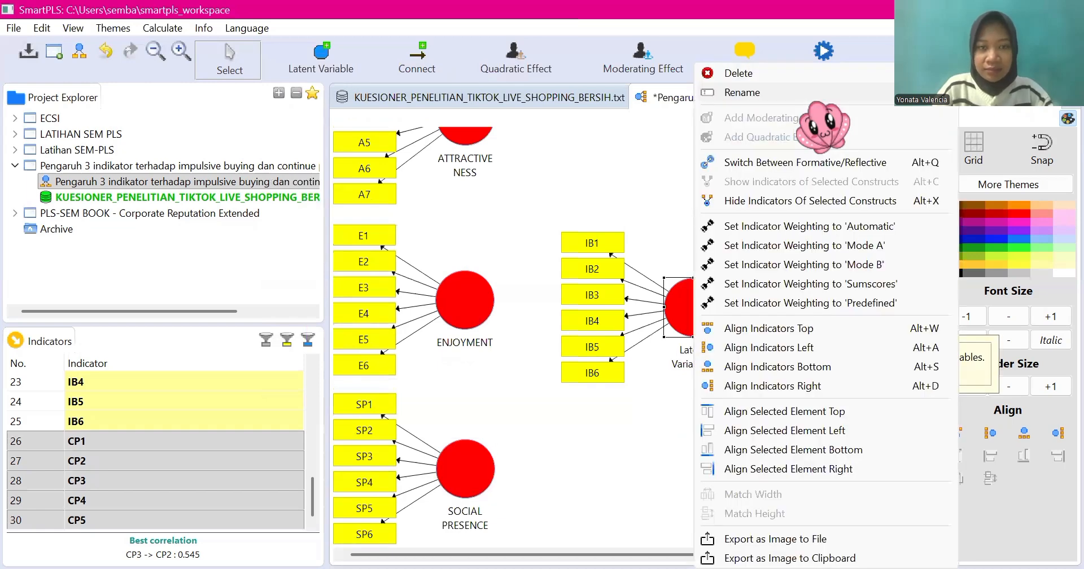
{"action": "left_click", "coordinate": [797, 100]}
{"action": "type", "text": "IM"}
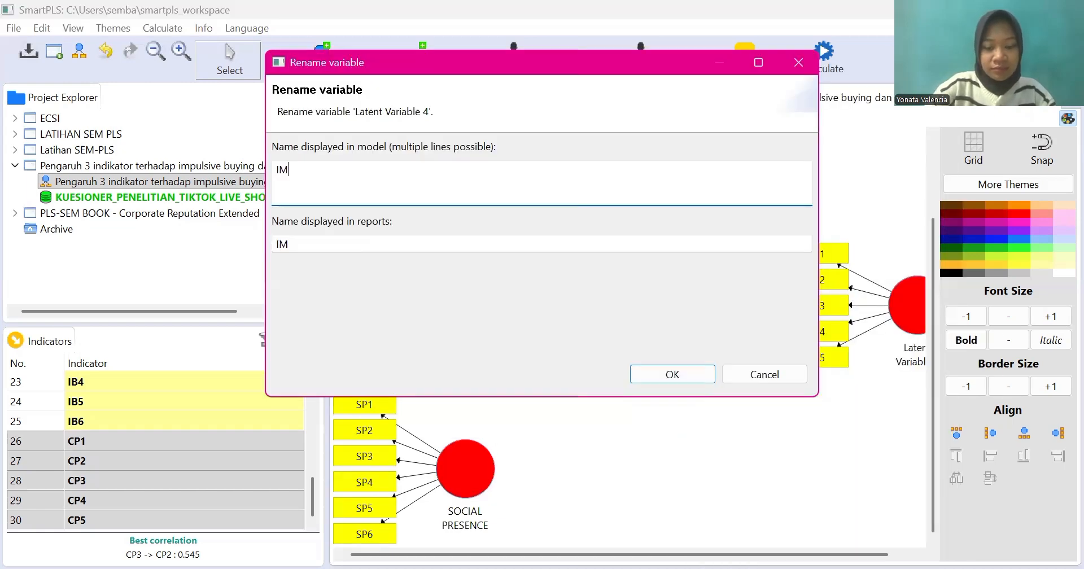
{"action": "type", "text": "PULSIVE "}
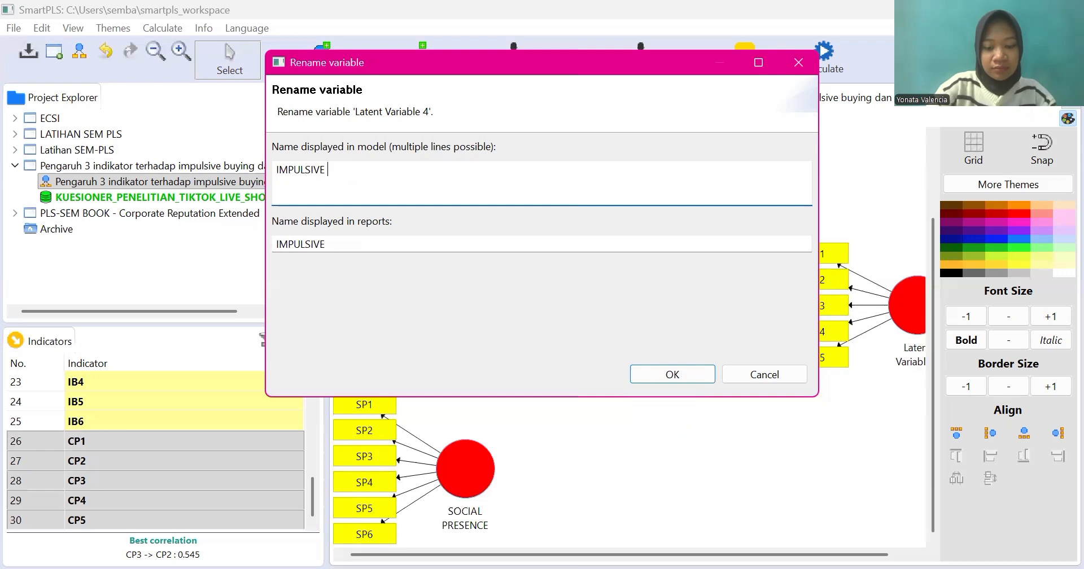
{"action": "type", "text": "BUYING"}
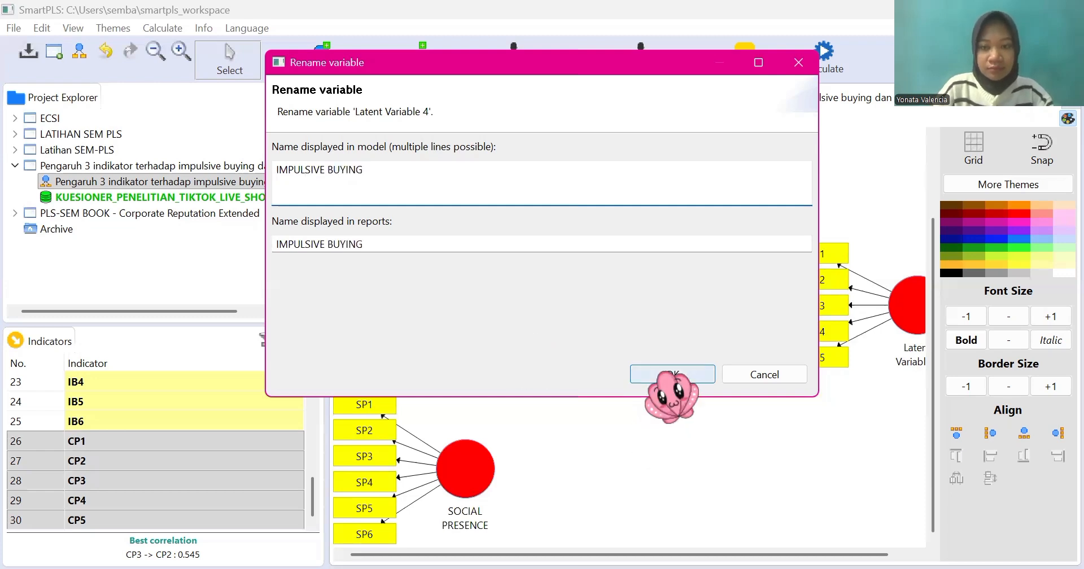
{"action": "key", "text": "Return"}
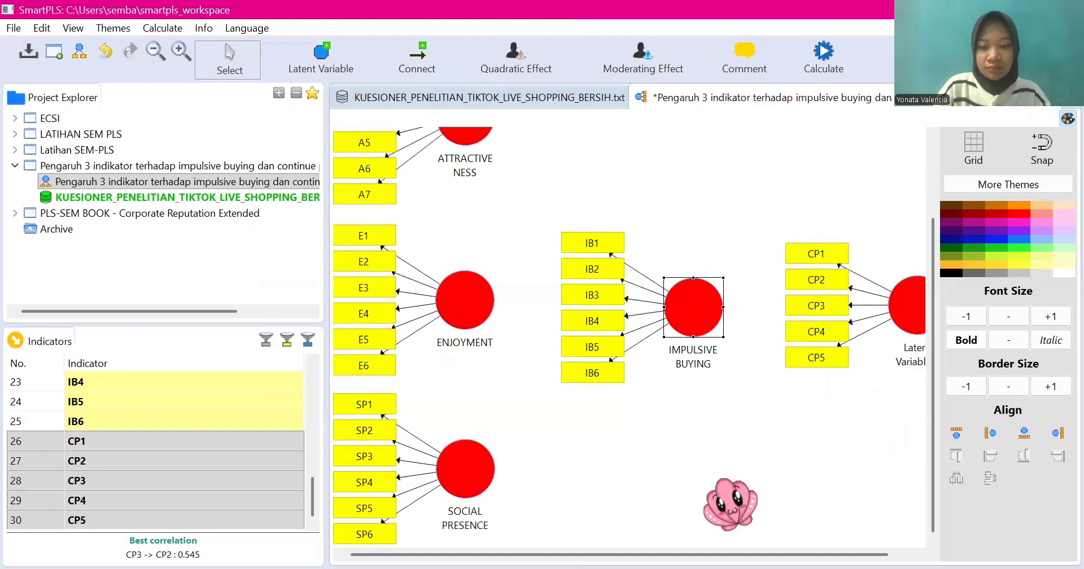
Step: Rename Latent Variable 5, measured by indicators CP1 through CP5, as CONTINUES PURCHASE INTENTION
{"action": "left_click", "coordinate": [912, 325]}
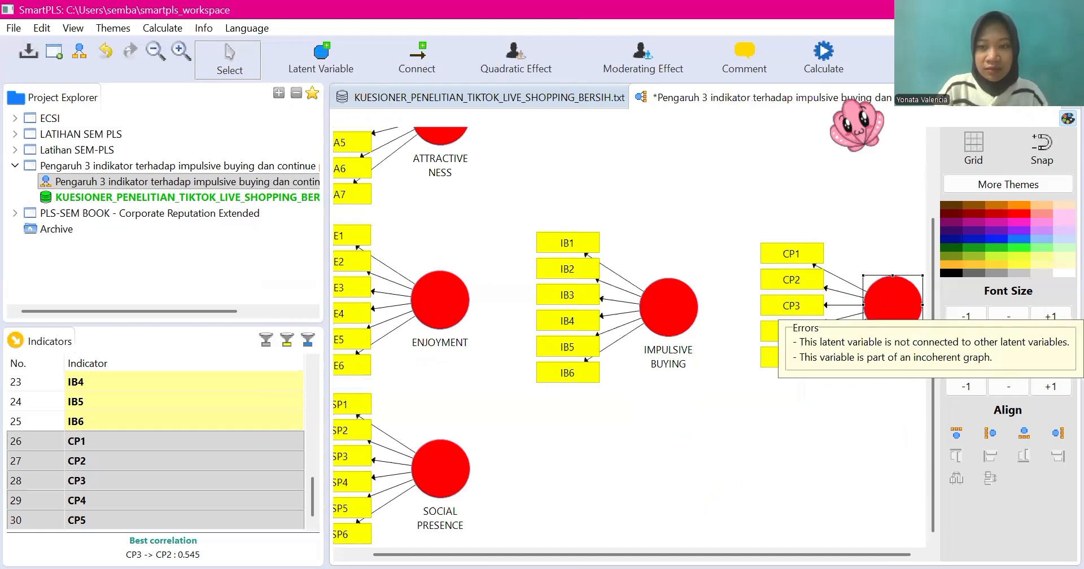
{"action": "right_click", "coordinate": [857, 125]}
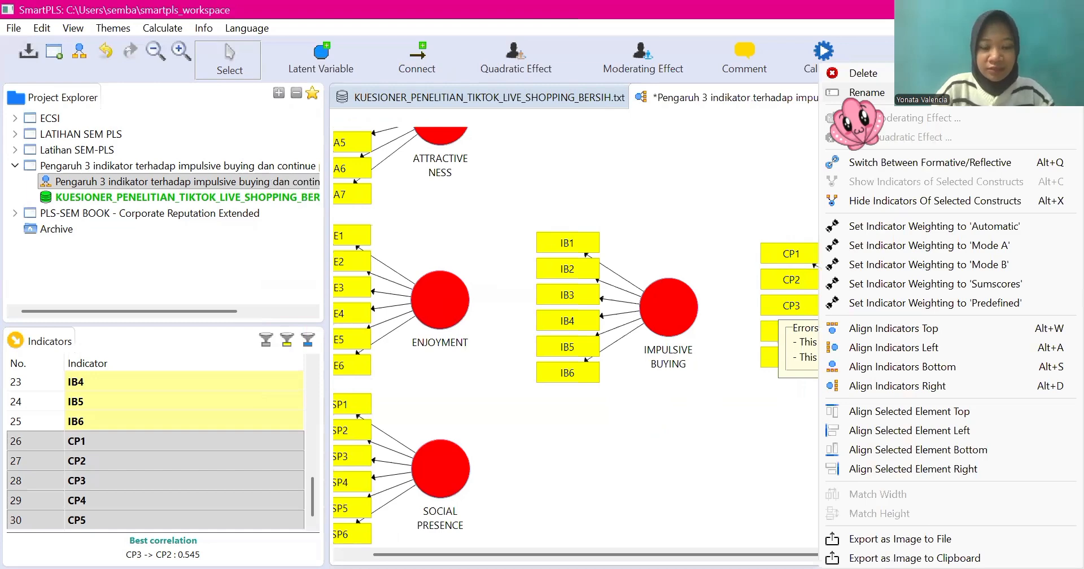
{"action": "left_click", "coordinate": [866, 92]}
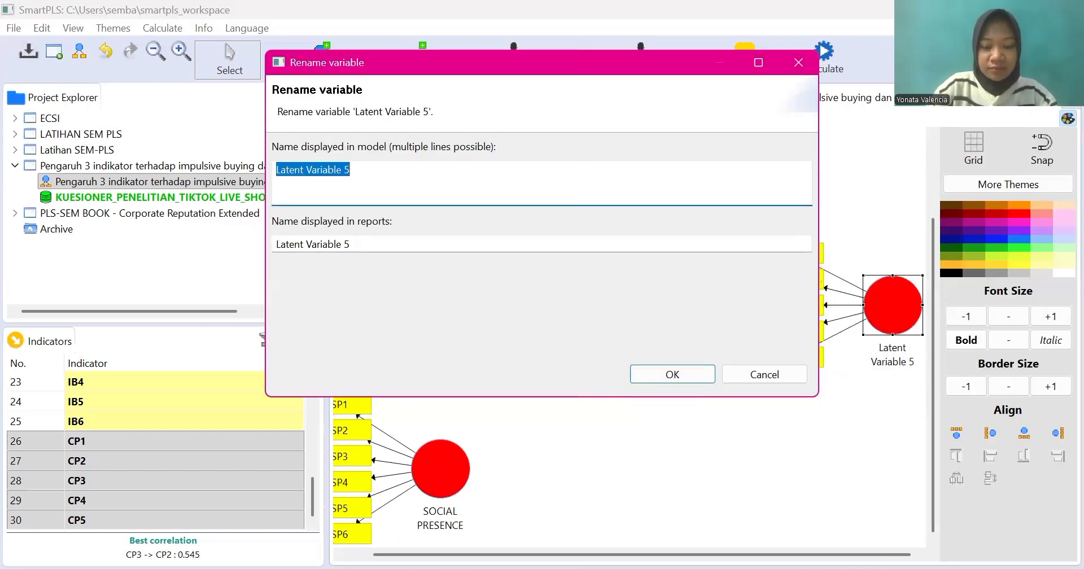
{"action": "type", "text": "CONTINUE"}
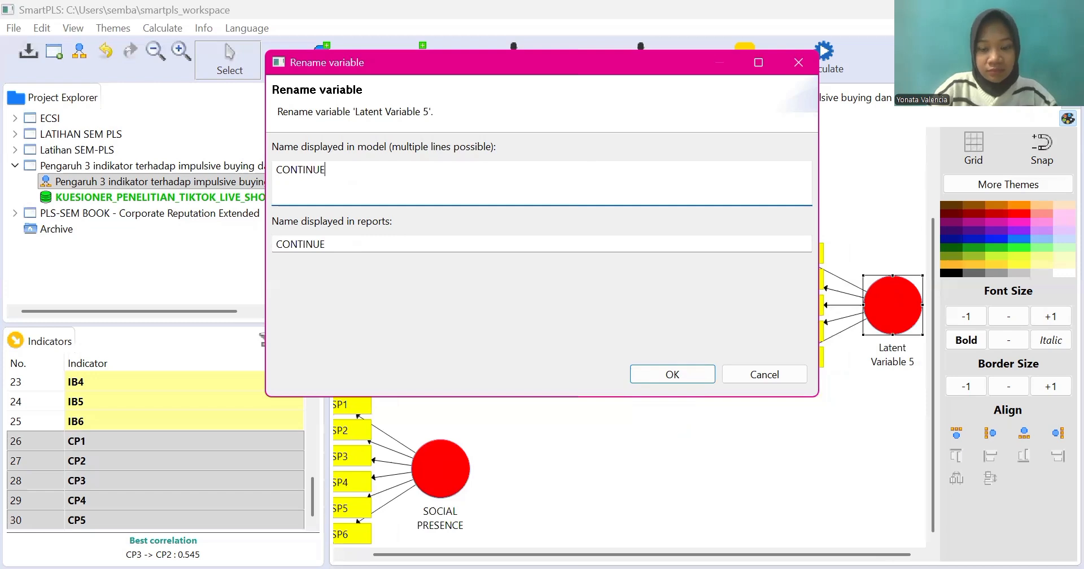
{"action": "type", "text": "S PUR"}
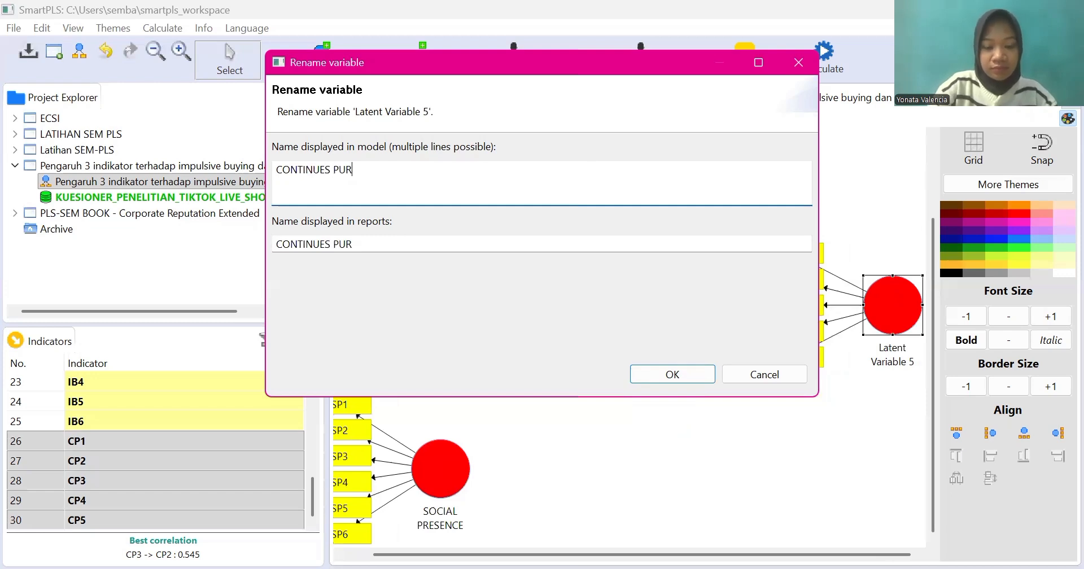
{"action": "type", "text": "CHASE "}
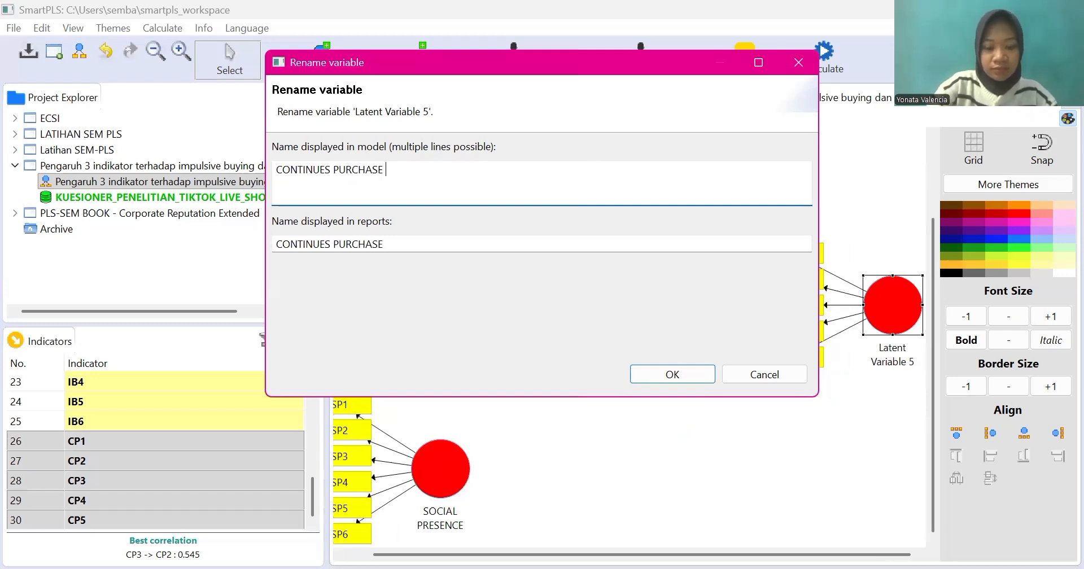
{"action": "type", "text": "INTENT"}
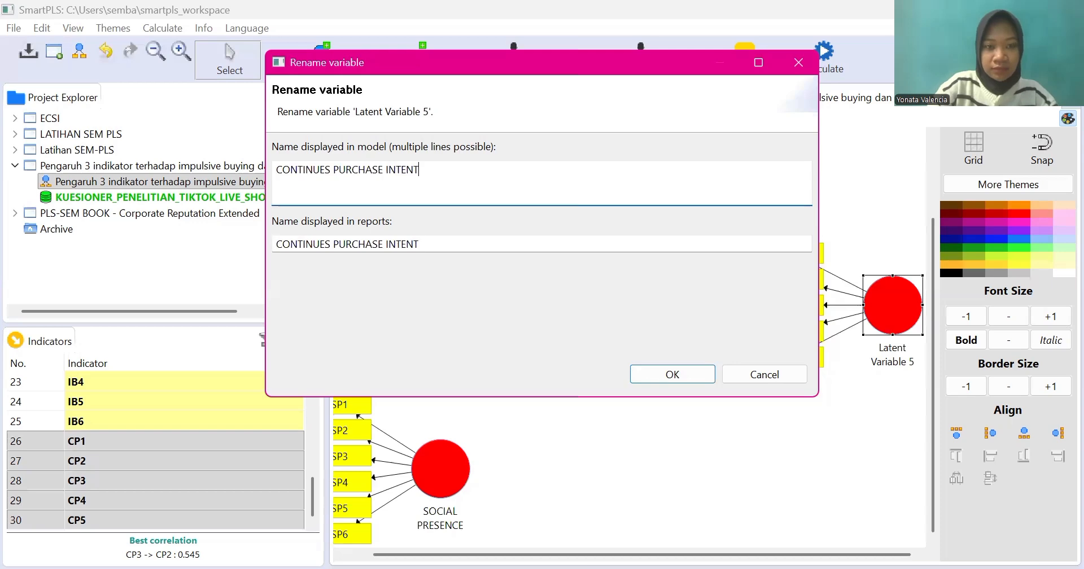
{"action": "type", "text": "ION"}
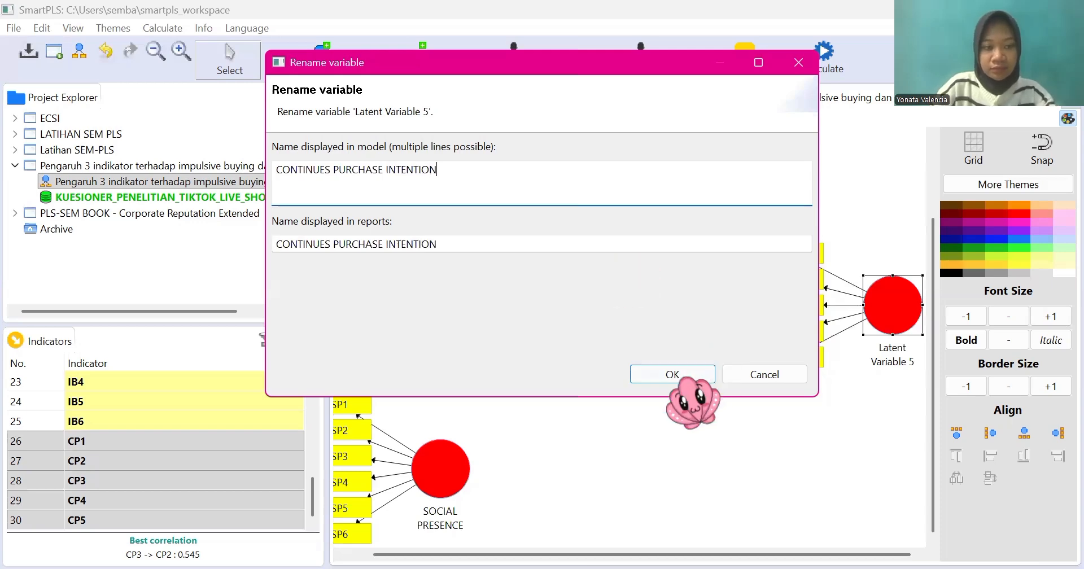
{"action": "left_click", "coordinate": [675, 375]}
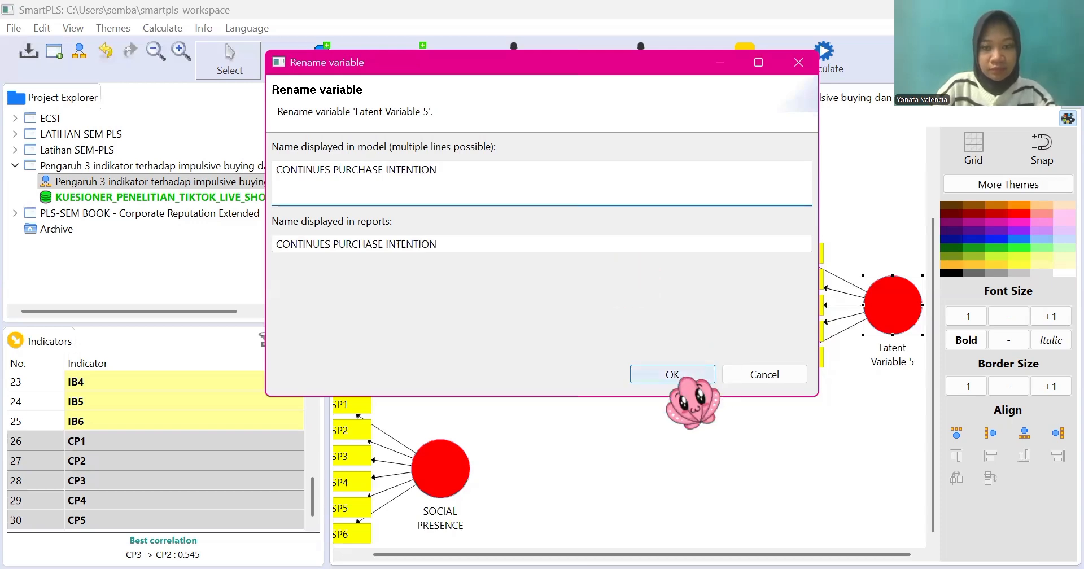
Step: Confirm the name CONTINUES PURCHASE INTENTION and connect ATTRACTIVENESS to IMPULSIVE BUYING with a path
{"action": "left_click", "coordinate": [672, 374]}
{"action": "scroll", "coordinate": [693, 402], "scroll_direction": "down", "scroll_amount": 1}
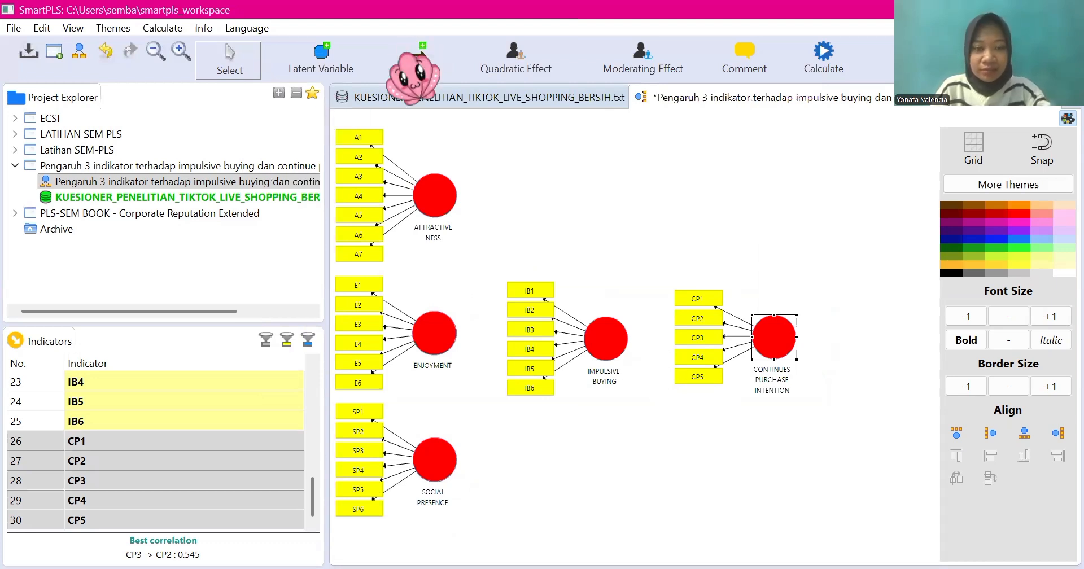
{"action": "left_click", "coordinate": [424, 54]}
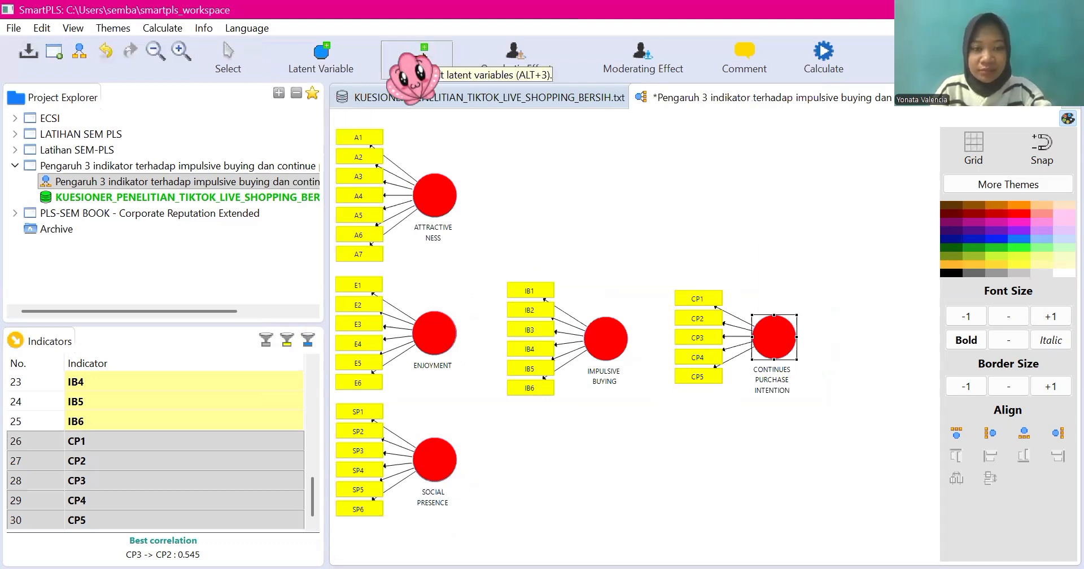
{"action": "left_click", "coordinate": [425, 203]}
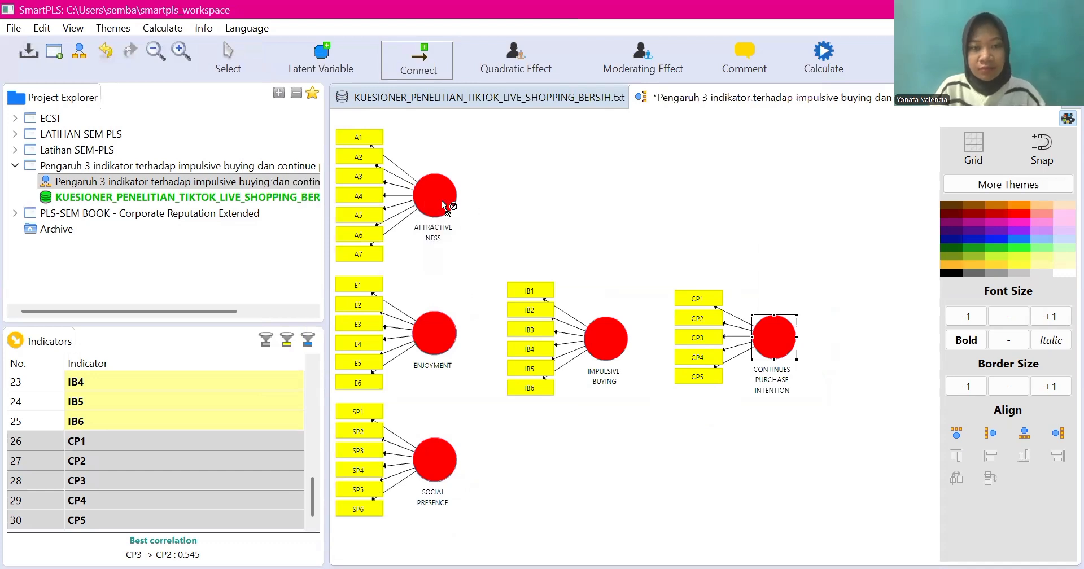
{"action": "left_click", "coordinate": [614, 326]}
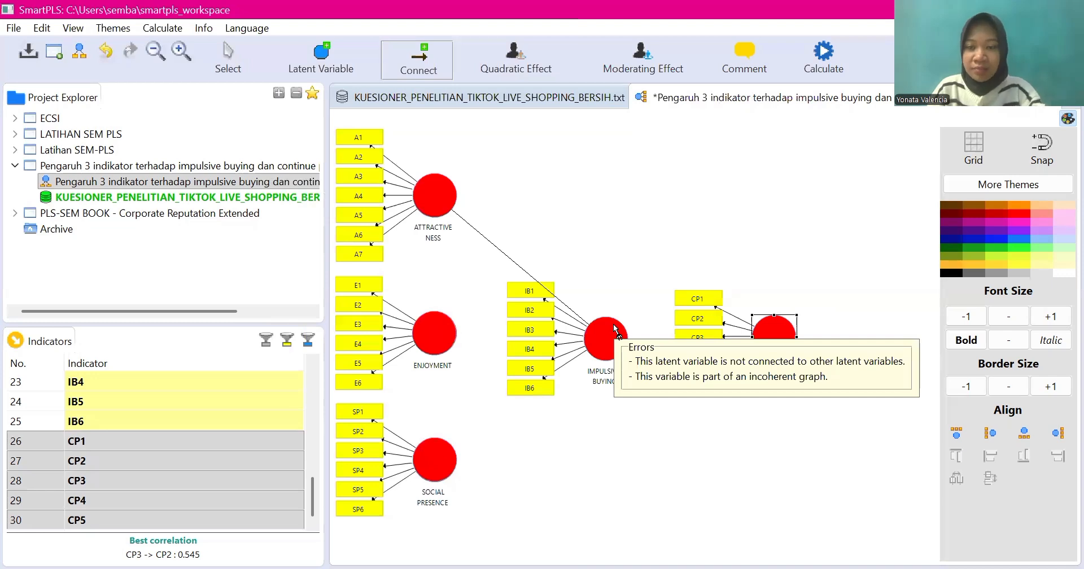
Step: Connect ENJOYMENT and SOCIAL PRESENCE to IMPULSIVE BUYING, and IMPULSIVE BUYING to CONTINUES PURCHASE INTENTION
{"action": "left_click", "coordinate": [437, 335]}
{"action": "left_click", "coordinate": [605, 337]}
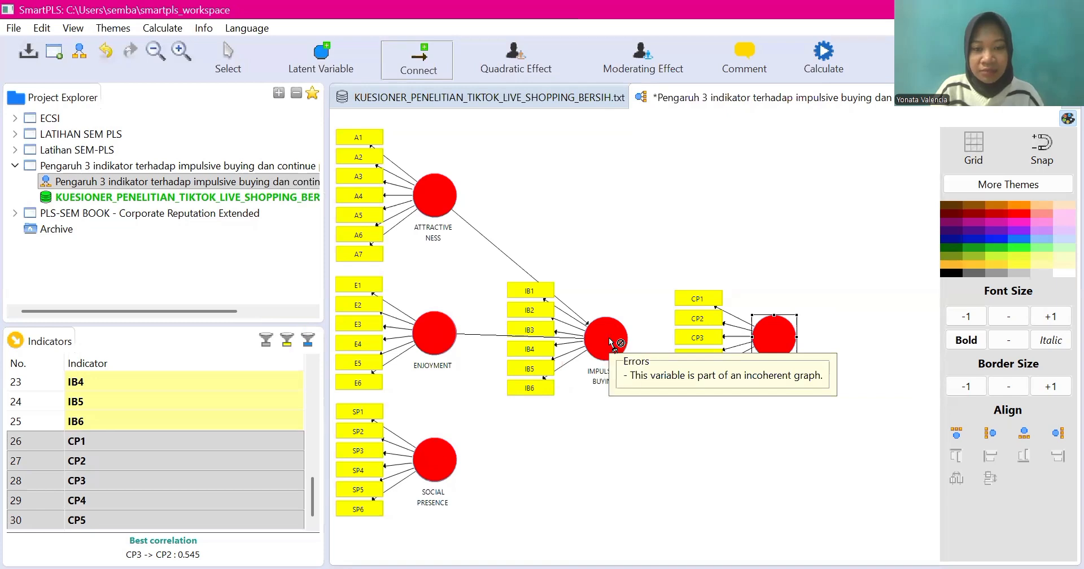
{"action": "left_click", "coordinate": [609, 338]}
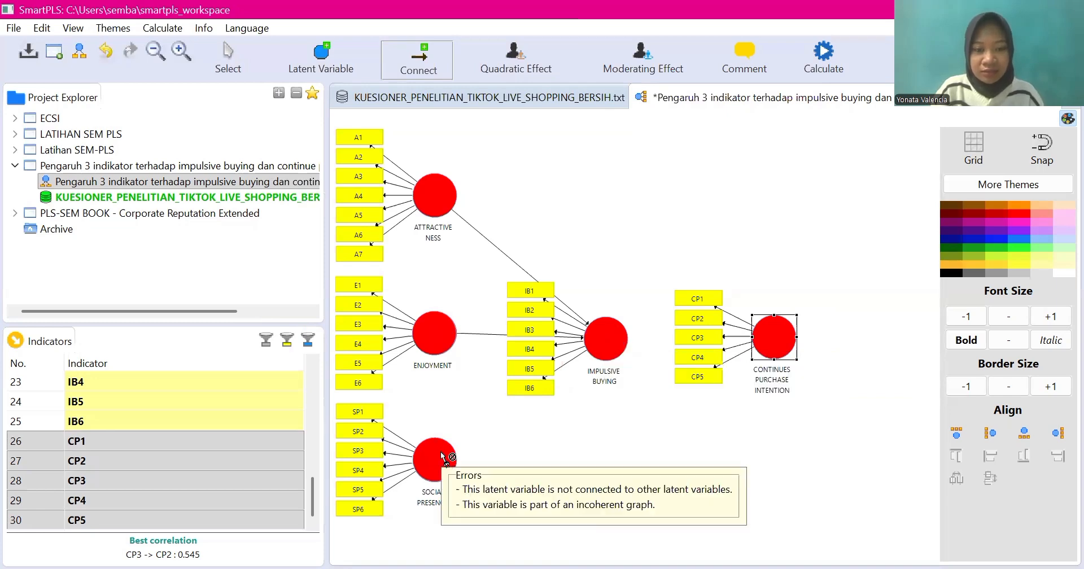
{"action": "left_click_drag", "start_coordinate": [442, 457], "coordinate": [623, 350]}
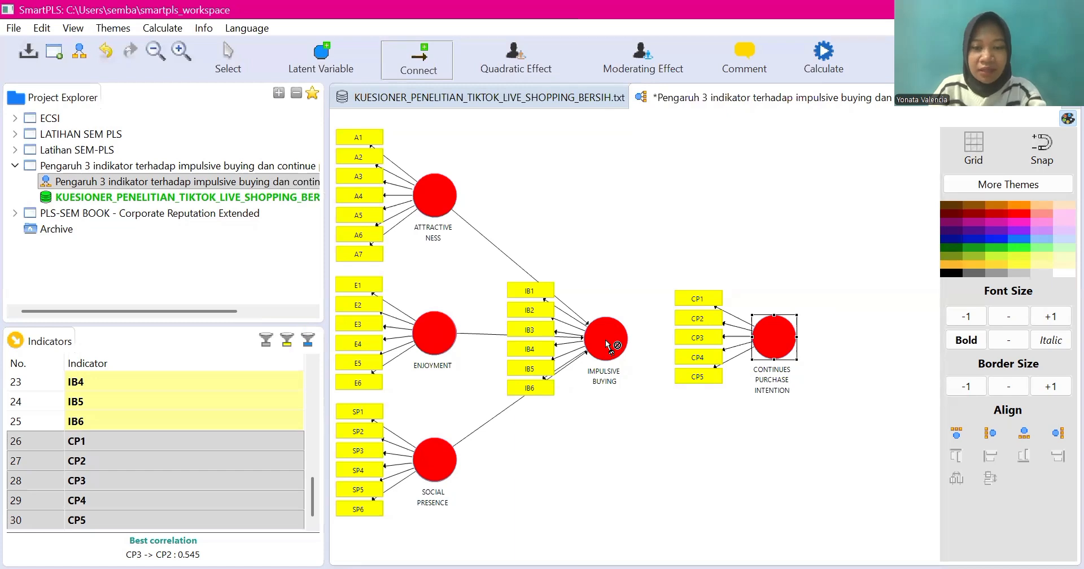
{"action": "left_click_drag", "start_coordinate": [609, 344], "coordinate": [779, 343]}
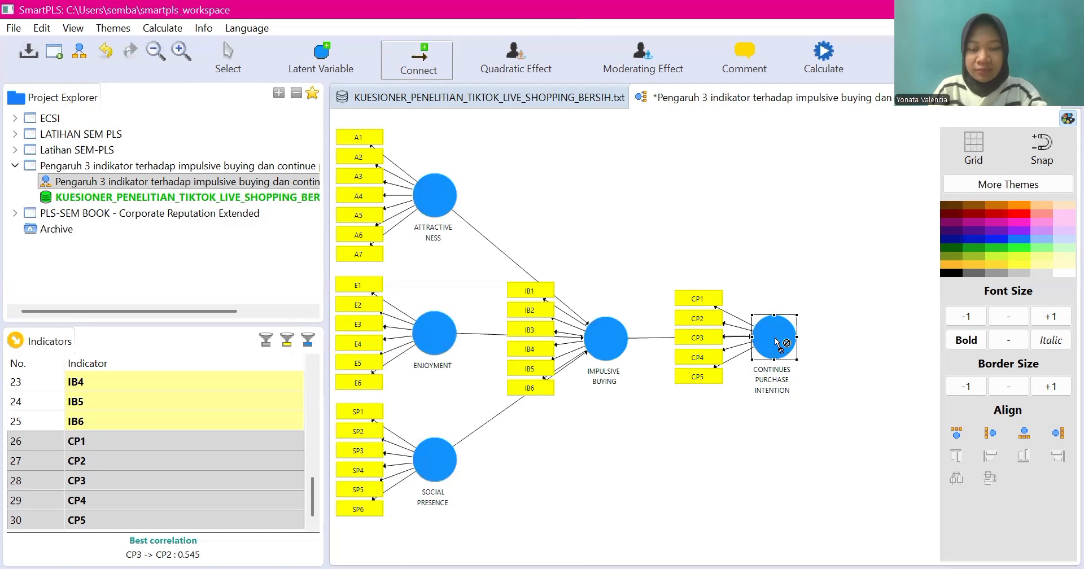
{"action": "left_click", "coordinate": [229, 57]}
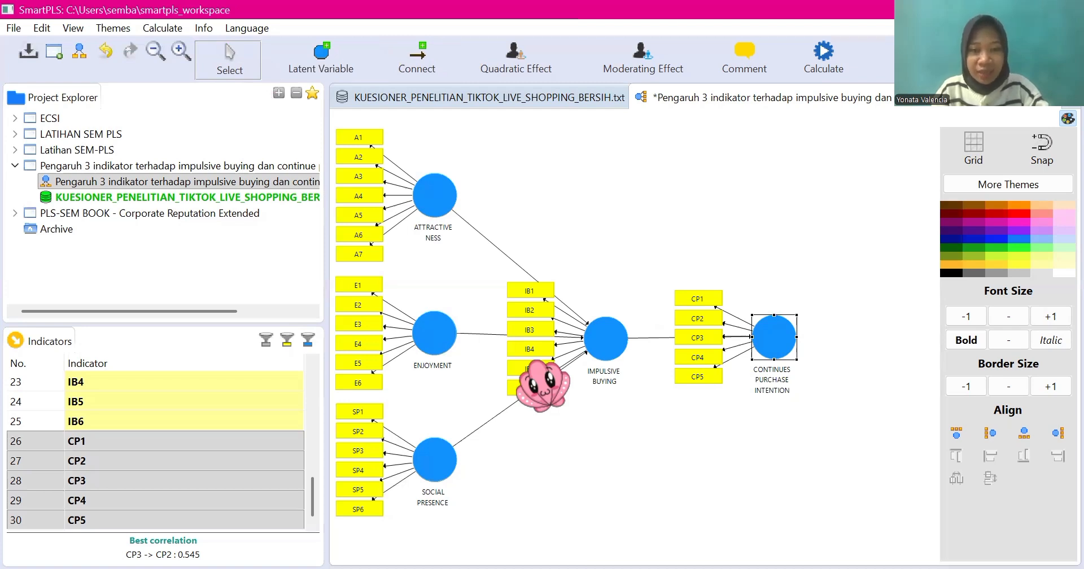
Step: Run the PLS Algorithm on the path model with its existing settings and produce the full report
{"action": "left_click", "coordinate": [822, 61]}
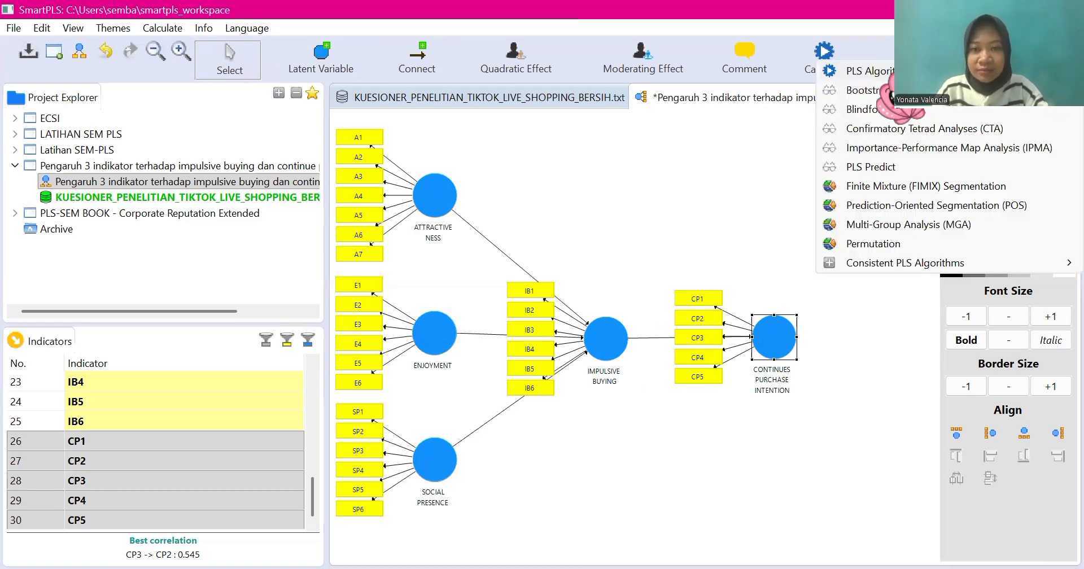
{"action": "left_click", "coordinate": [882, 72]}
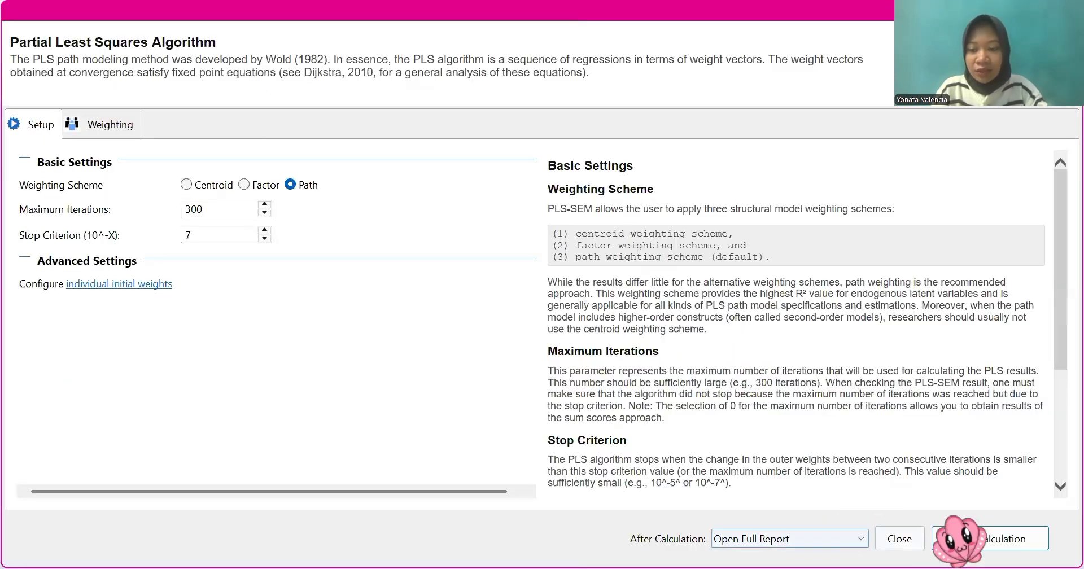
{"action": "left_click", "coordinate": [960, 539]}
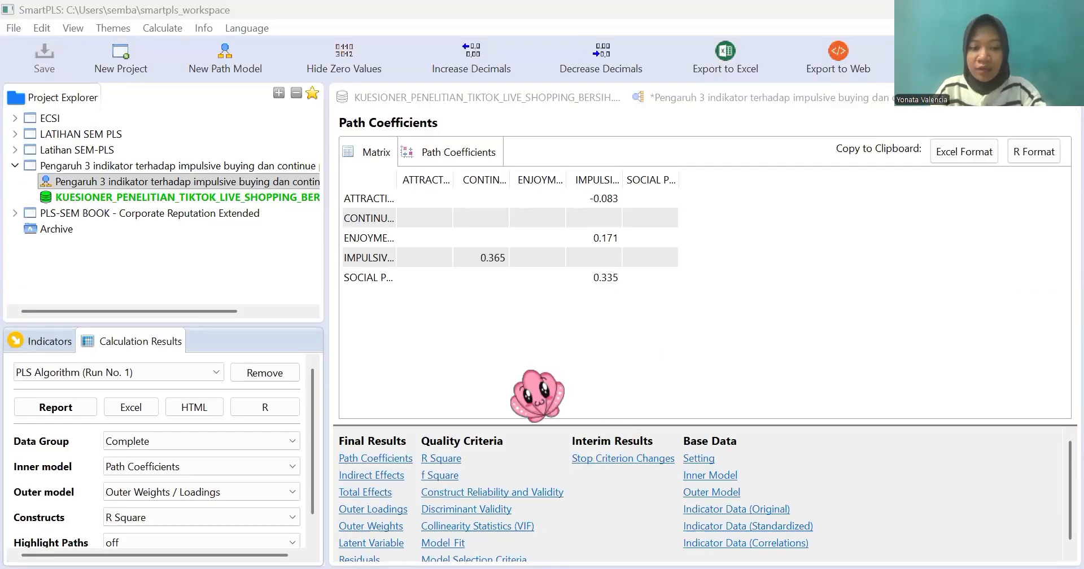
Step: Examine the outer loadings of all indicators in the PLS Algorithm report
{"action": "left_click", "coordinate": [395, 510]}
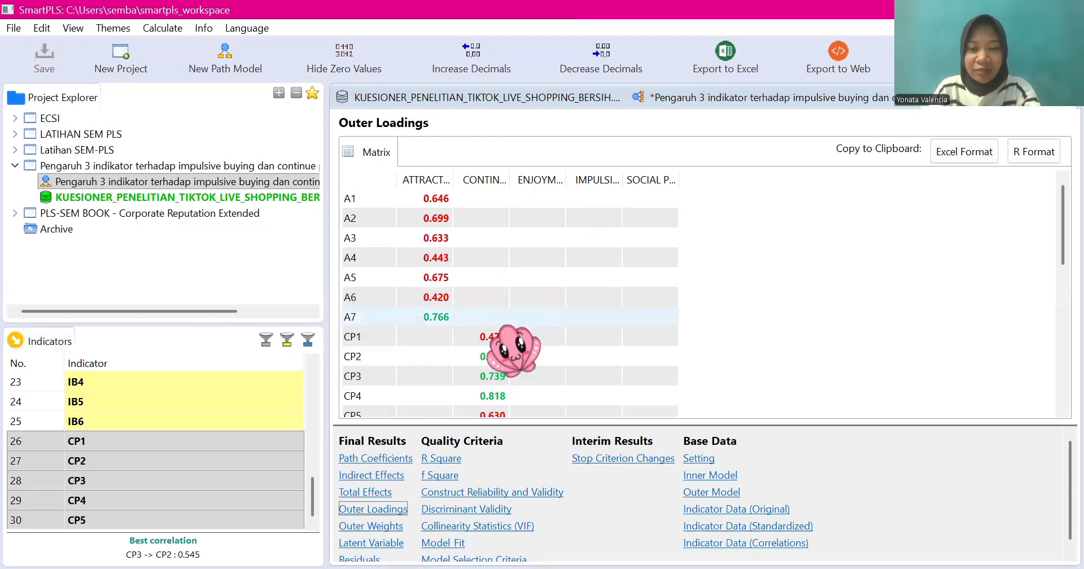
{"action": "scroll", "coordinate": [512, 350], "scroll_direction": "down", "scroll_amount": 3}
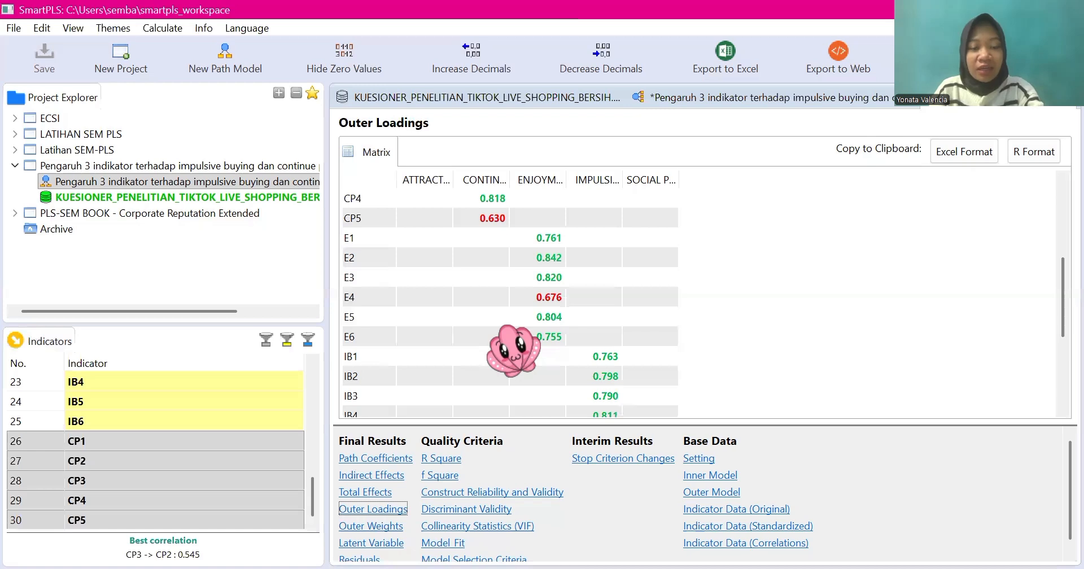
{"action": "scroll", "coordinate": [513, 350], "scroll_direction": "up", "scroll_amount": 3}
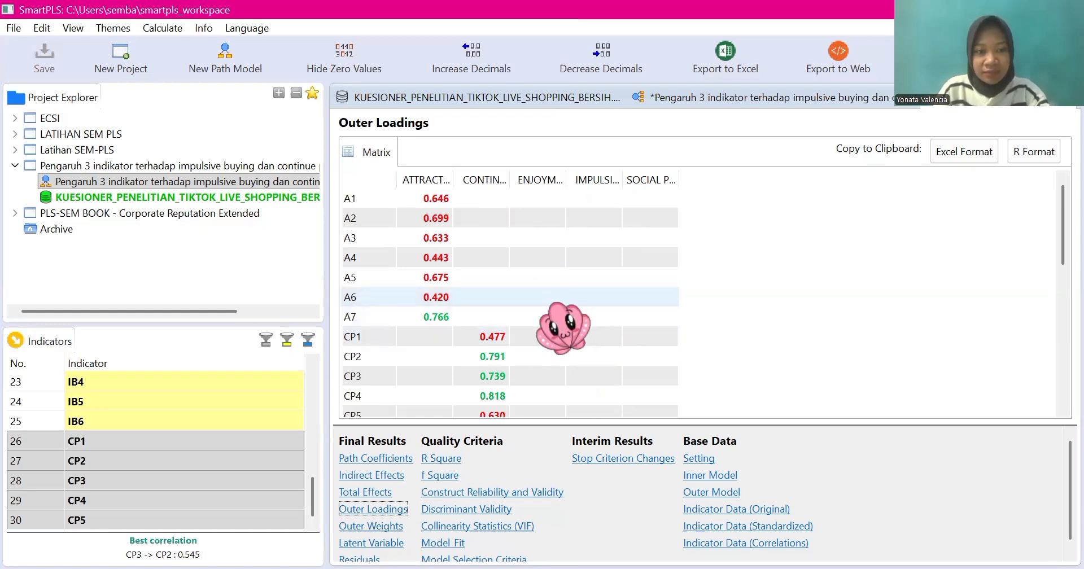
{"action": "scroll", "coordinate": [573, 316], "scroll_direction": "down", "scroll_amount": 10}
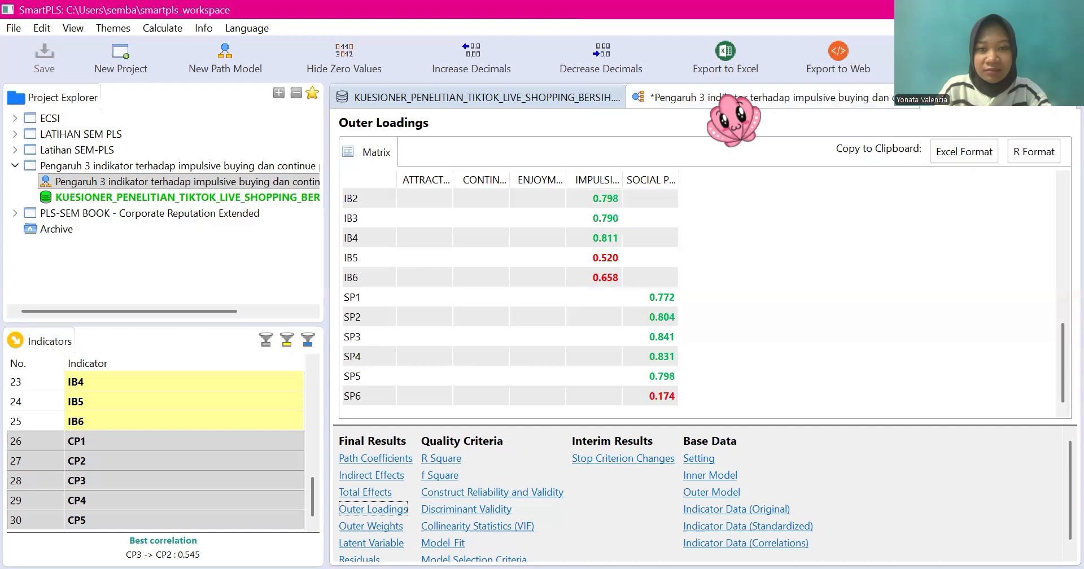
Step: Delete indicator SP6 from SOCIAL PRESENCE and rerun the PLS Algorithm
{"action": "left_click", "coordinate": [728, 98]}
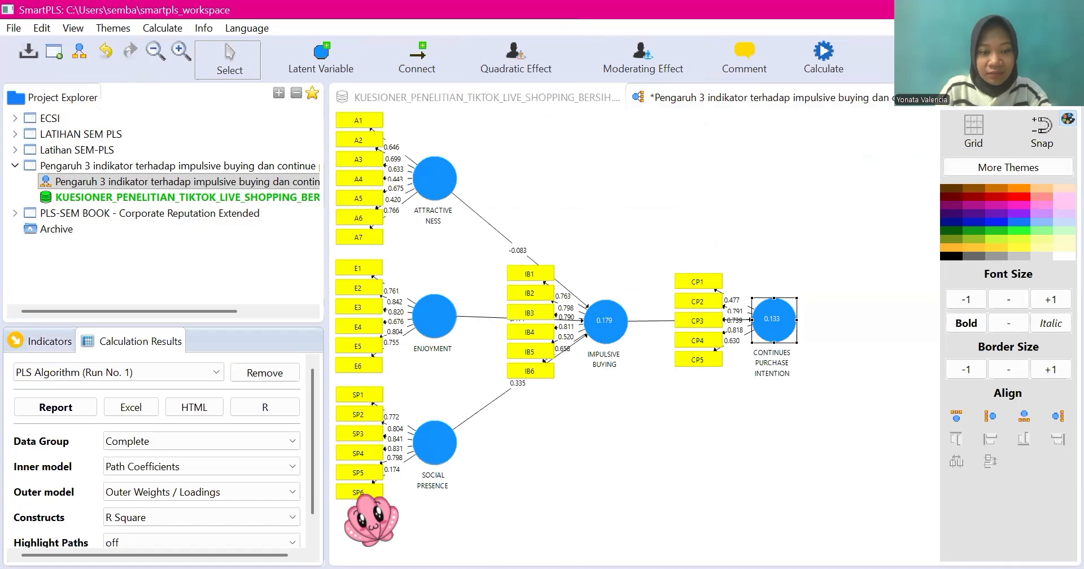
{"action": "left_click", "coordinate": [356, 496]}
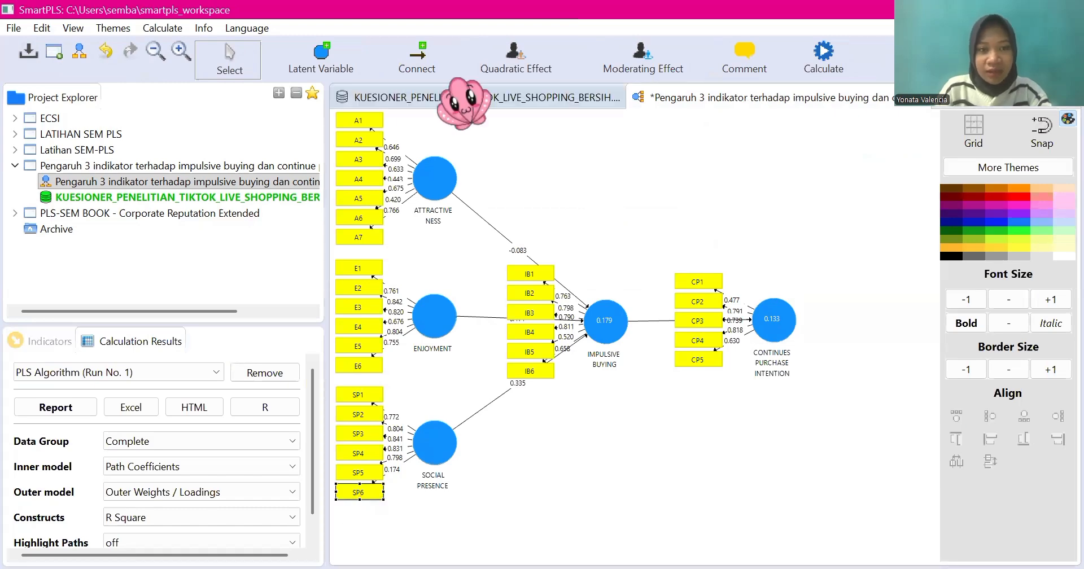
{"action": "right_click", "coordinate": [366, 495]}
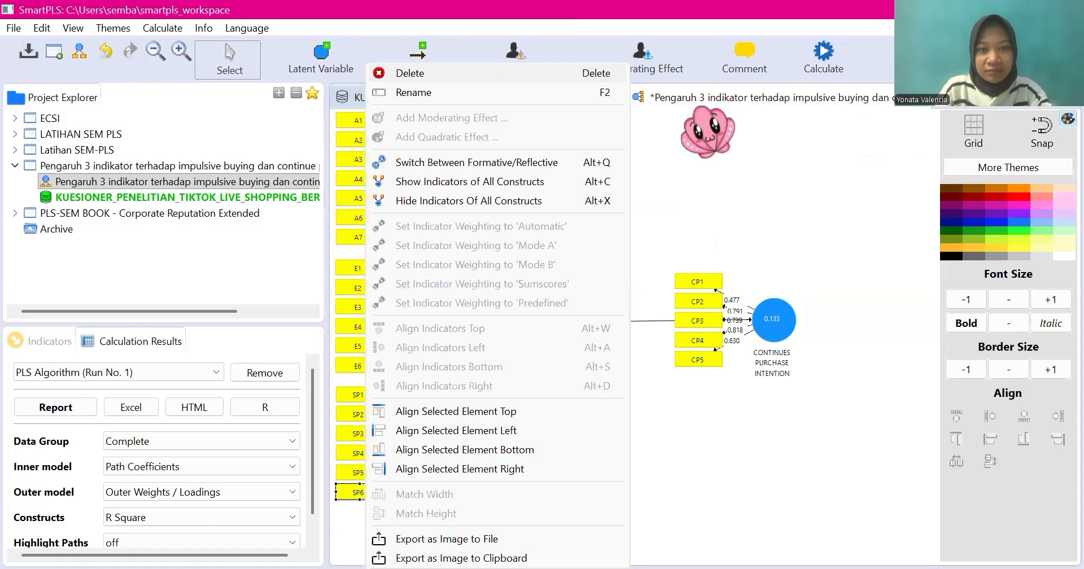
{"action": "key", "text": "Delete"}
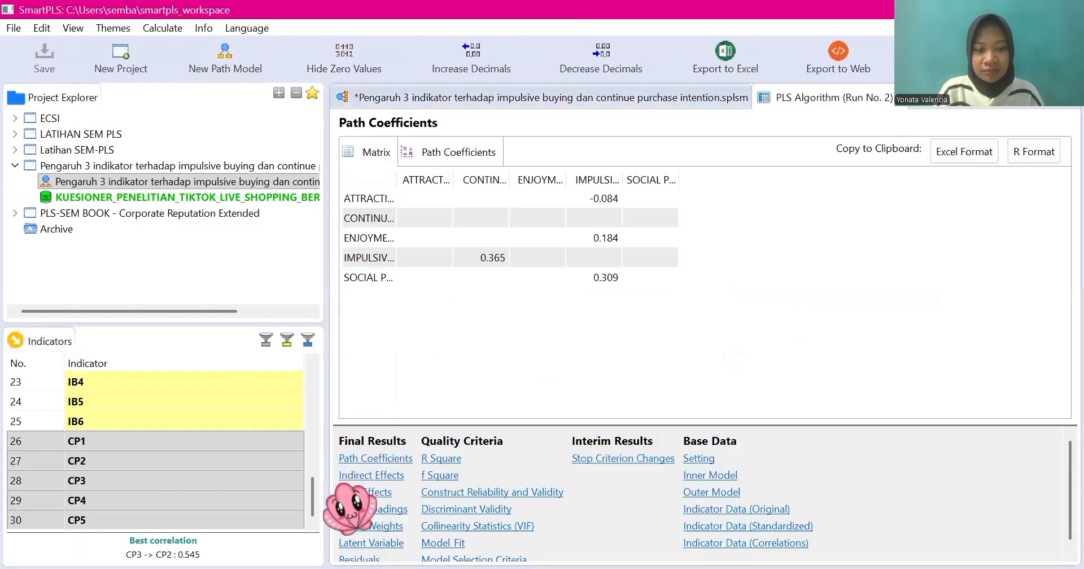
Step: Examine the outer loadings of the model recalculated without SP6
{"action": "left_click", "coordinate": [353, 509]}
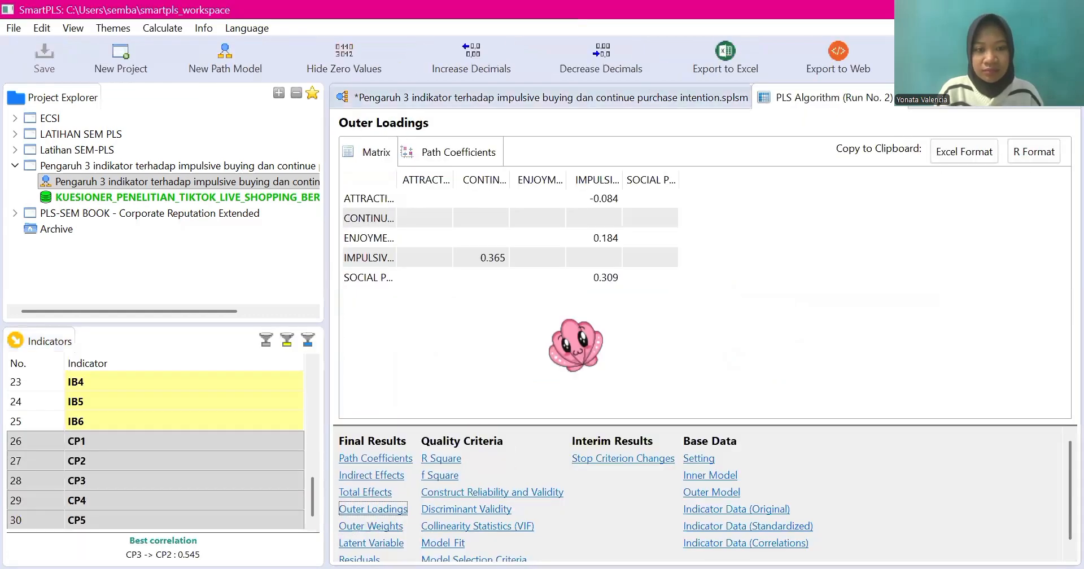
{"action": "scroll", "coordinate": [576, 345], "scroll_direction": "down", "scroll_amount": 5}
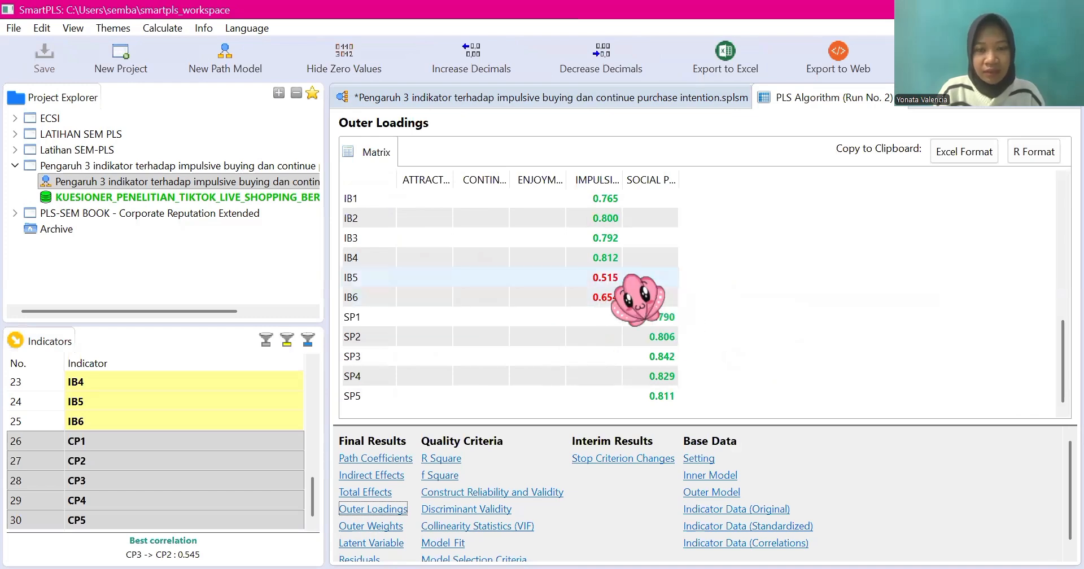
{"action": "scroll", "coordinate": [638, 296], "scroll_direction": "up", "scroll_amount": 5}
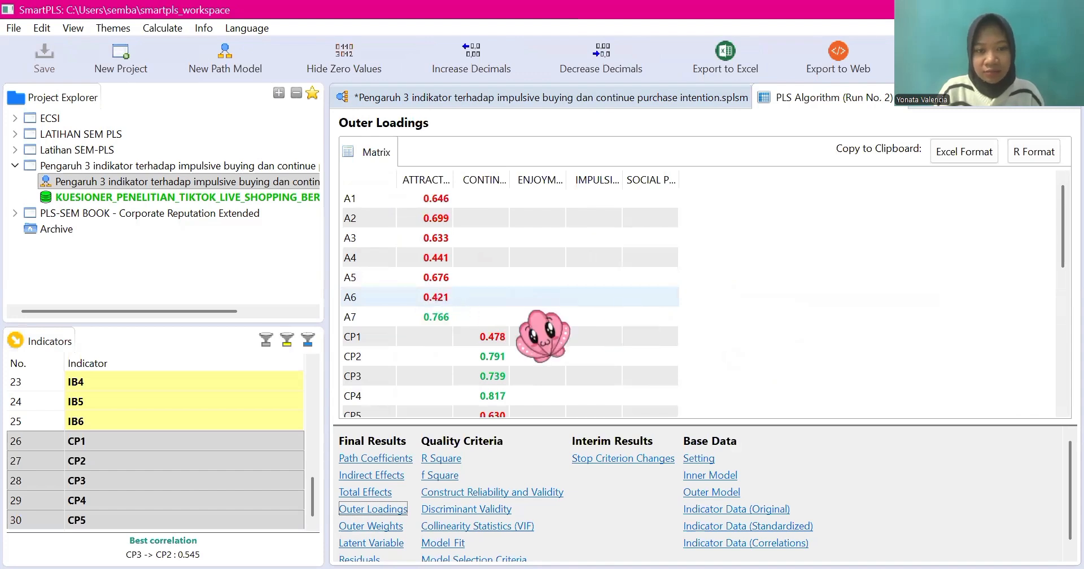
Step: Delete indicator A6 from ATTRACTIVENESS and rerun the PLS Algorithm
{"action": "left_click", "coordinate": [663, 105]}
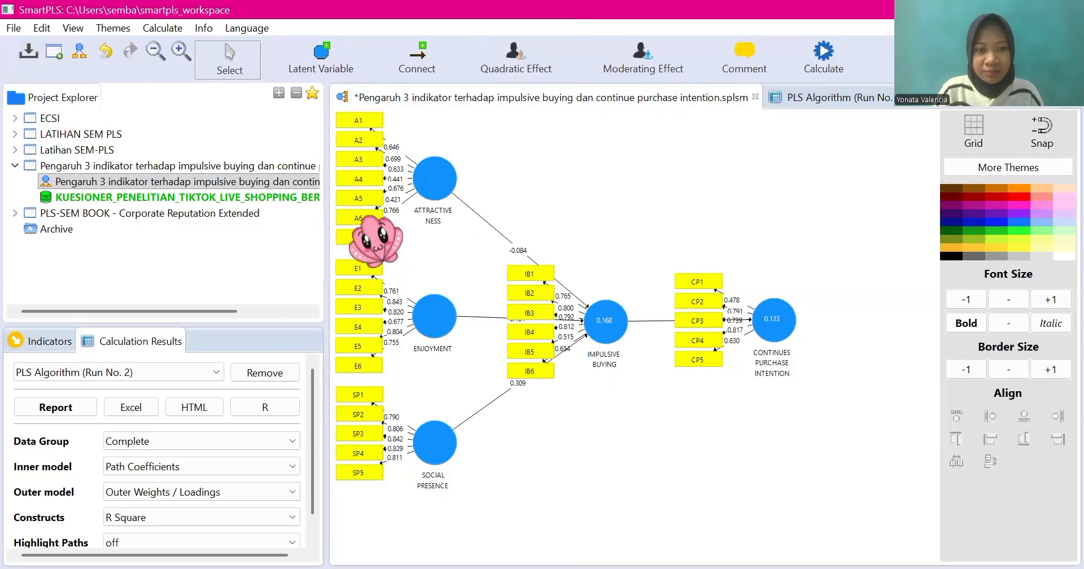
{"action": "left_click", "coordinate": [360, 218]}
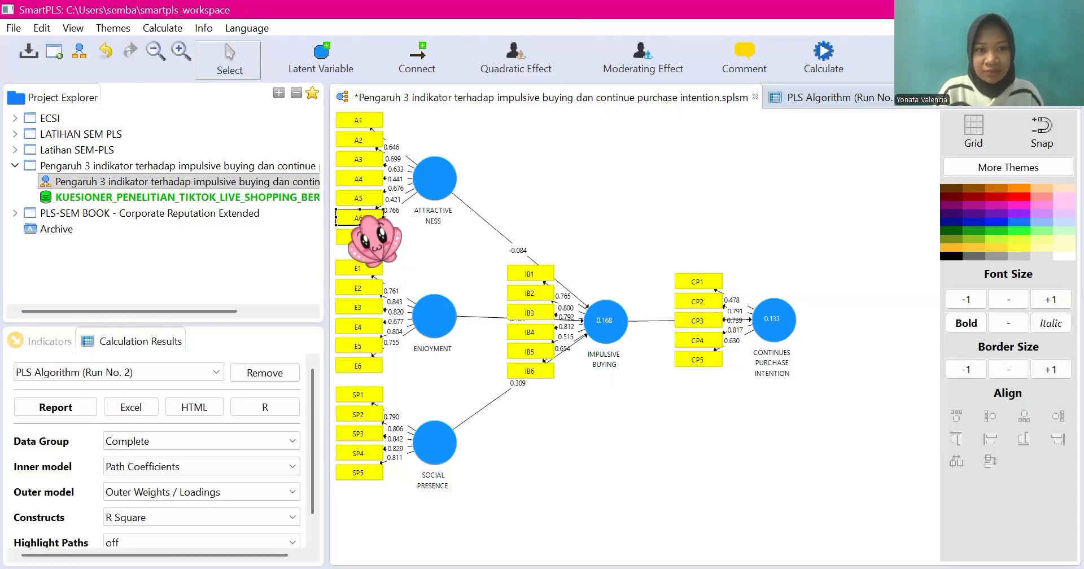
{"action": "right_click", "coordinate": [366, 219]}
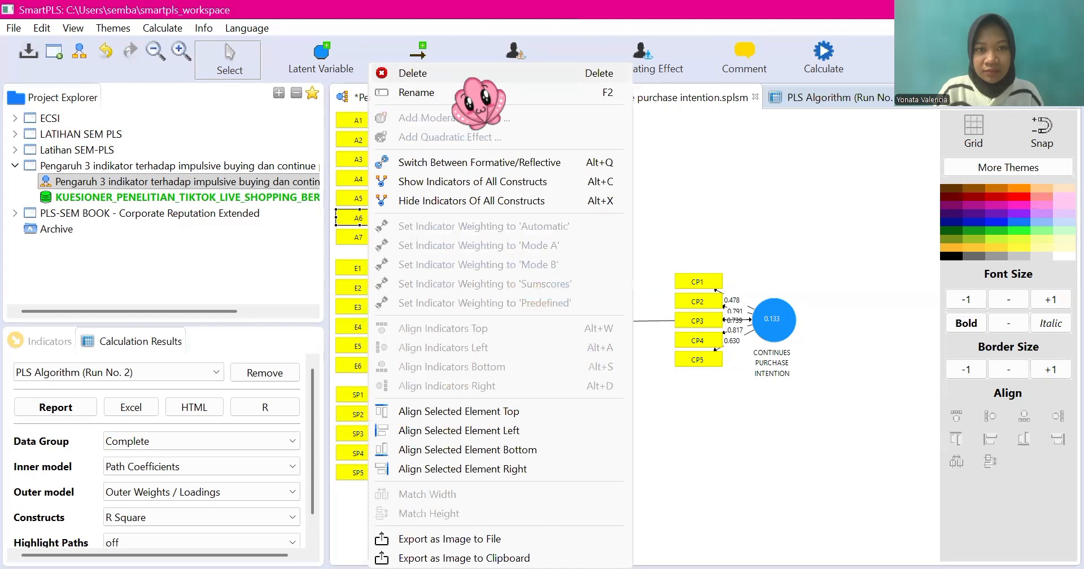
{"action": "left_click", "coordinate": [475, 74]}
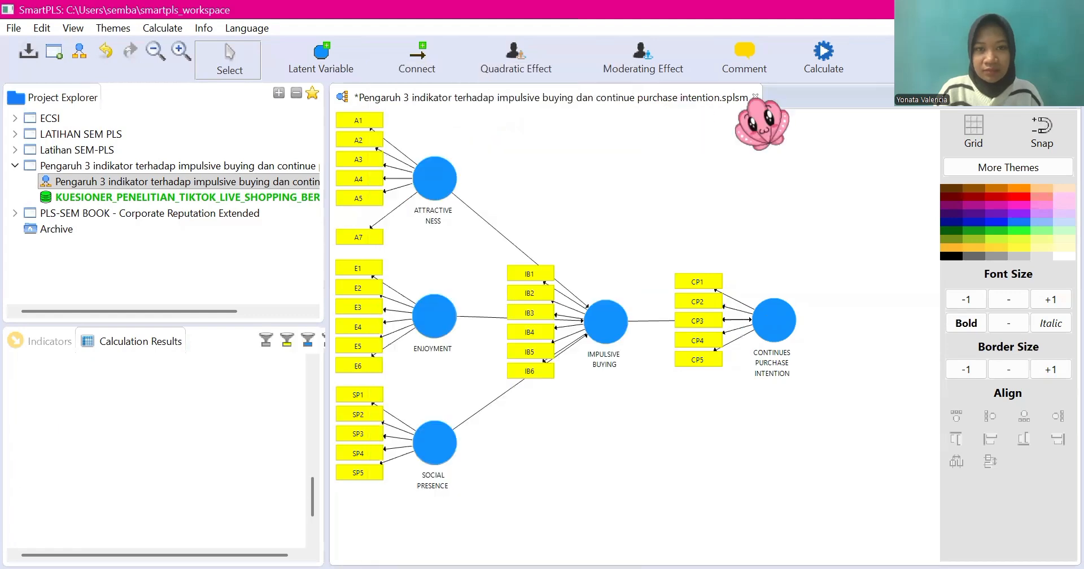
{"action": "left_click", "coordinate": [813, 97]}
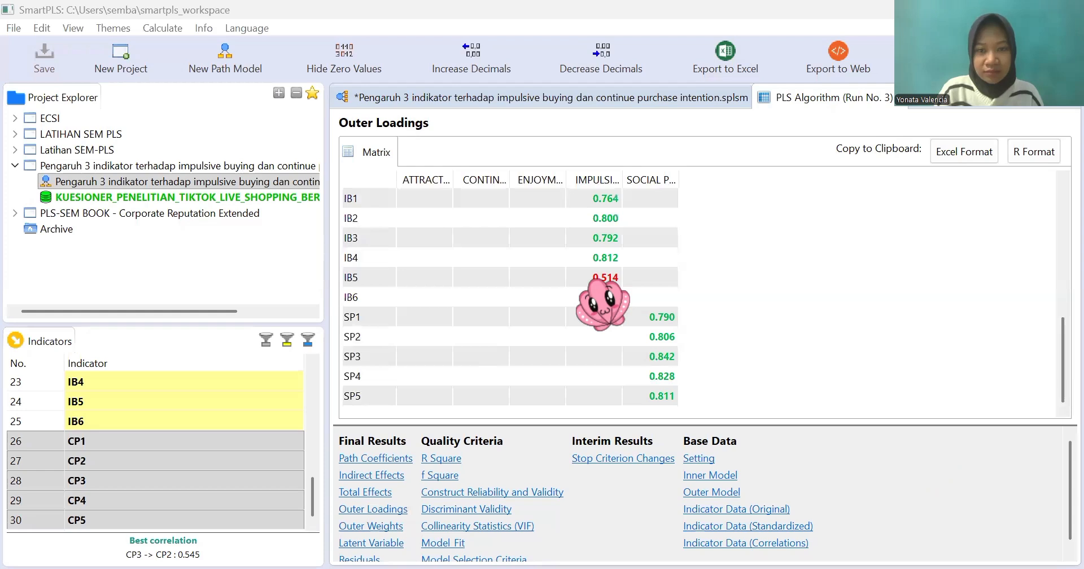
Step: Review the recalculated outer loadings, delete indicator A4 from ATTRACTIVENESS and rerun the PLS Algorithm
{"action": "scroll", "coordinate": [601, 305], "scroll_direction": "up", "scroll_amount": 3}
{"action": "scroll", "coordinate": [602, 305], "scroll_direction": "up", "scroll_amount": 2}
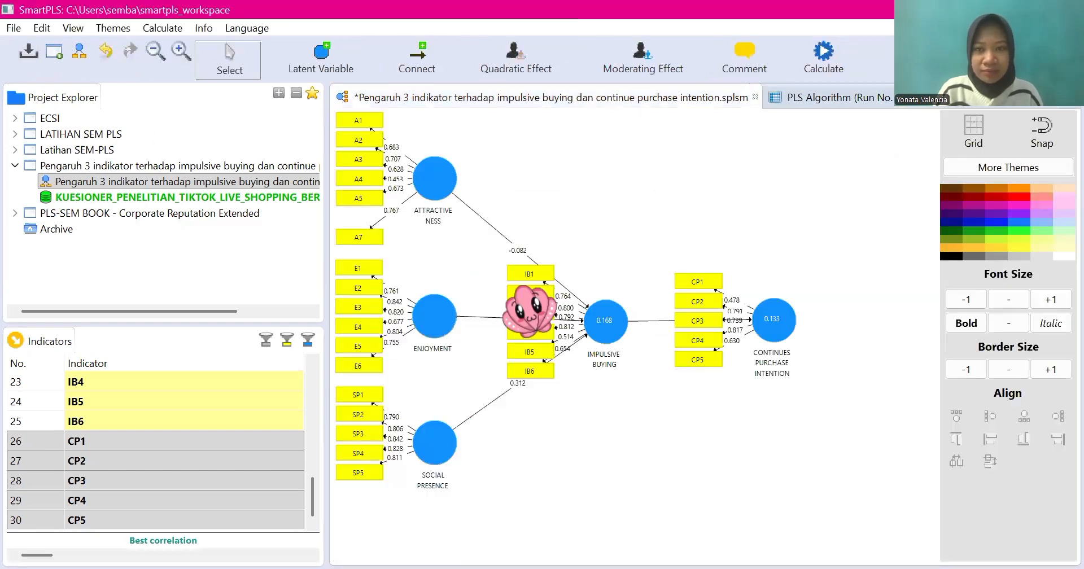
{"action": "left_click", "coordinate": [359, 181]}
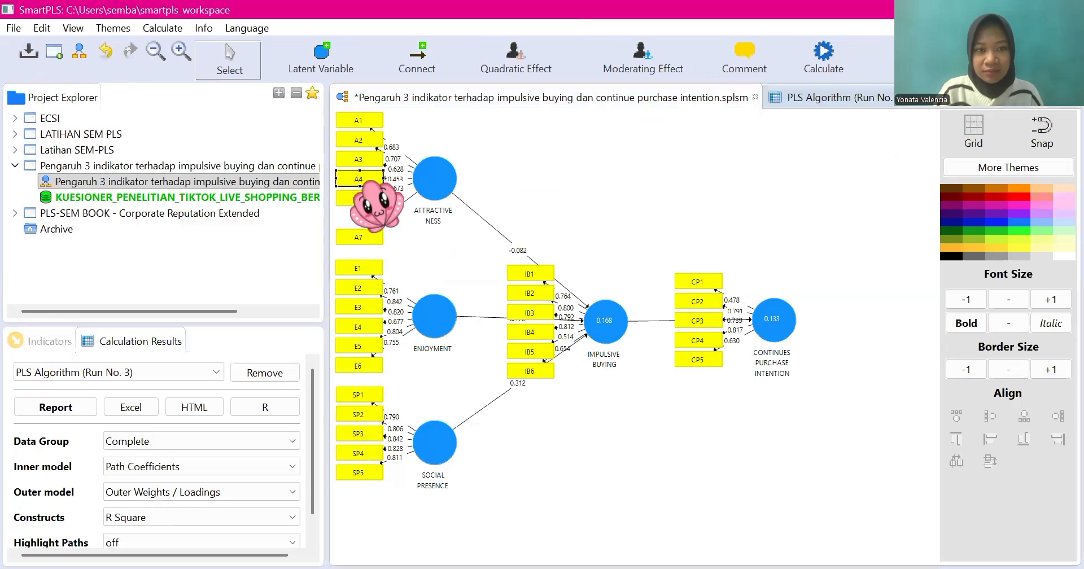
{"action": "right_click", "coordinate": [370, 180]}
{"action": "left_click", "coordinate": [498, 80]}
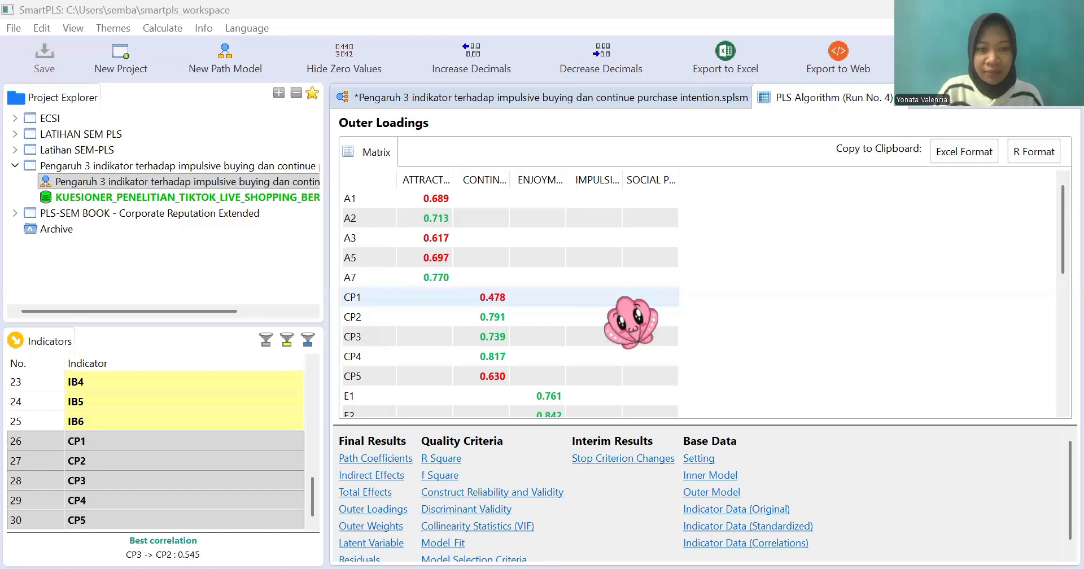
Step: Review the outer loadings, delete indicator CP1 from CONTINUES PURCHASE INTENTION and rerun the PLS Algorithm
{"action": "scroll", "coordinate": [629, 321], "scroll_direction": "down", "scroll_amount": 5}
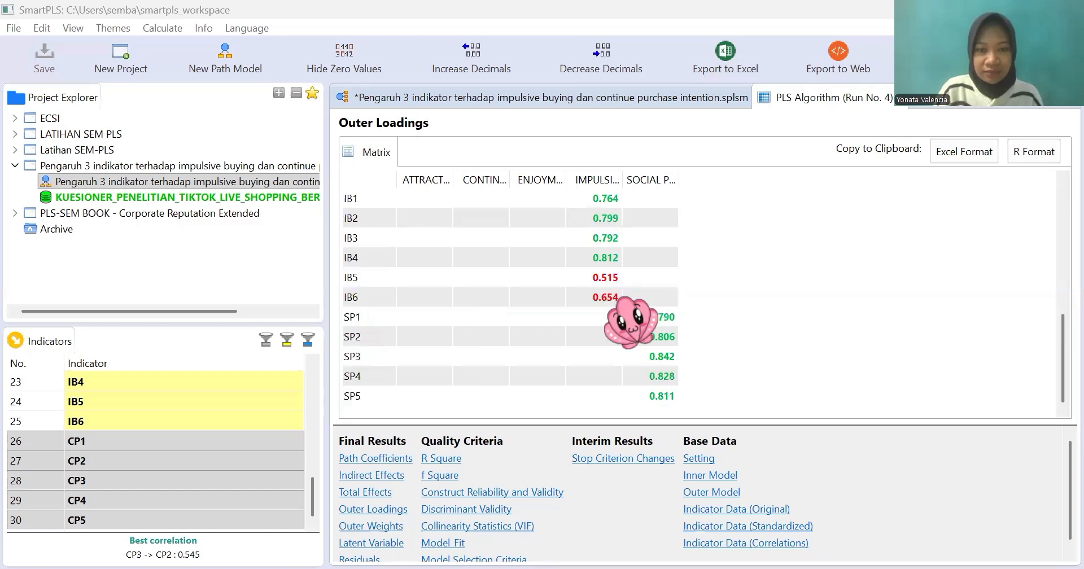
{"action": "scroll", "coordinate": [630, 322], "scroll_direction": "up", "scroll_amount": 5}
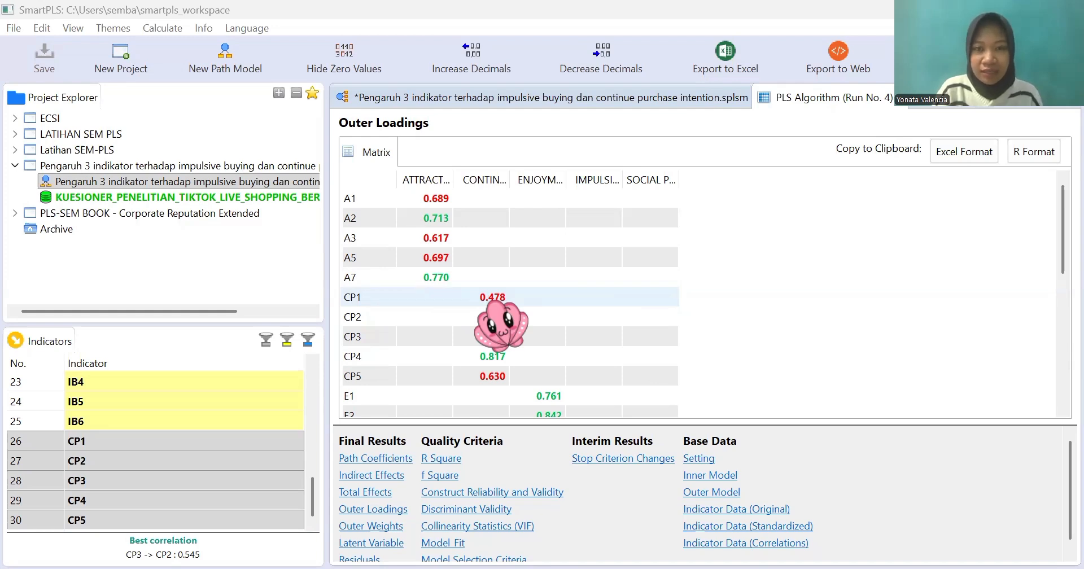
{"action": "left_click", "coordinate": [523, 97]}
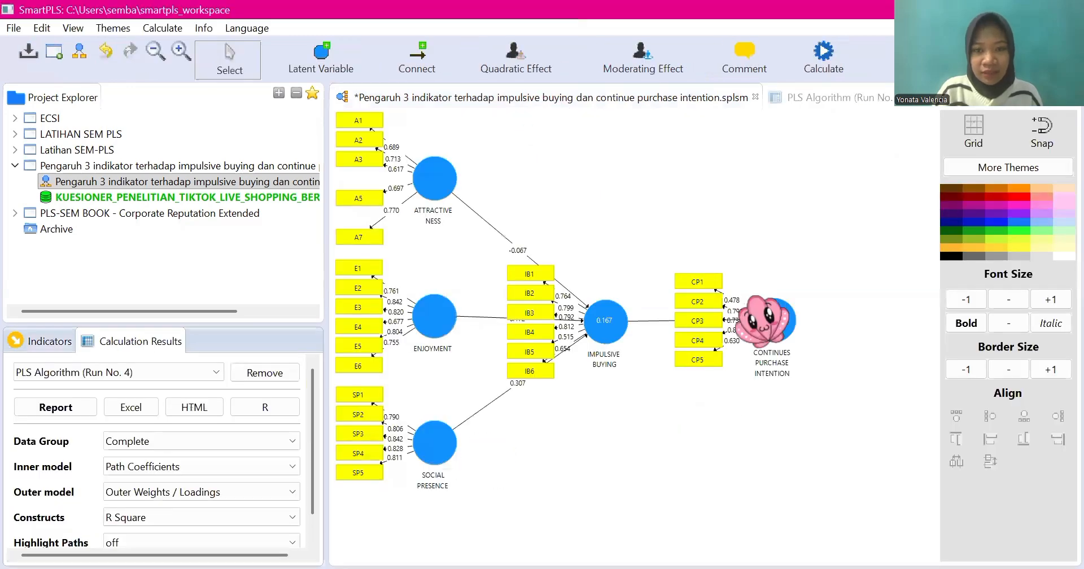
{"action": "left_click", "coordinate": [695, 282]}
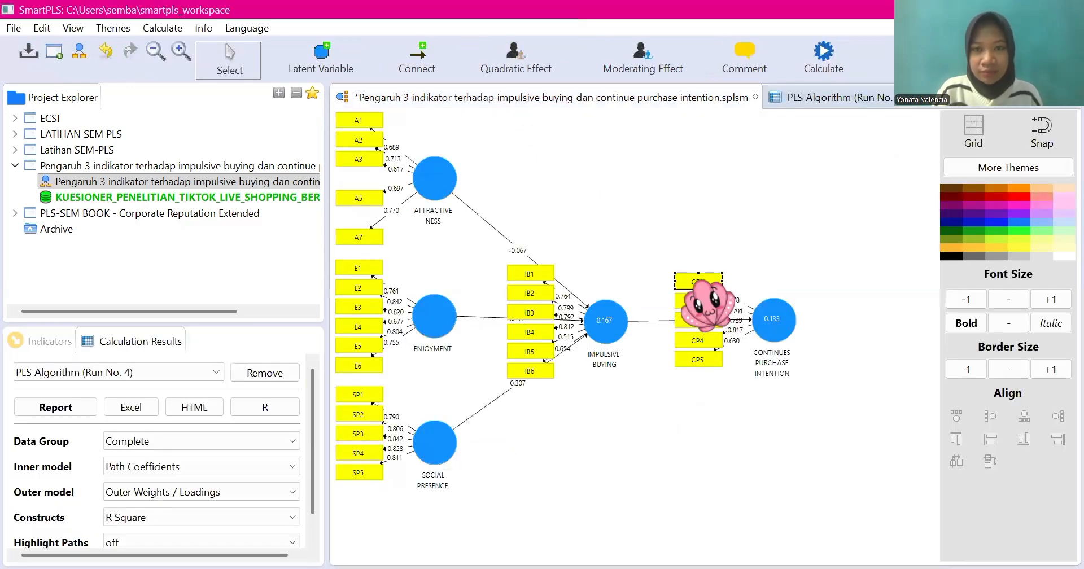
{"action": "right_click", "coordinate": [773, 80]}
{"action": "left_click", "coordinate": [734, 70]}
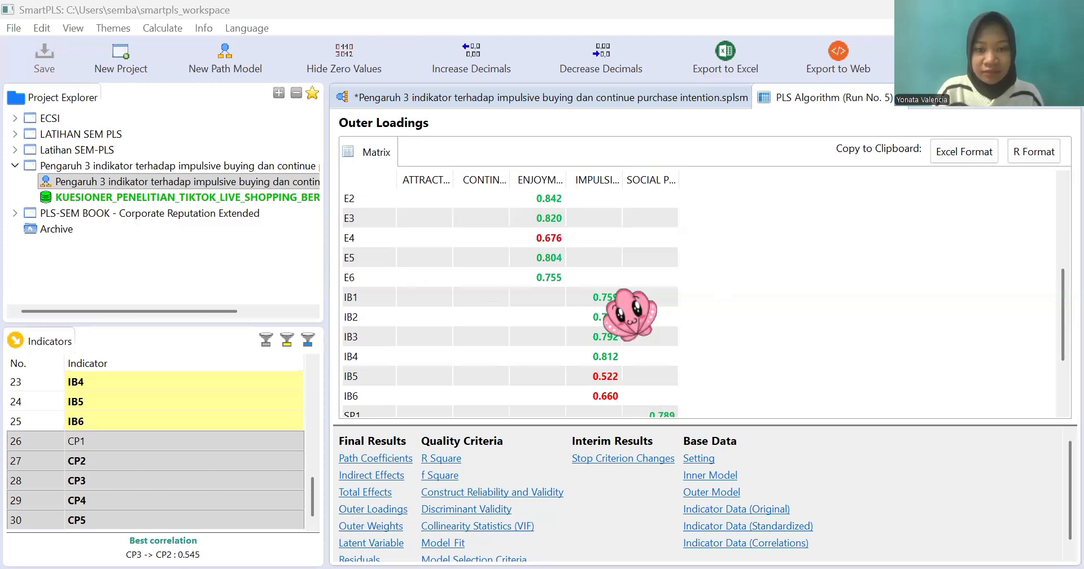
Step: Check the recalculated outer loadings, delete indicator IB5 from IMPULSIVE BUYING and rerun the PLS Algorithm
{"action": "scroll", "coordinate": [525, 321], "scroll_direction": "down", "scroll_amount": 2}
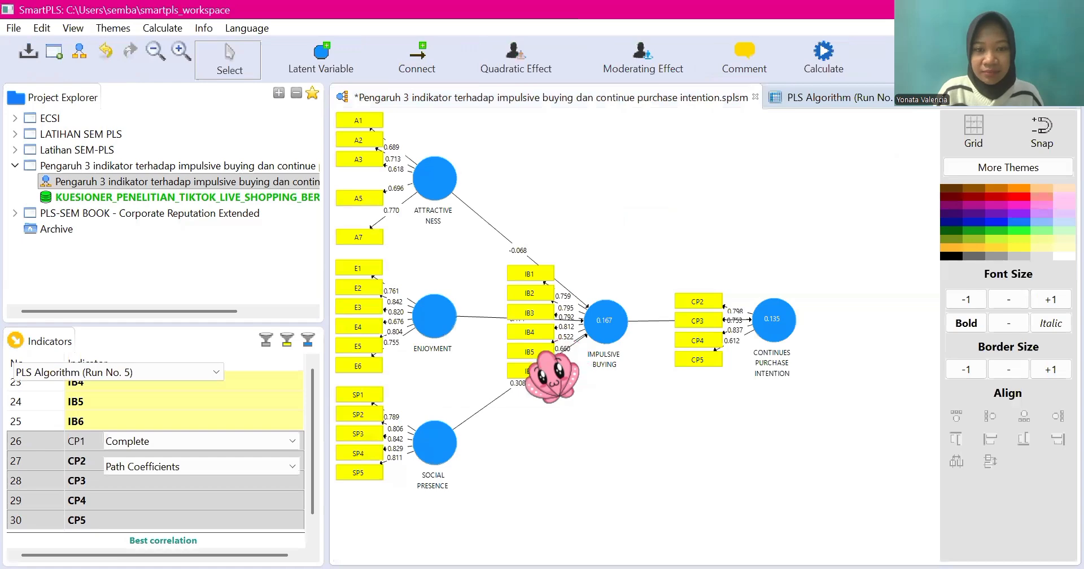
{"action": "left_click", "coordinate": [526, 351]}
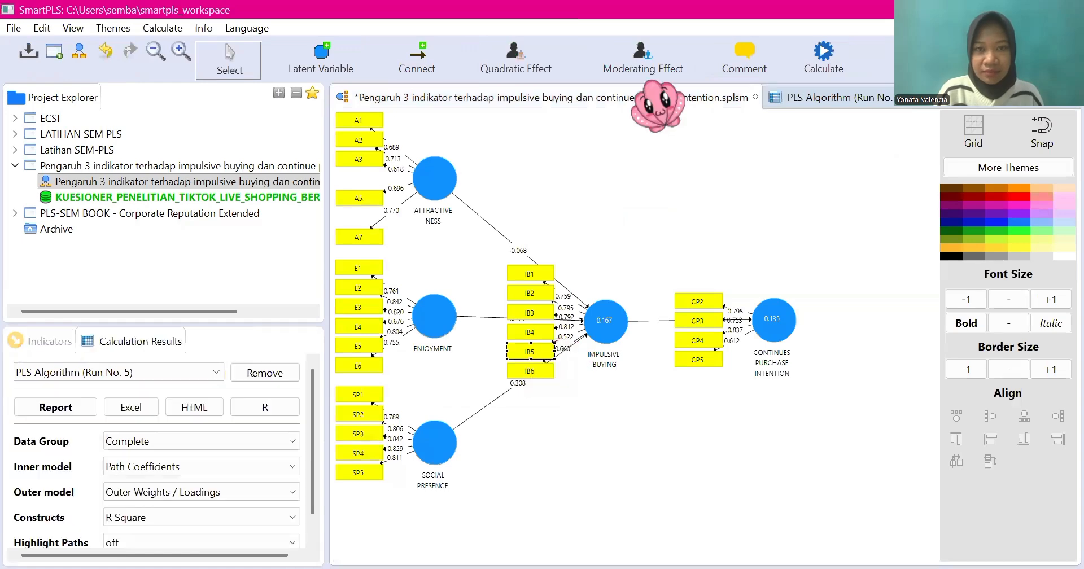
{"action": "right_click", "coordinate": [545, 351]}
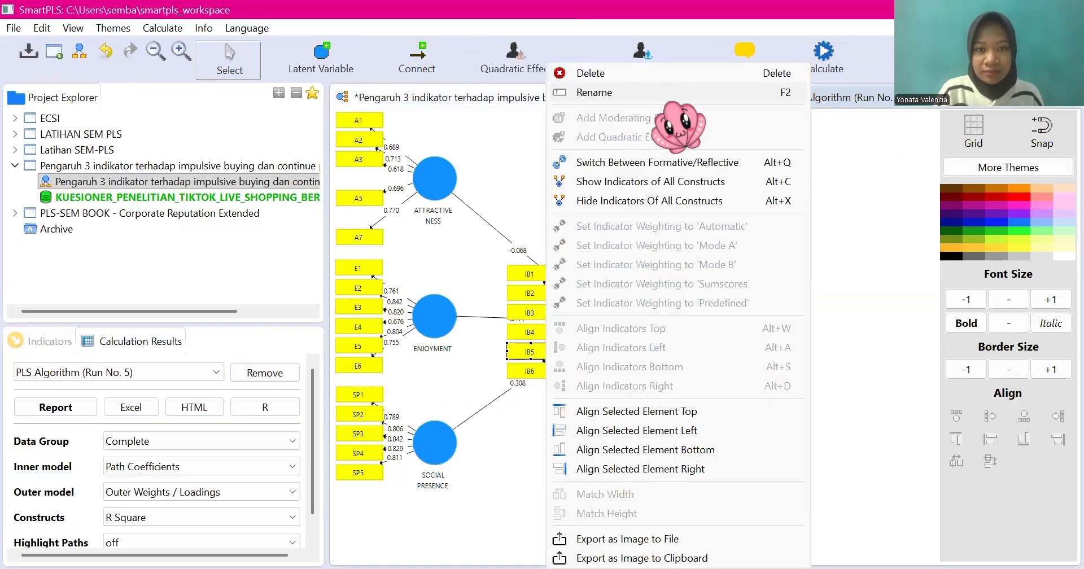
{"action": "left_click", "coordinate": [644, 74]}
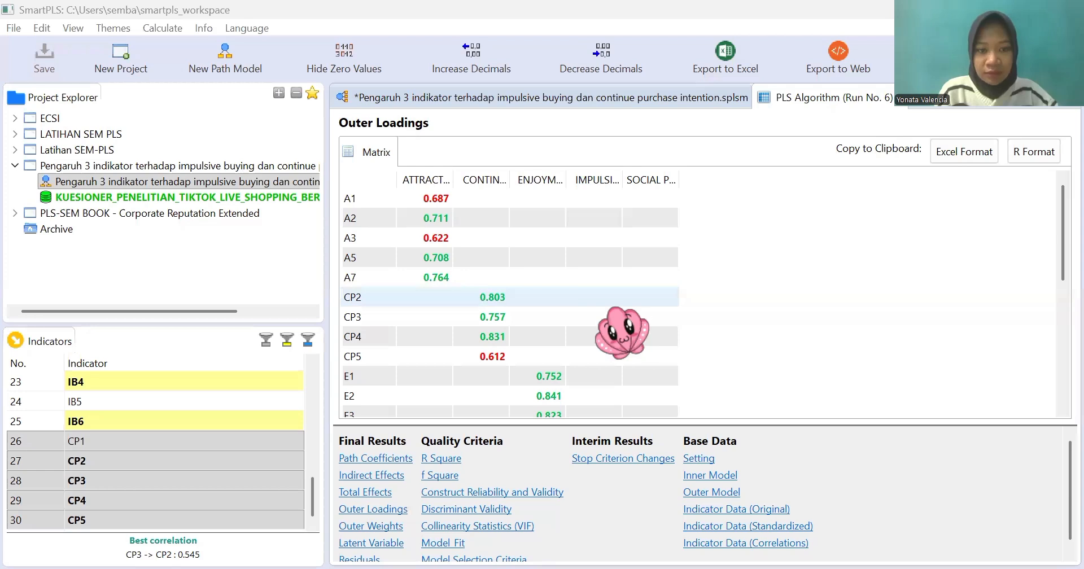
Step: Delete indicator IB6 from IMPULSIVE BUYING and rerun the PLS Algorithm
{"action": "scroll", "coordinate": [619, 333], "scroll_direction": "down", "scroll_amount": 5}
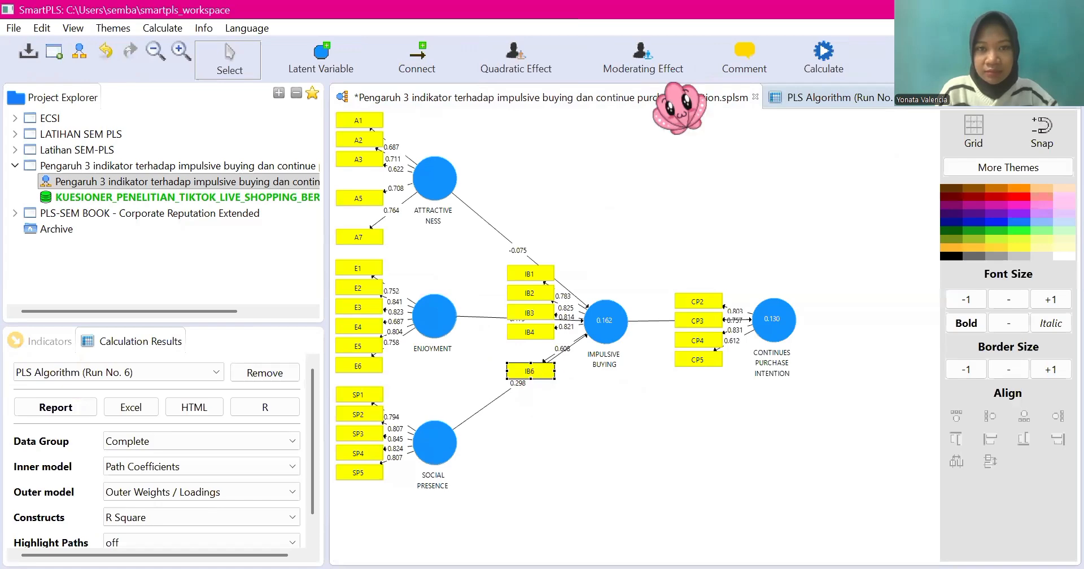
{"action": "right_click", "coordinate": [565, 113]}
{"action": "left_click", "coordinate": [587, 73]}
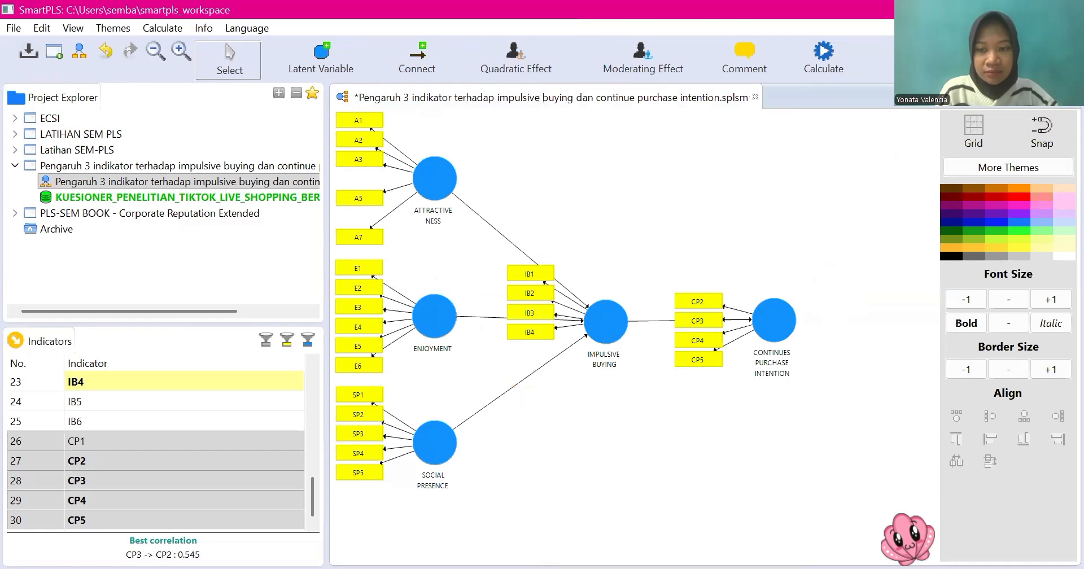
Step: Review the recalculated outer loadings, delete indicator CP5 from CONTINUES PURCHASE INTENTION and rerun the PLS Algorithm
{"action": "scroll", "coordinate": [630, 376], "scroll_direction": "down", "scroll_amount": 3}
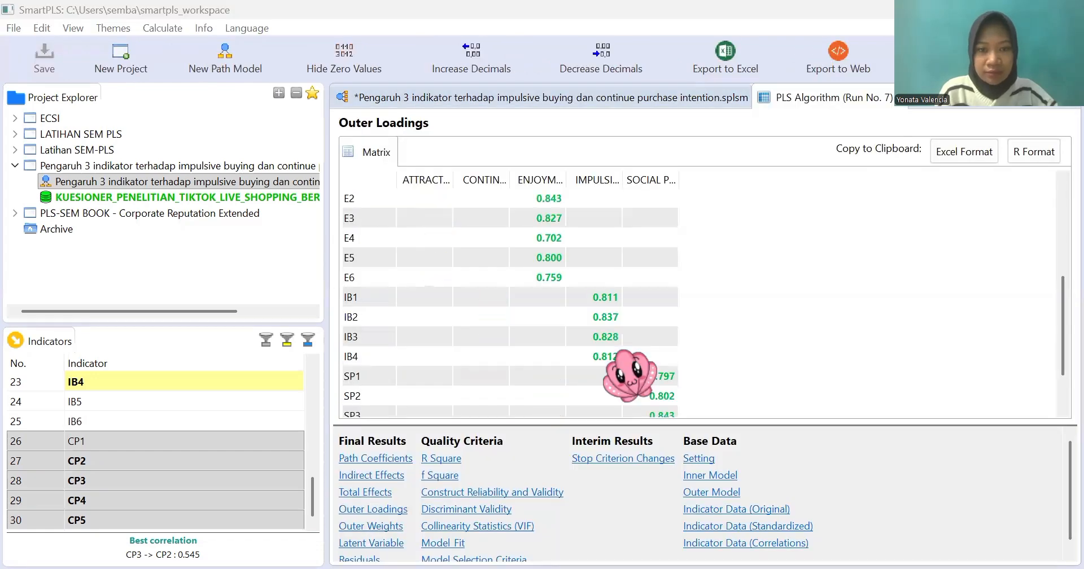
{"action": "scroll", "coordinate": [630, 375], "scroll_direction": "up", "scroll_amount": 3}
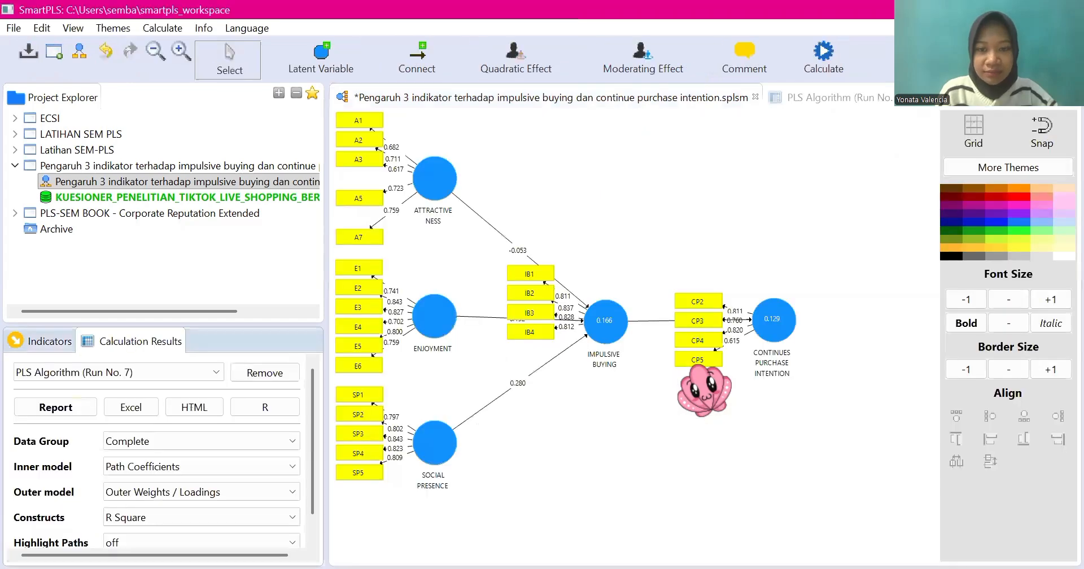
{"action": "left_click", "coordinate": [684, 364]}
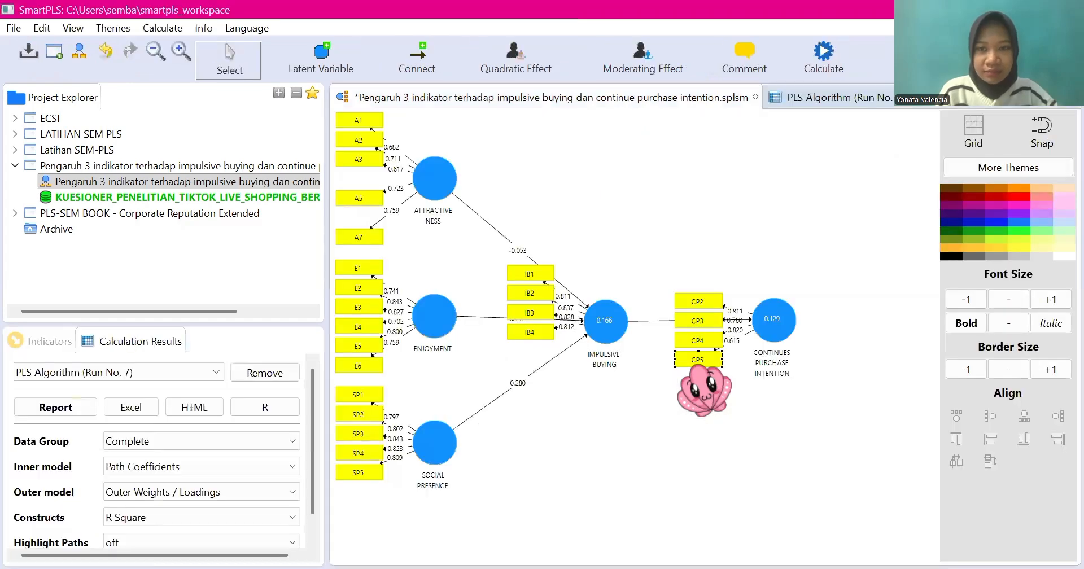
{"action": "right_click", "coordinate": [697, 362]}
{"action": "left_click", "coordinate": [762, 78]}
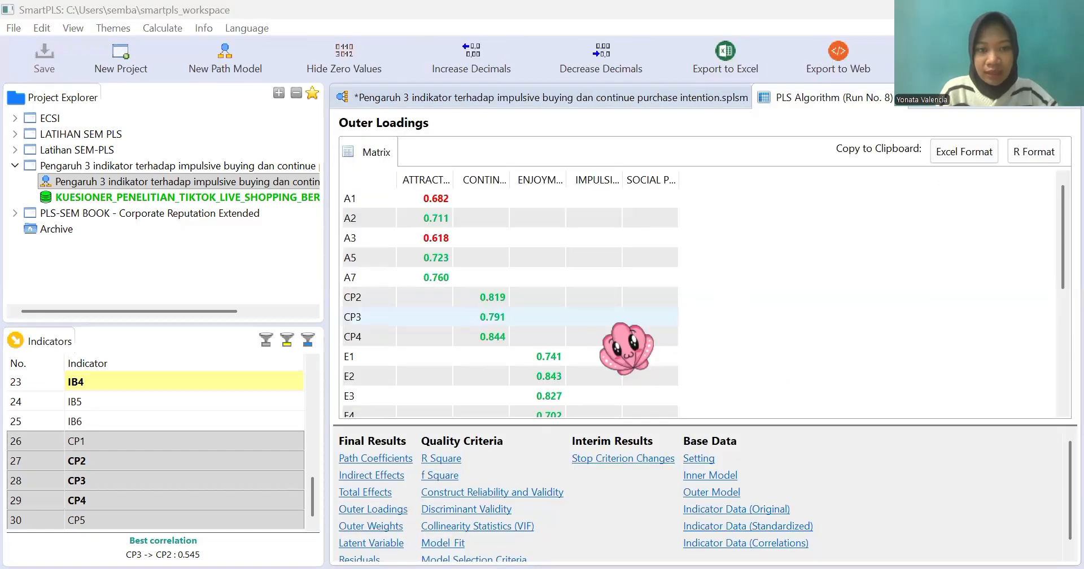
Step: Check the outer loadings without CP5, delete indicator A3 from ATTRACTIVENESS and rerun the PLS Algorithm
{"action": "scroll", "coordinate": [627, 347], "scroll_direction": "down", "scroll_amount": 5}
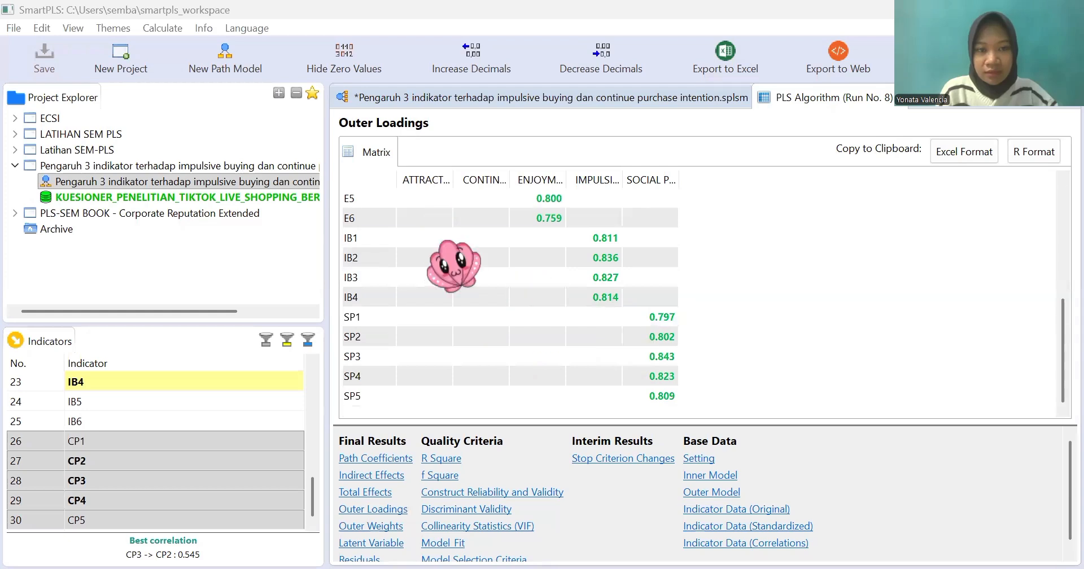
{"action": "scroll", "coordinate": [429, 248], "scroll_direction": "up", "scroll_amount": 5}
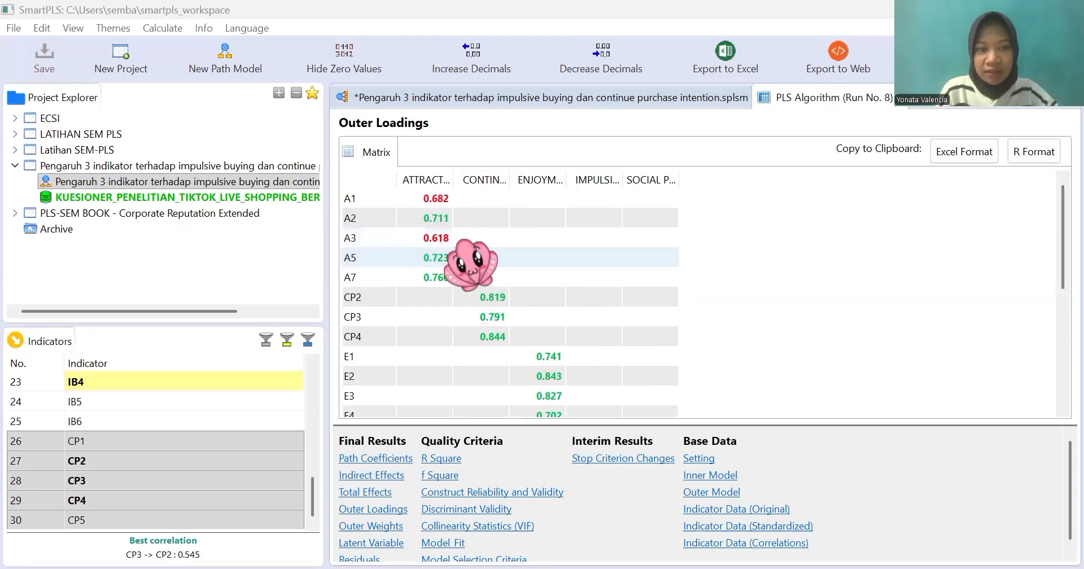
{"action": "left_click", "coordinate": [673, 101]}
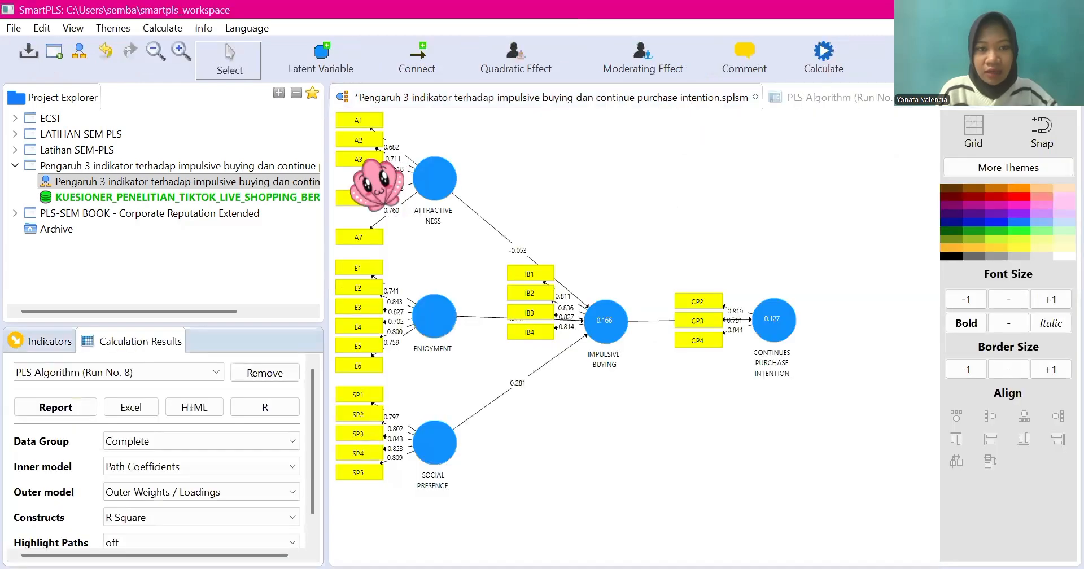
{"action": "right_click", "coordinate": [485, 101]}
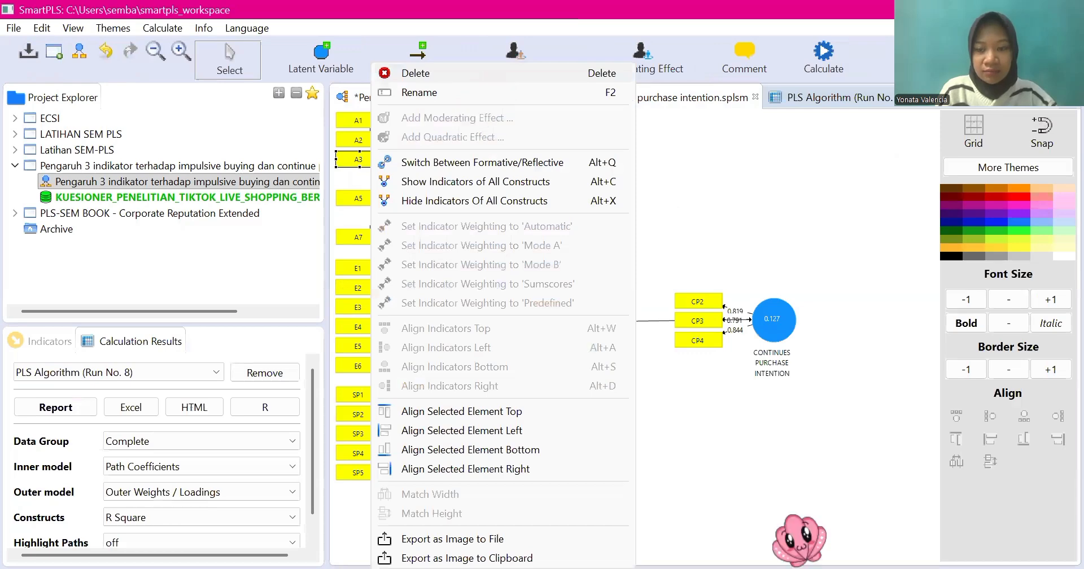
{"action": "left_click", "coordinate": [799, 540]}
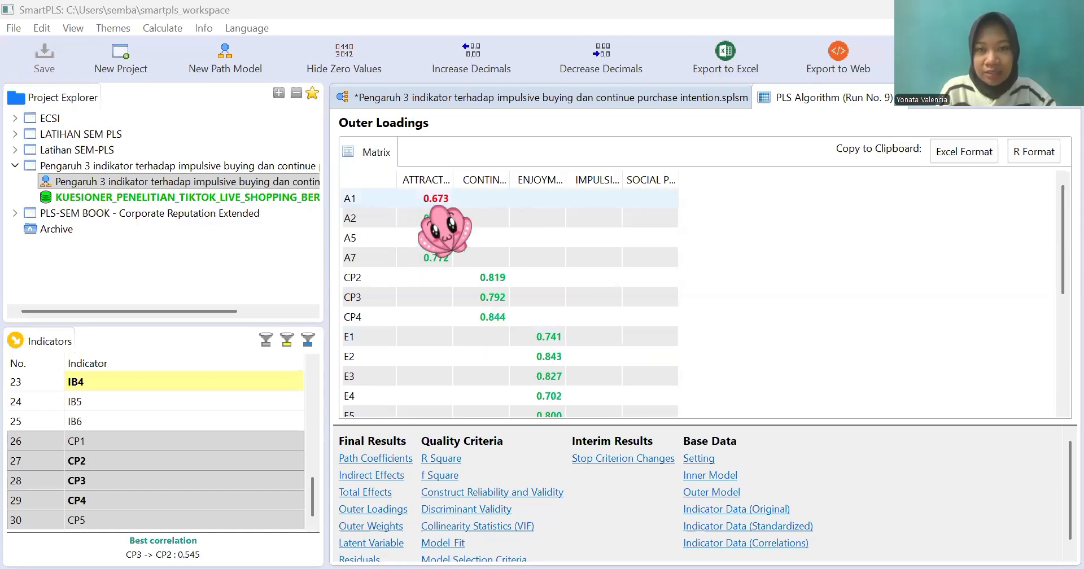
Step: Delete indicator A1 from ATTRACTIVENESS and rerun the PLS Algorithm
{"action": "left_click", "coordinate": [658, 100]}
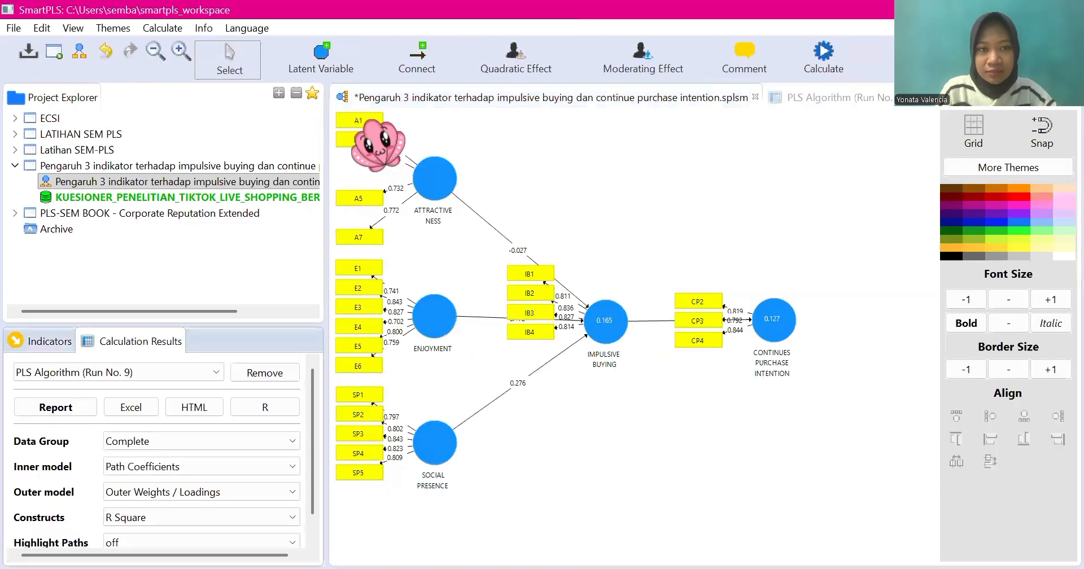
{"action": "right_click", "coordinate": [434, 94]}
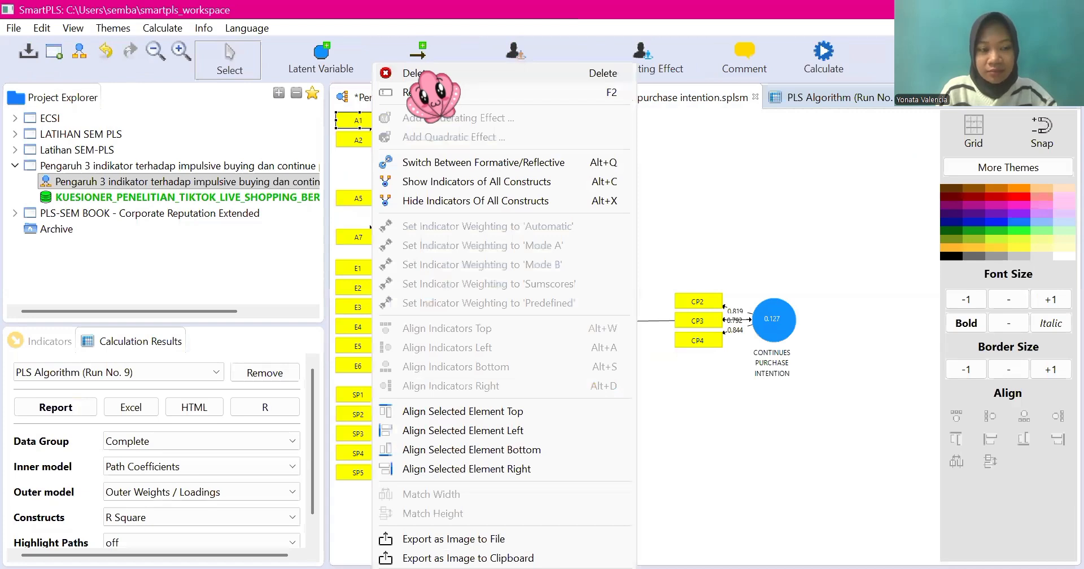
{"action": "key", "text": "Delete"}
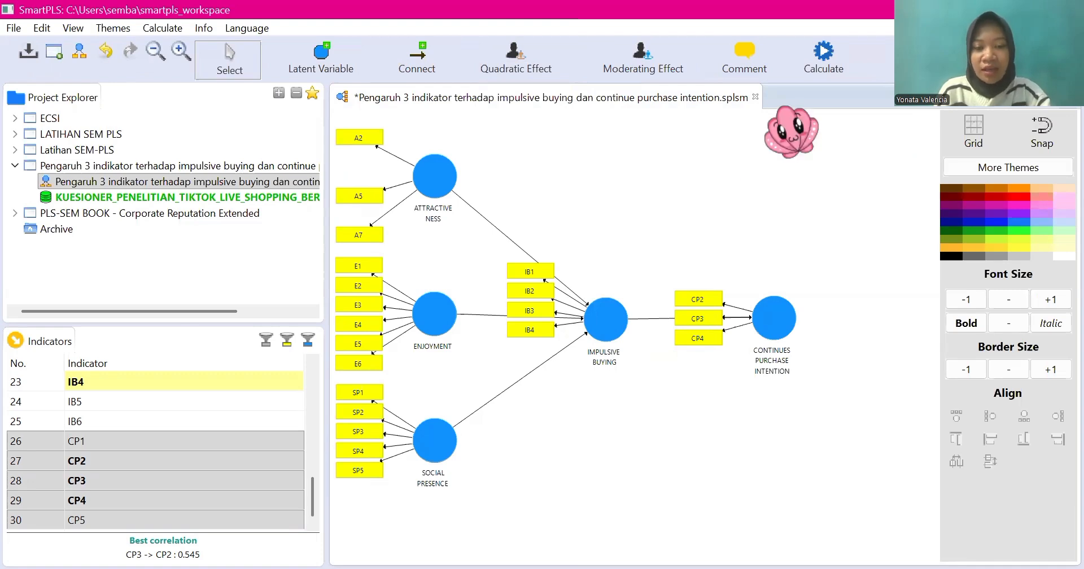
{"action": "left_click", "coordinate": [823, 57]}
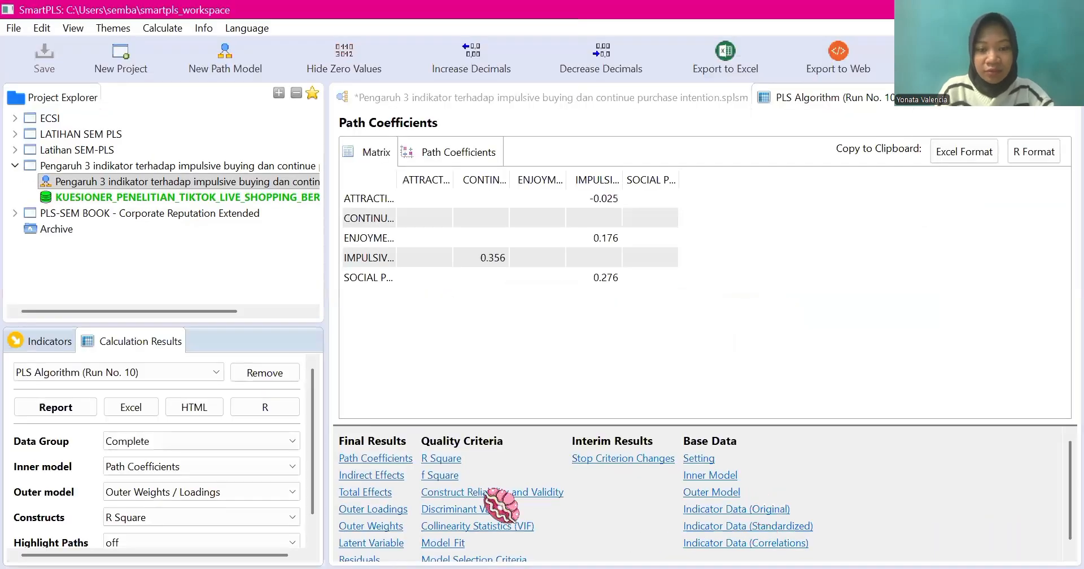
Step: Examine the outer loadings of all remaining indicators in the model recalculated without A1
{"action": "left_click", "coordinate": [372, 508]}
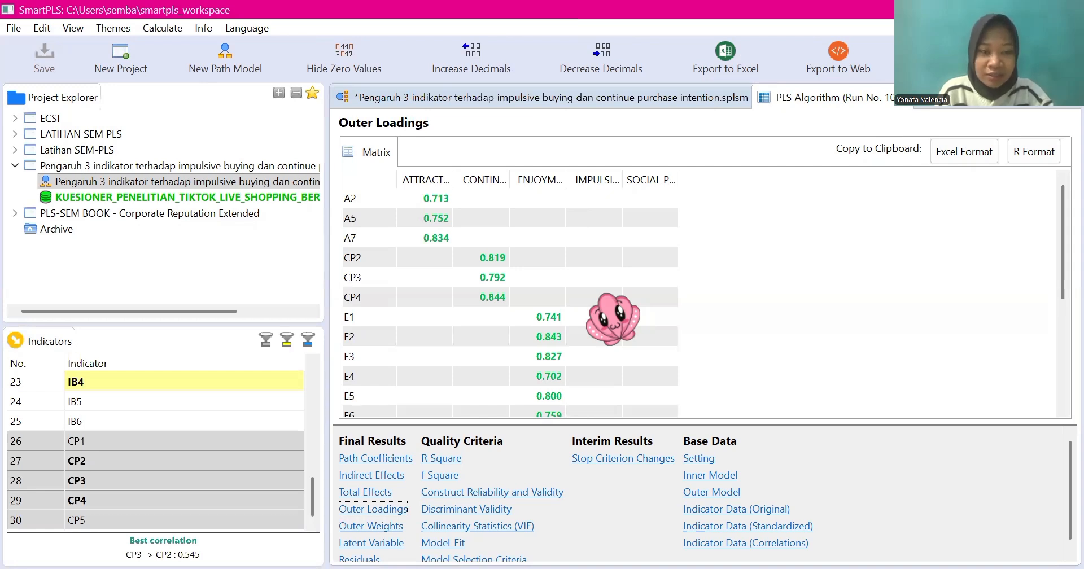
{"action": "scroll", "coordinate": [600, 295], "scroll_direction": "down", "scroll_amount": 4}
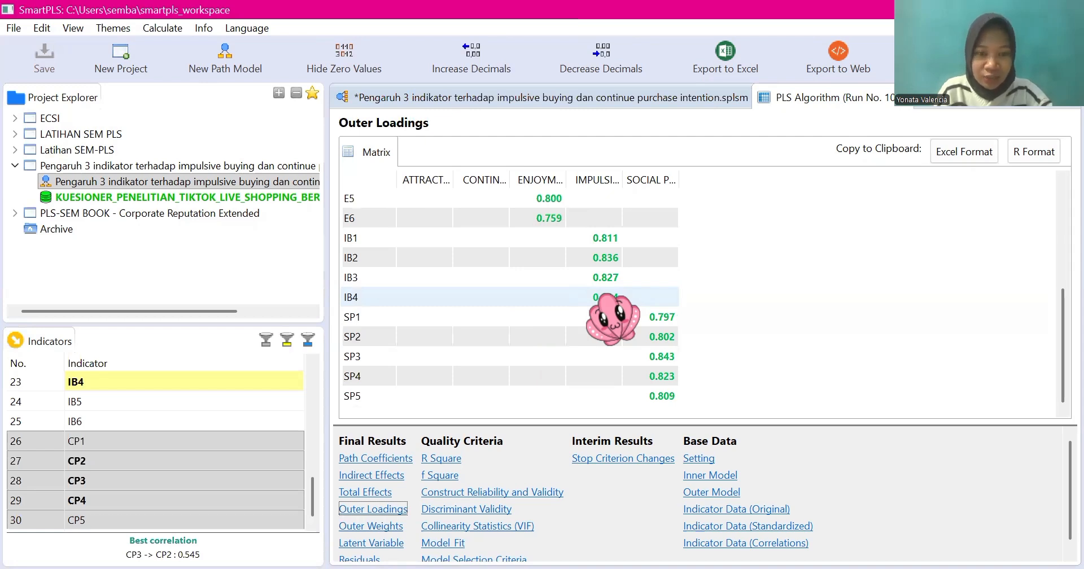
{"action": "scroll", "coordinate": [613, 319], "scroll_direction": "up", "scroll_amount": 5}
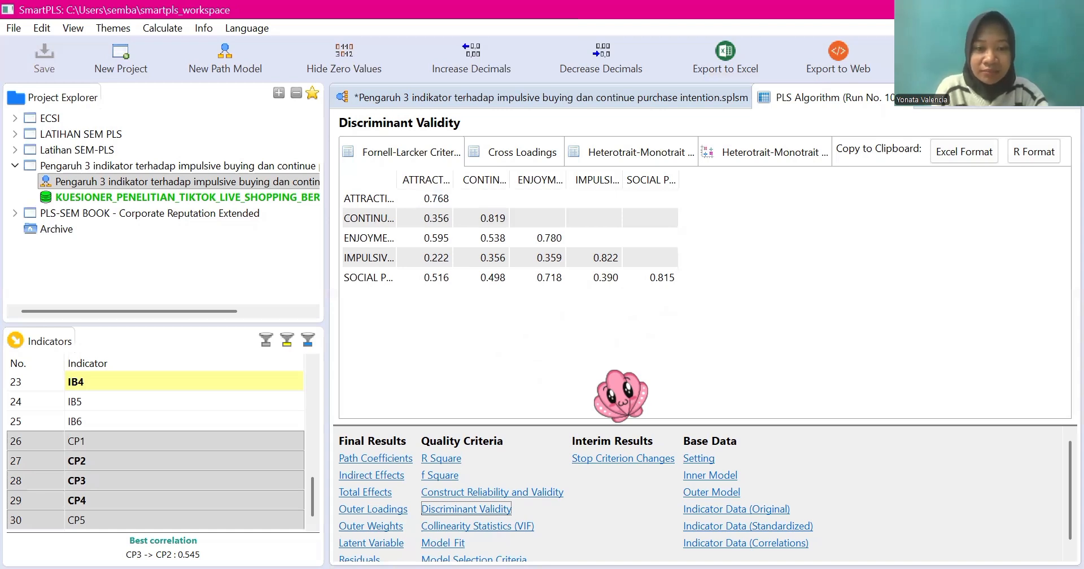
Step: Review the quality criteria of the final run: discriminant validity, R Square, f Square and the Average Variance Extracted (AVE) chart
{"action": "key", "text": "alt+Tab"}
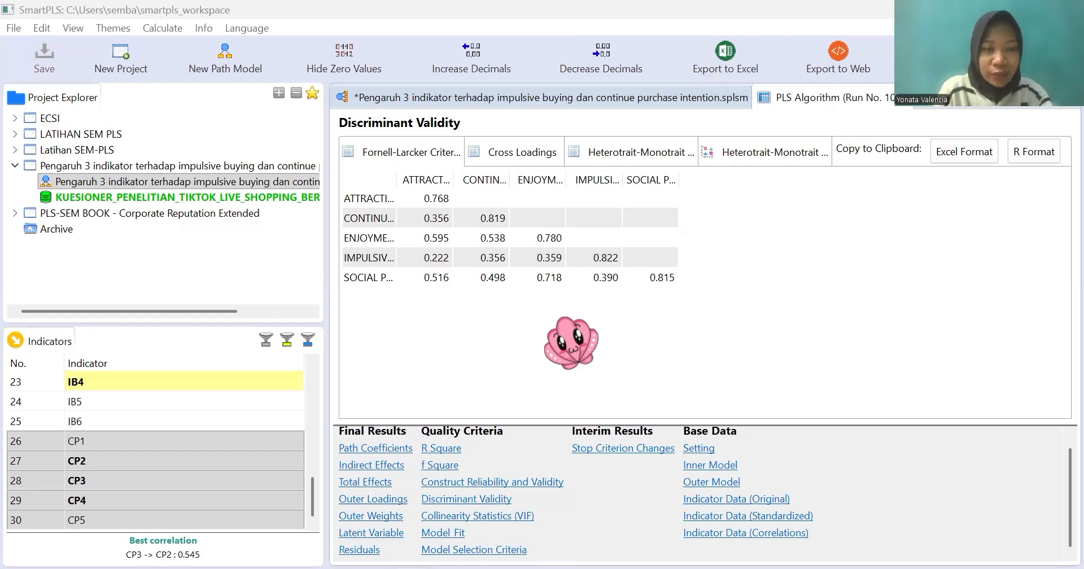
{"action": "left_click", "coordinate": [441, 448]}
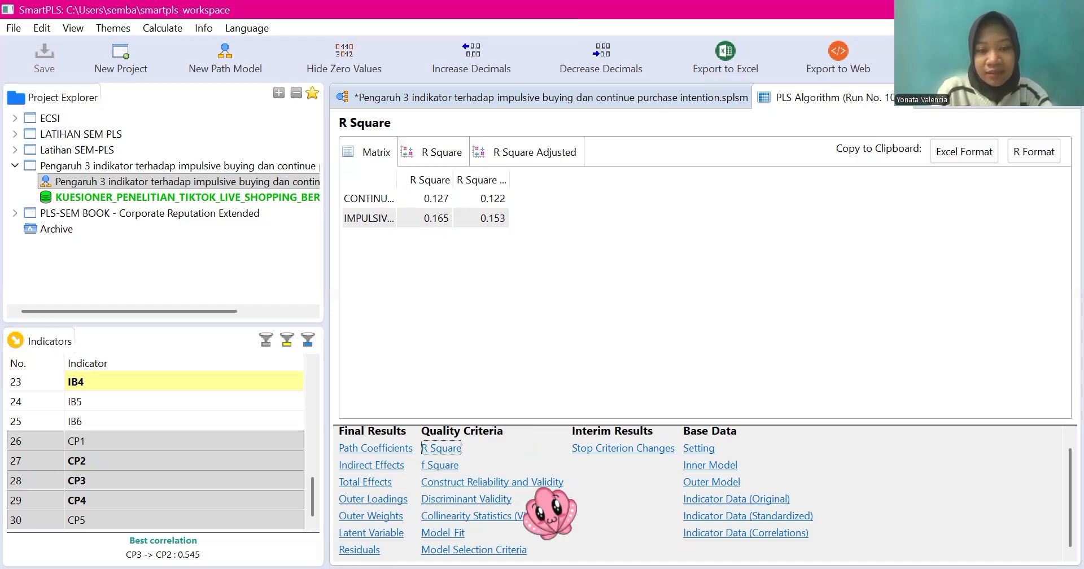
{"action": "left_click", "coordinate": [440, 465]}
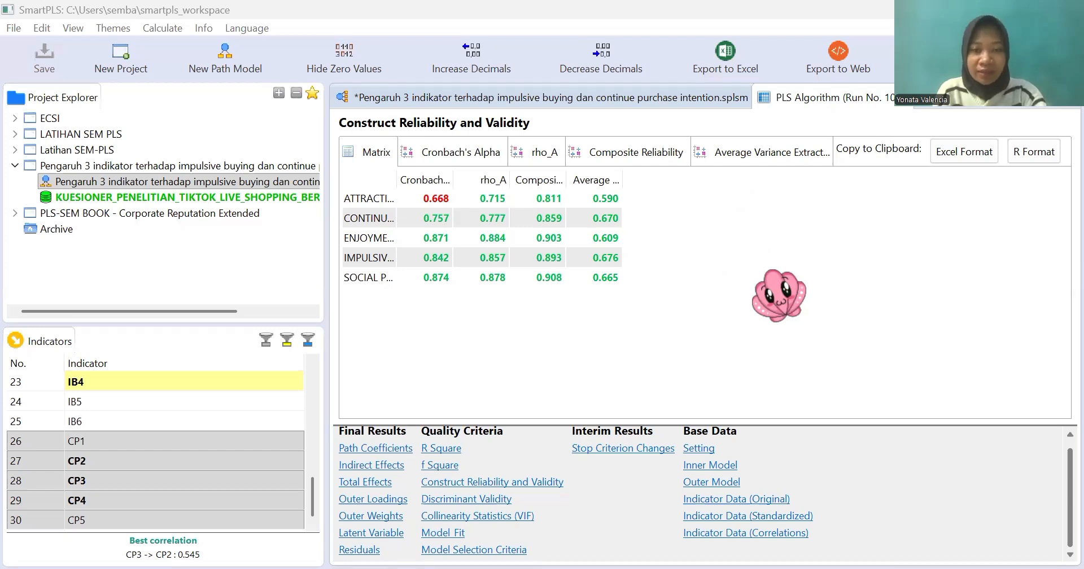
{"action": "left_click", "coordinate": [720, 159]}
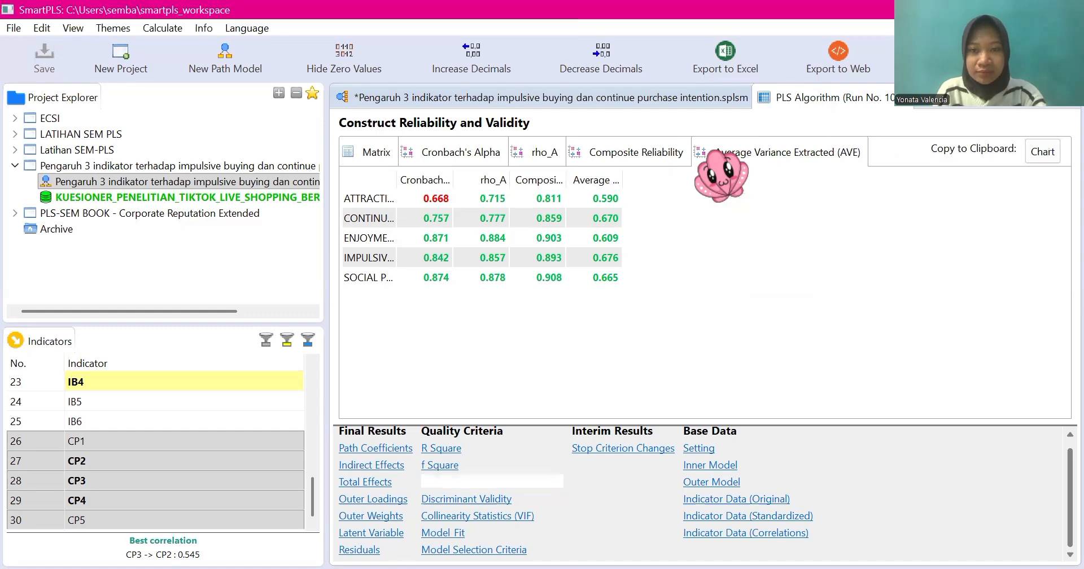
Step: Run Basic Bootstrapping on the path model with 5000 subsamples and a one-tailed test
{"action": "left_click", "coordinate": [689, 99]}
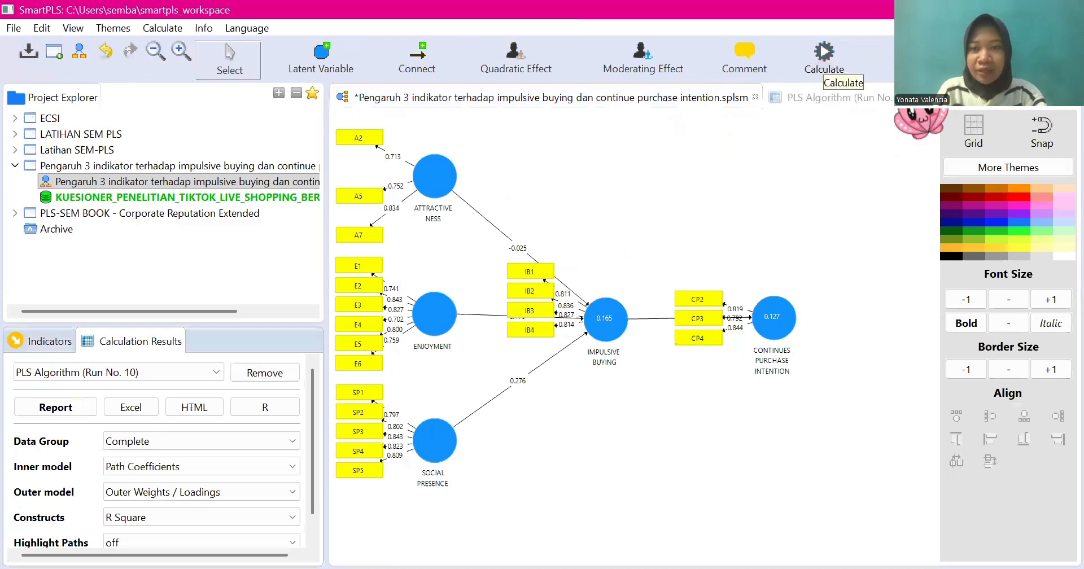
{"action": "left_click", "coordinate": [824, 57]}
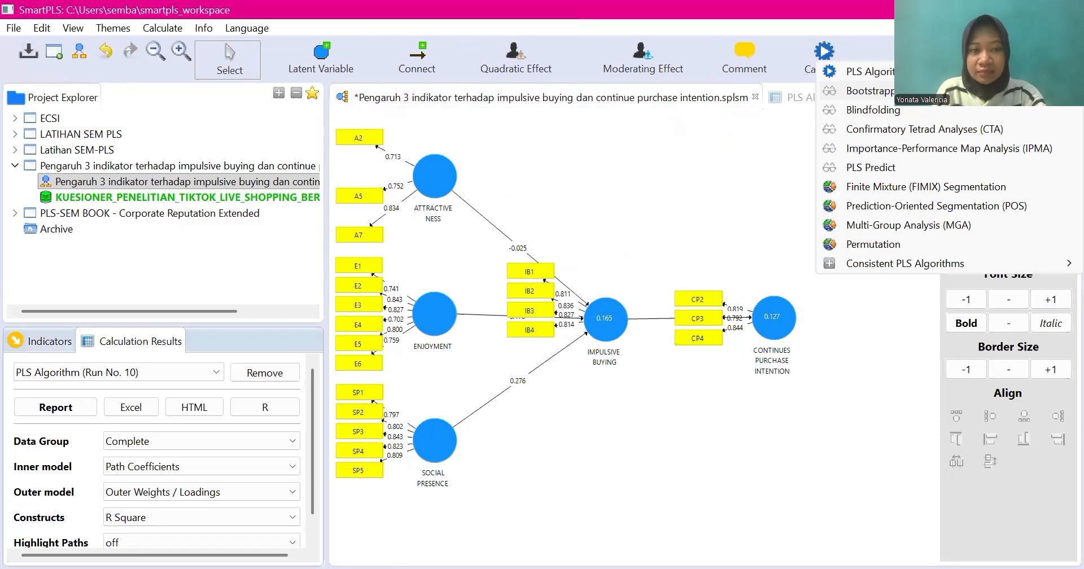
{"action": "left_click", "coordinate": [869, 90]}
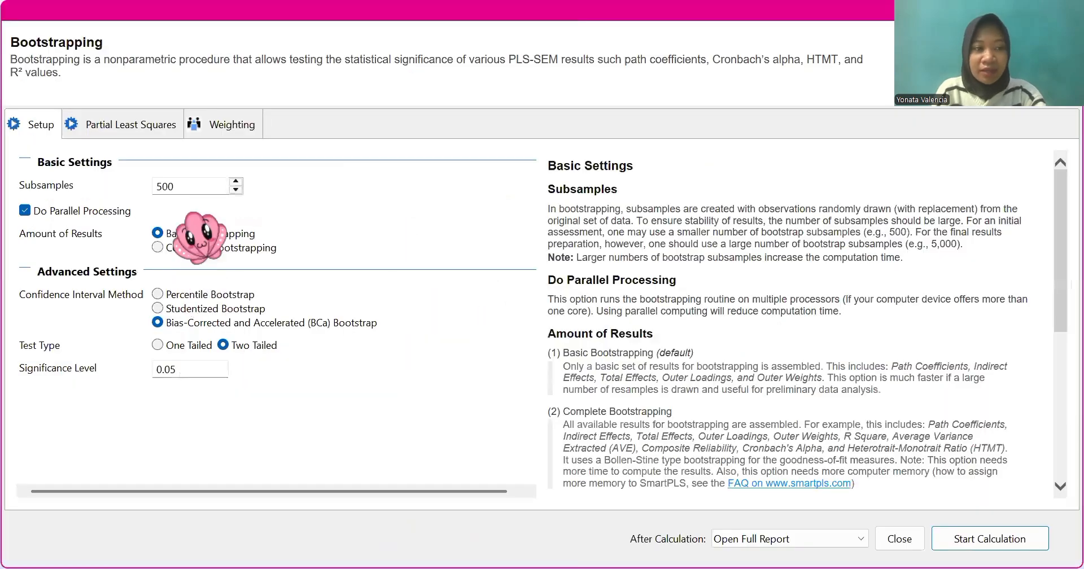
{"action": "left_click", "coordinate": [190, 186]}
{"action": "type", "text": "0"}
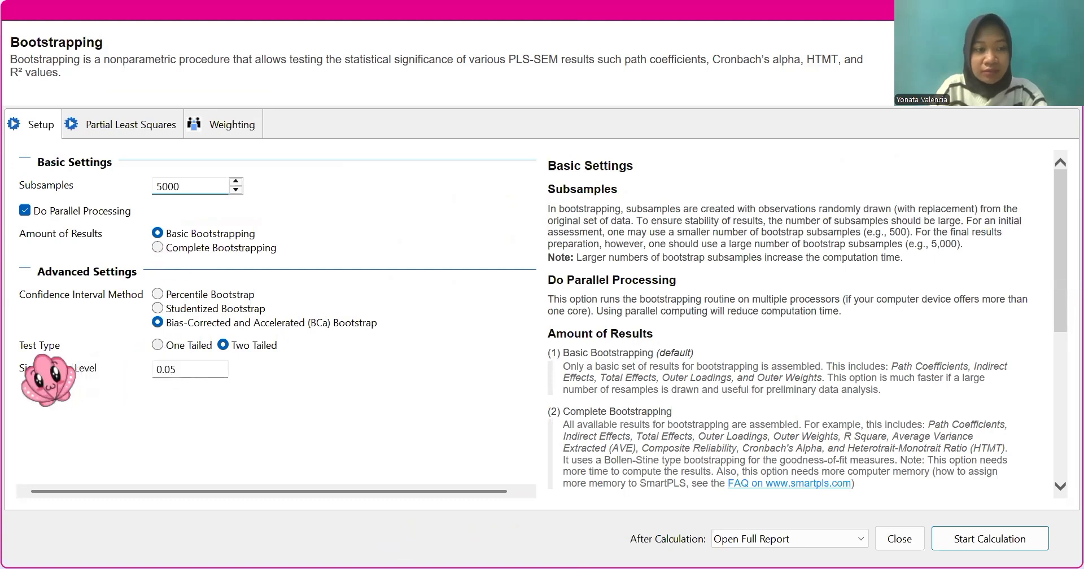
{"action": "left_click", "coordinate": [158, 345]}
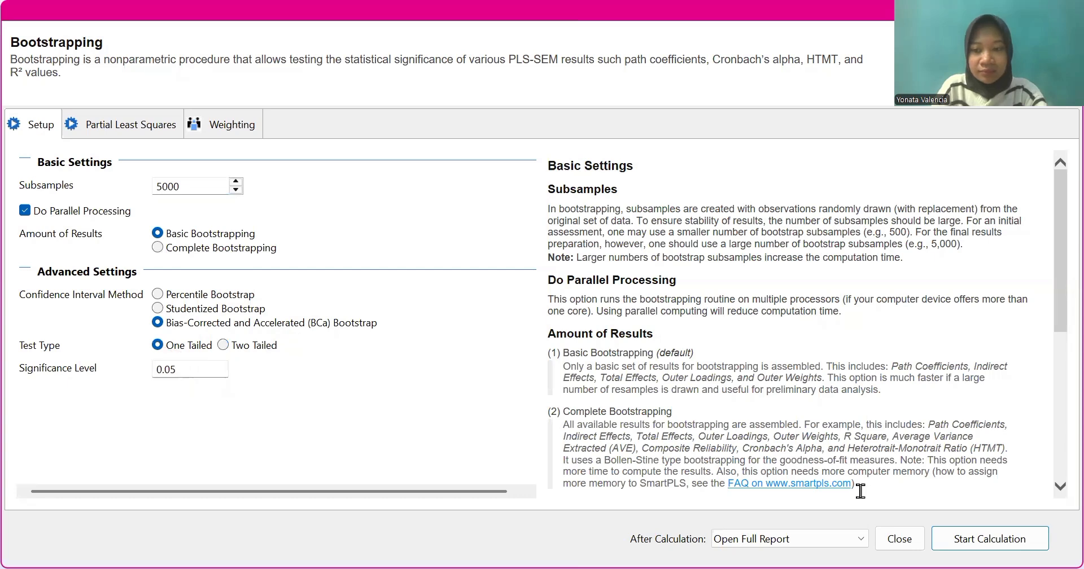
{"action": "left_click", "coordinate": [990, 538]}
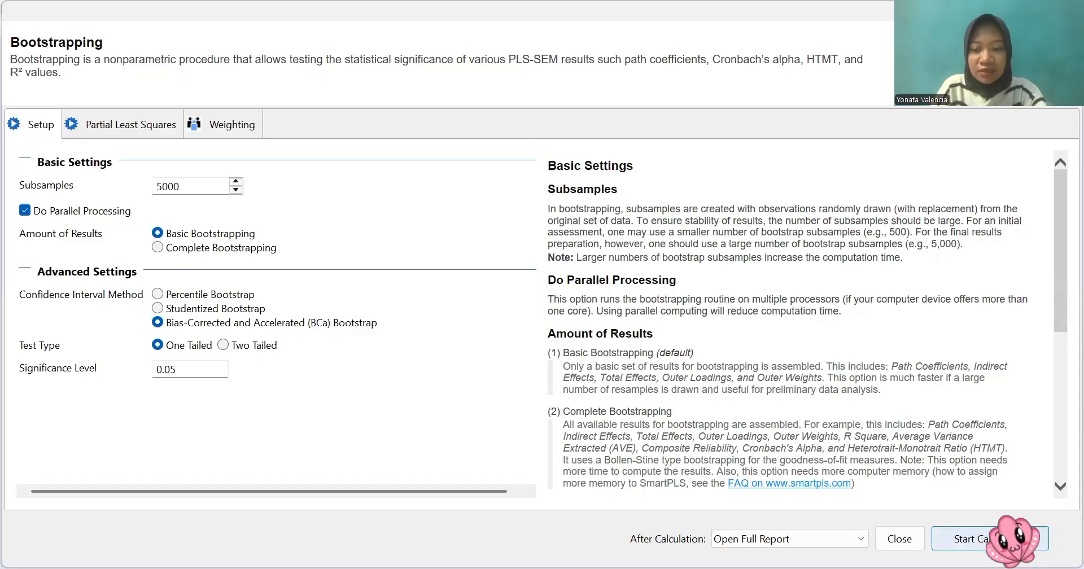
{"action": "left_click", "coordinate": [1010, 540]}
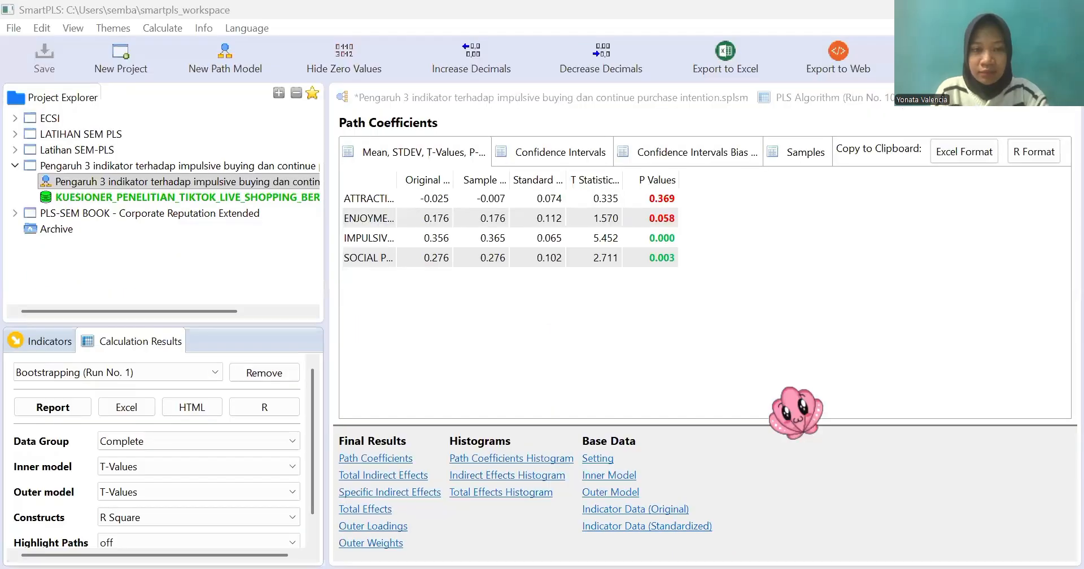